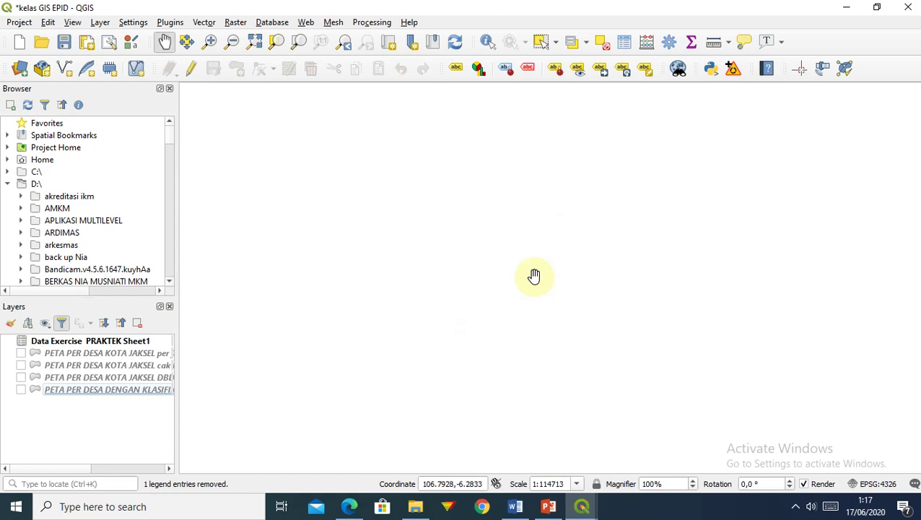
# Switch to PowerPoint to review the slide on presenting attribute data, and return to QGIS
pyautogui.click(551, 508)
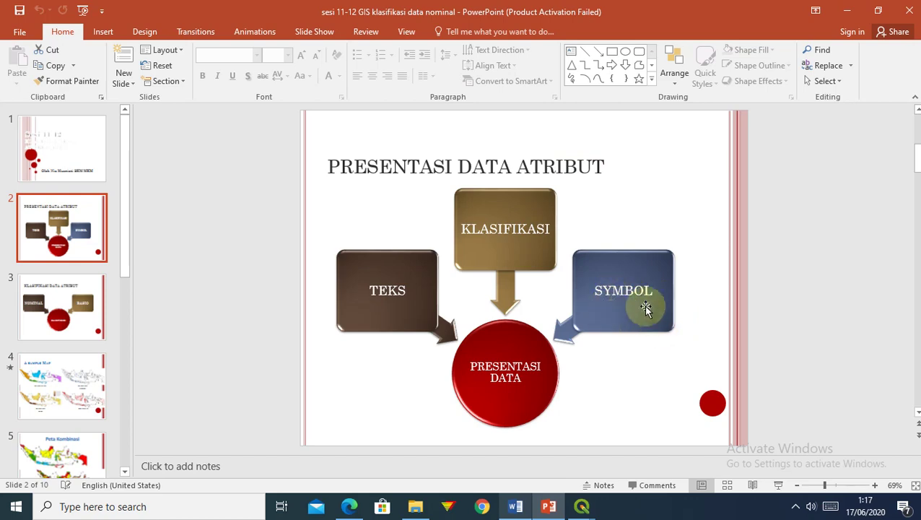
pyautogui.click(845, 13)
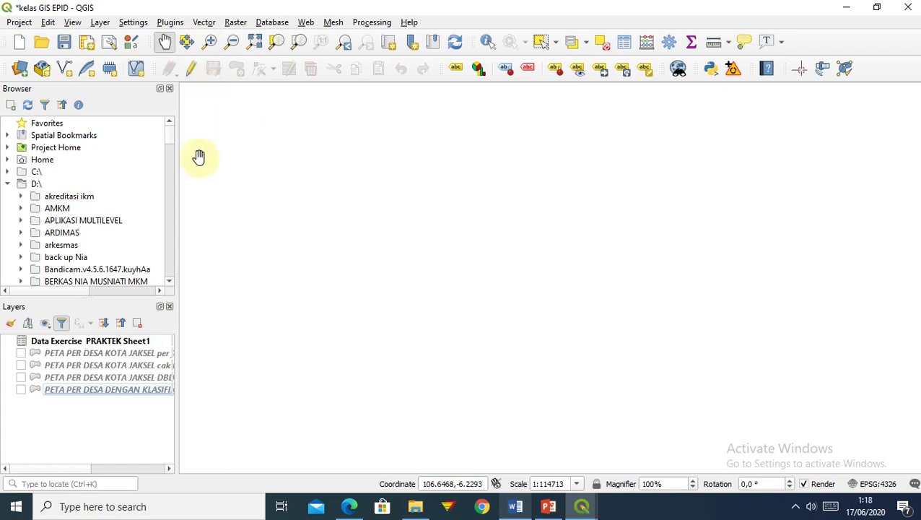
pyautogui.click(206, 23)
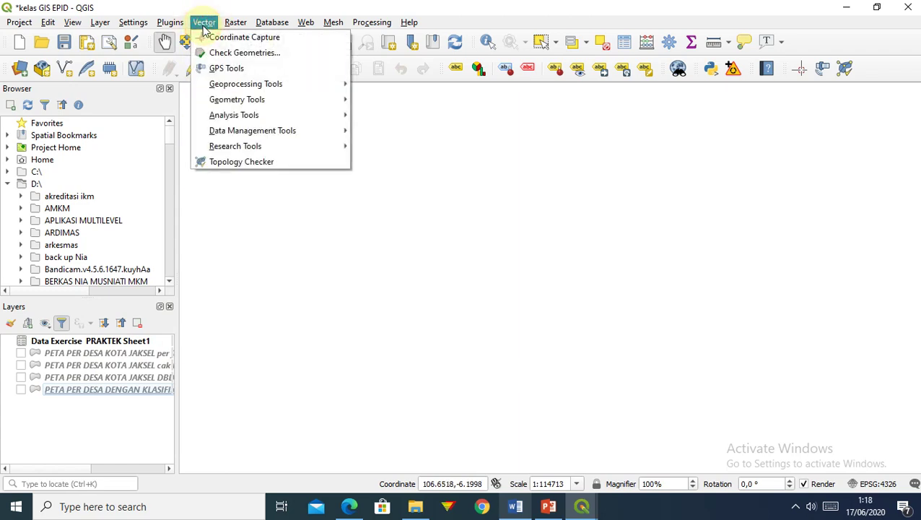
pyautogui.moveTo(280, 148)
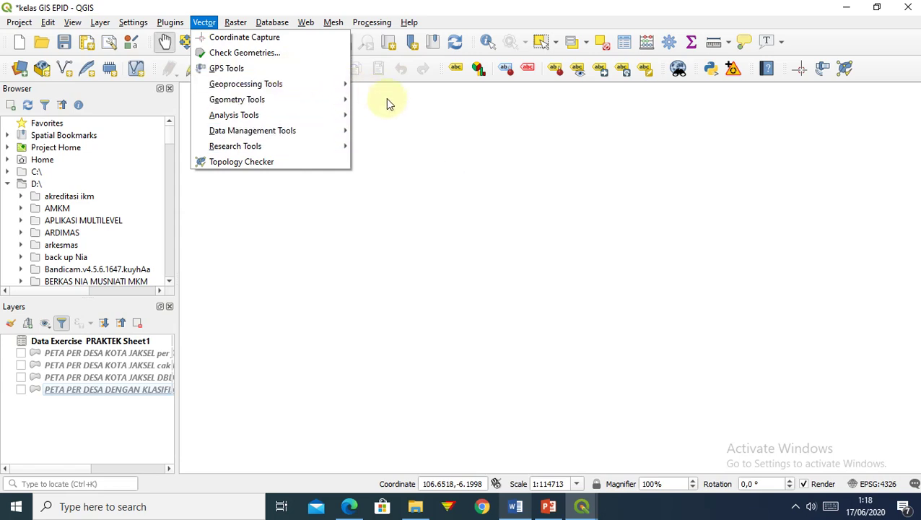
pyautogui.moveTo(303, 123)
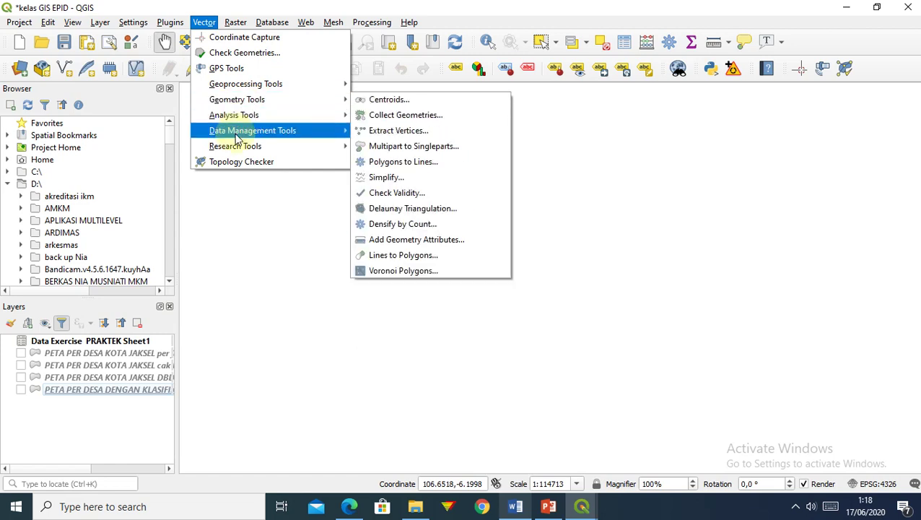
pyautogui.moveTo(236, 148)
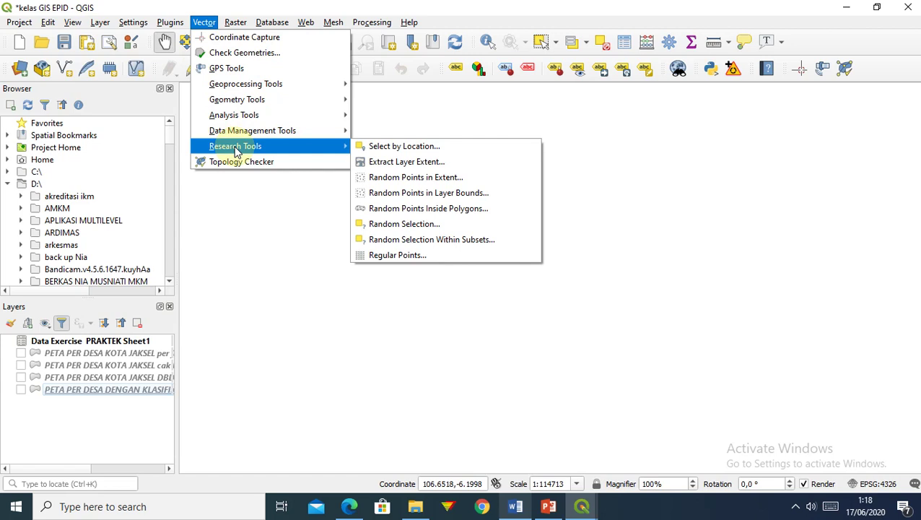
pyautogui.click(232, 201)
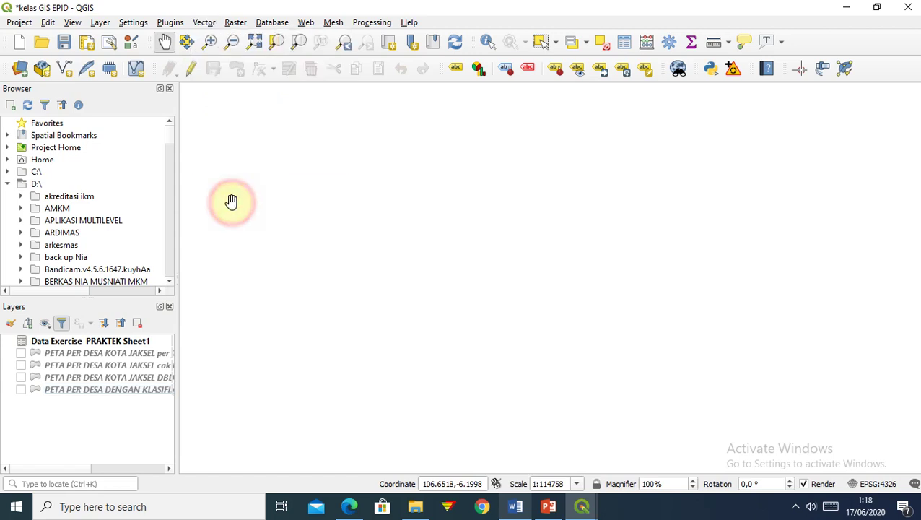
# Look up the Processing plugin in the full plugin list and check the installed plugins
pyautogui.click(168, 27)
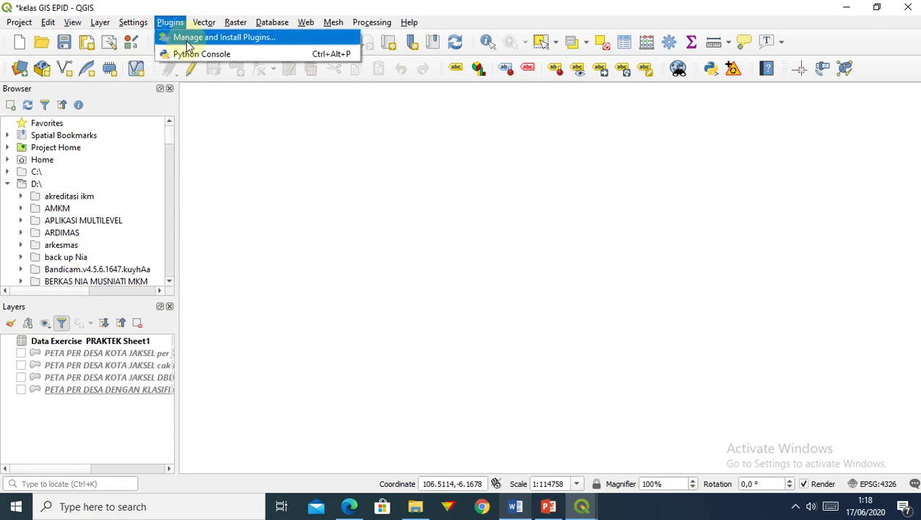
pyautogui.click(187, 40)
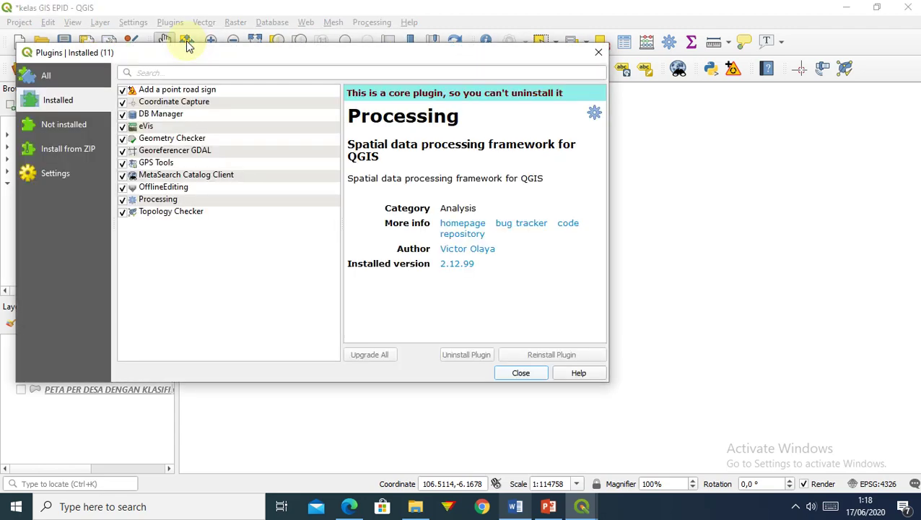
pyautogui.click(60, 76)
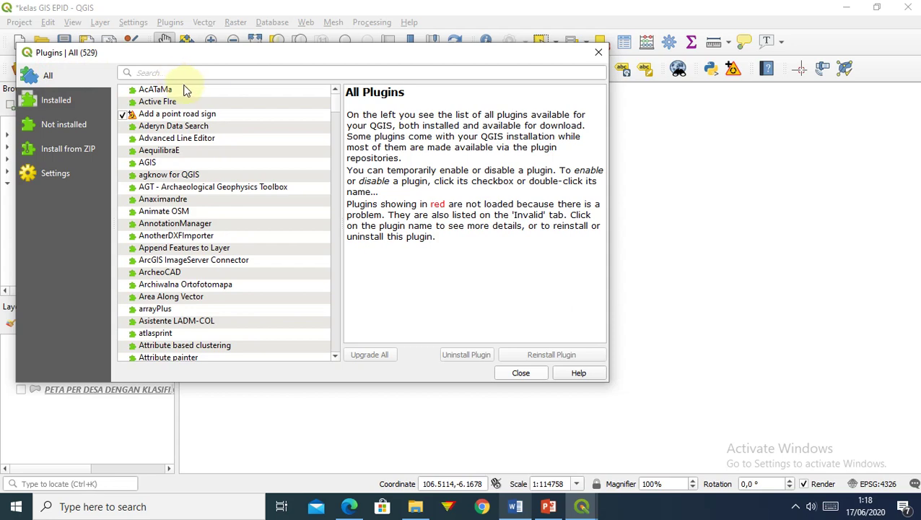
pyautogui.scroll(-7, 333, 108)
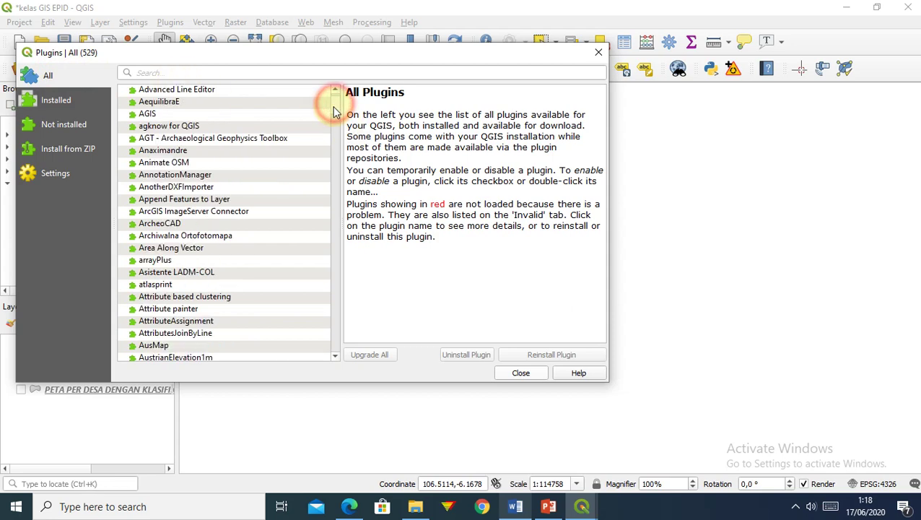
pyautogui.moveTo(333, 119); pyautogui.dragTo(339, 265)
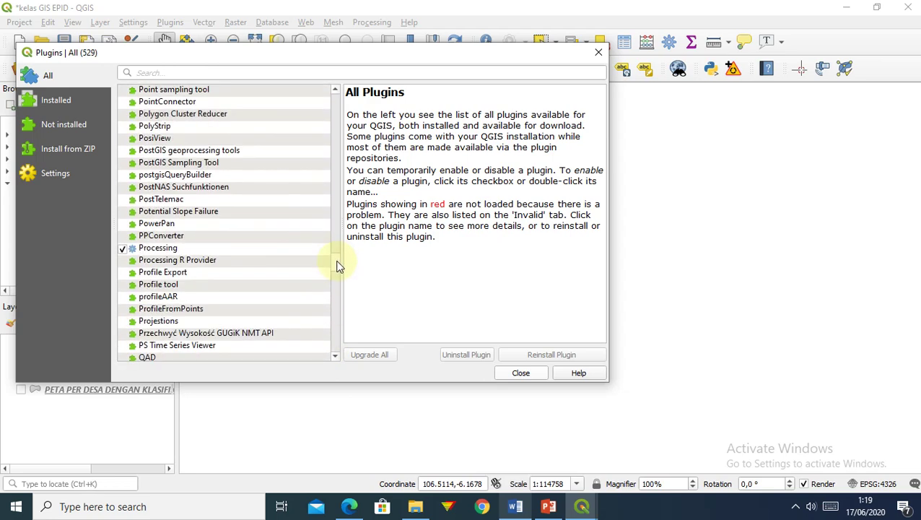
pyautogui.click(147, 250)
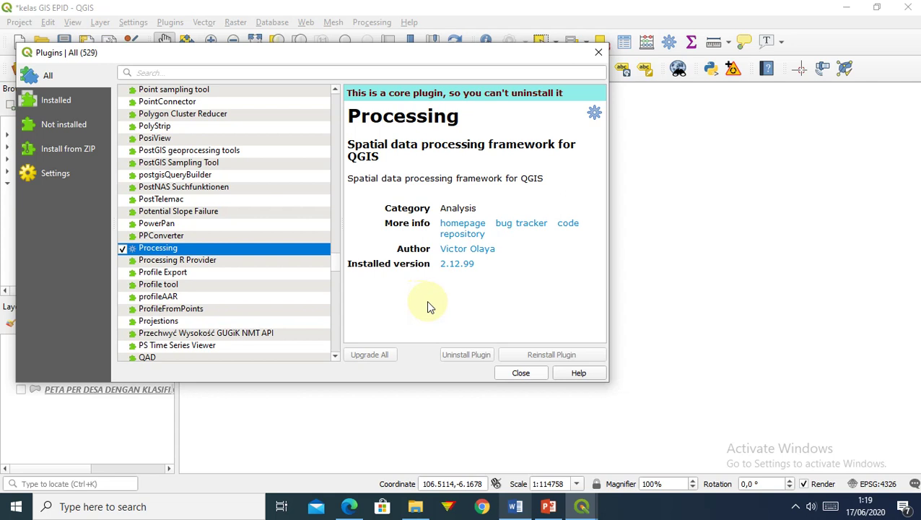
pyautogui.click(52, 112)
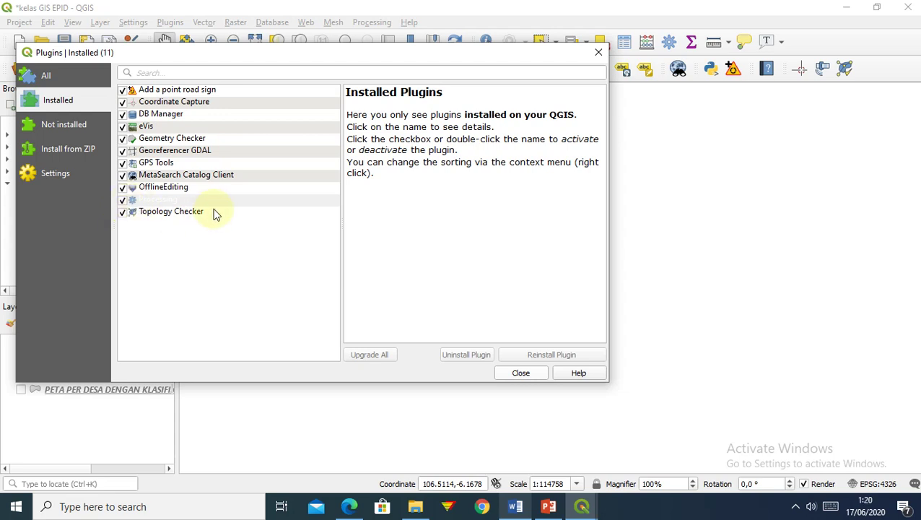
pyautogui.click(509, 374)
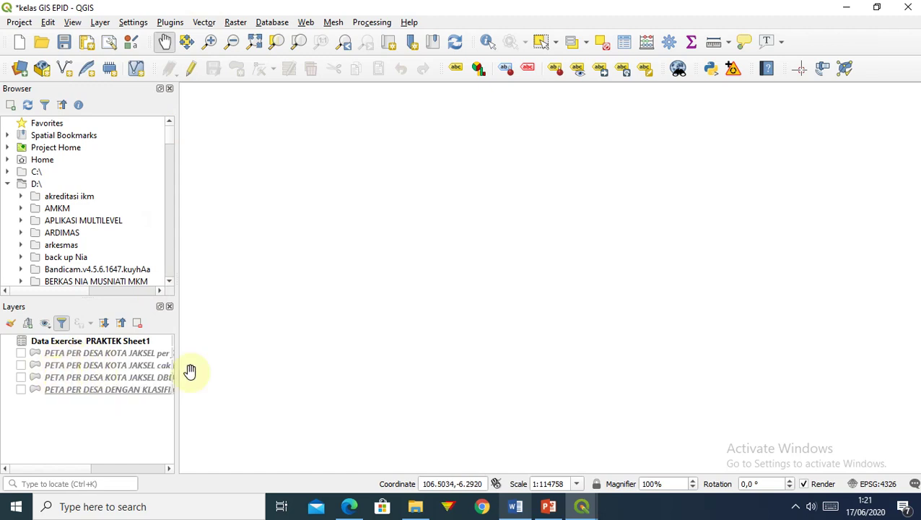
# Show the PETA PER DESA DENGAN KLASIFIKASI PER KECAMATAN KOTA JAKSEL copy layer and fit the whole map in view
pyautogui.doubleClick(72, 390)
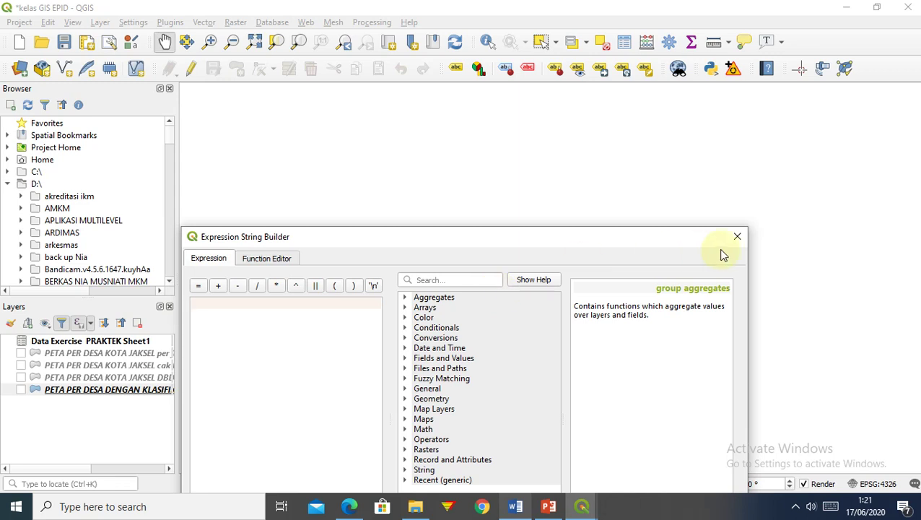
pyautogui.click(737, 238)
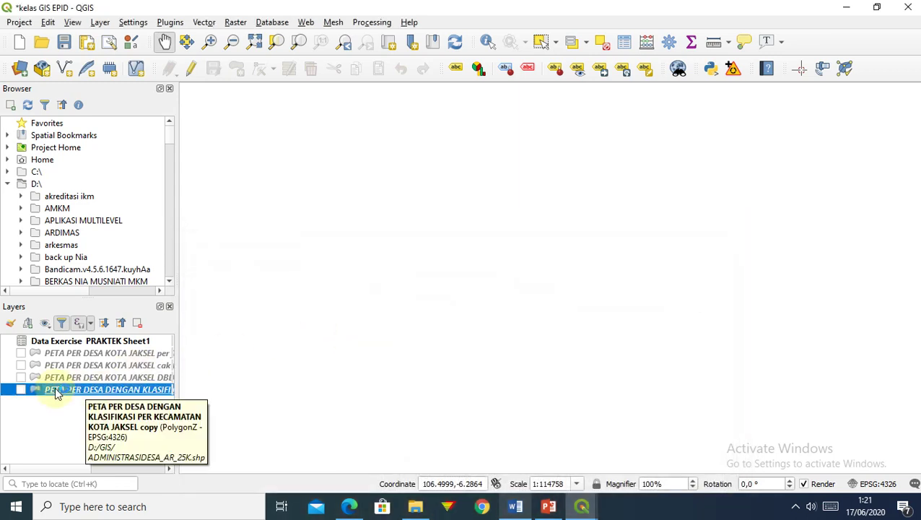
pyautogui.click(22, 390)
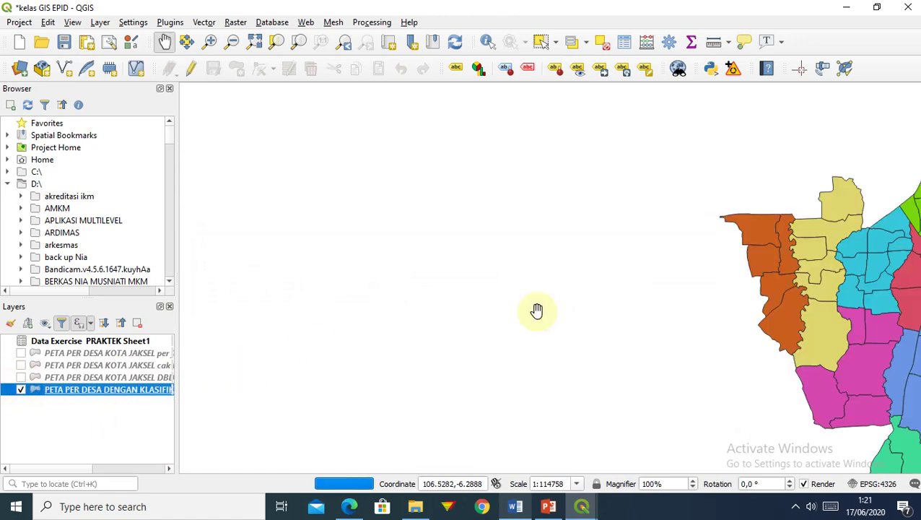
pyautogui.click(254, 41)
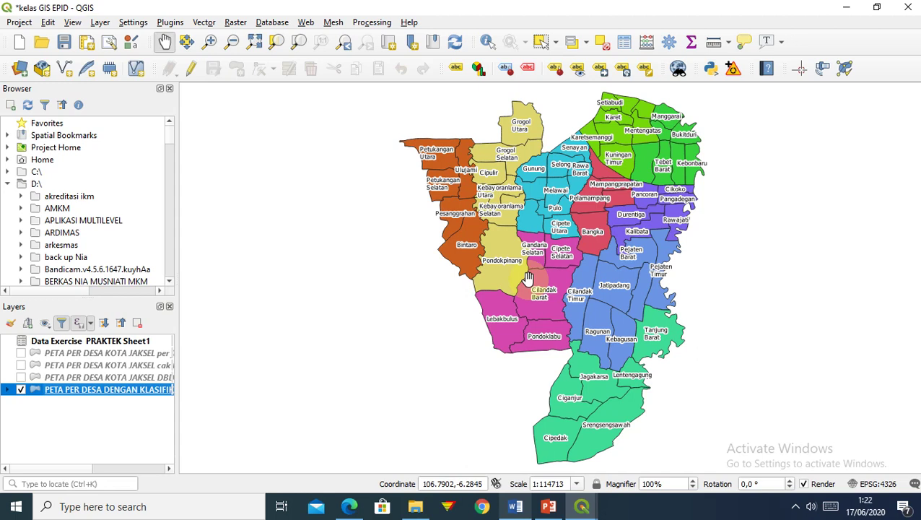
# Change the visible village layer's symbology from Categorized to Single symbol
pyautogui.rightClick(69, 392)
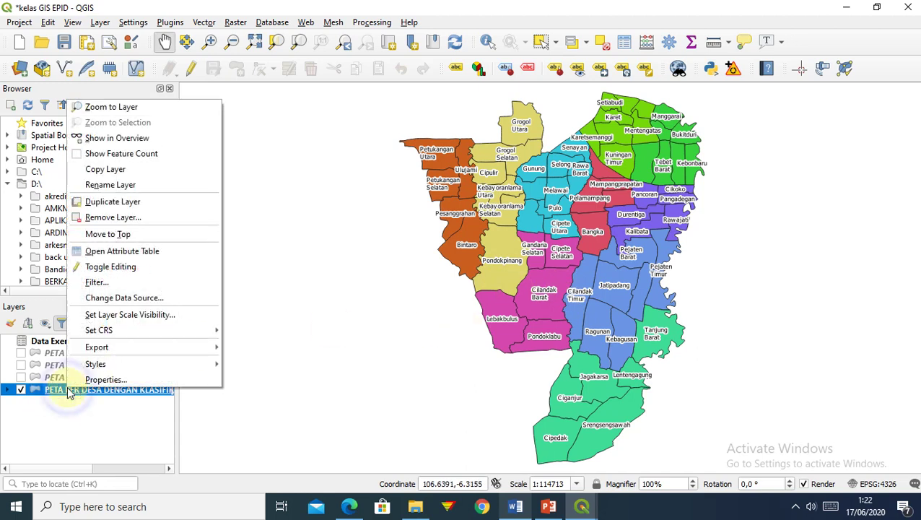
pyautogui.click(124, 380)
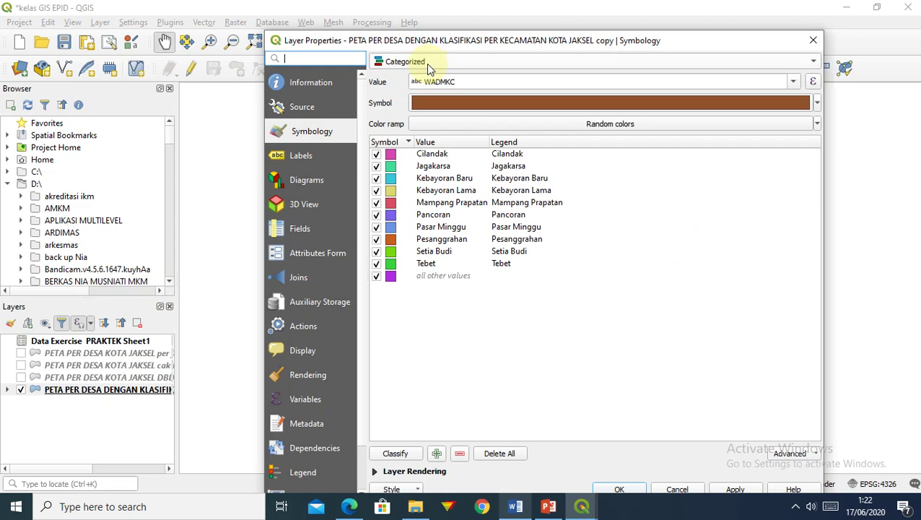
pyautogui.click(428, 65)
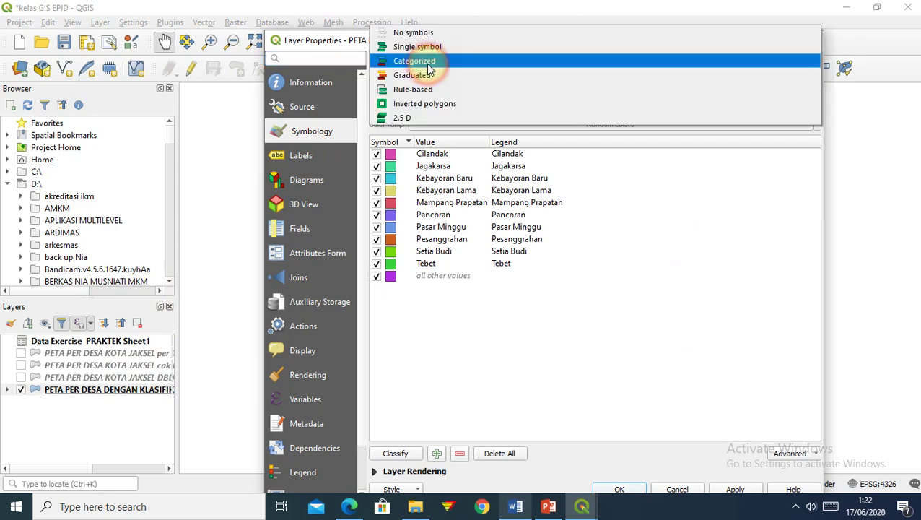
pyautogui.click(414, 52)
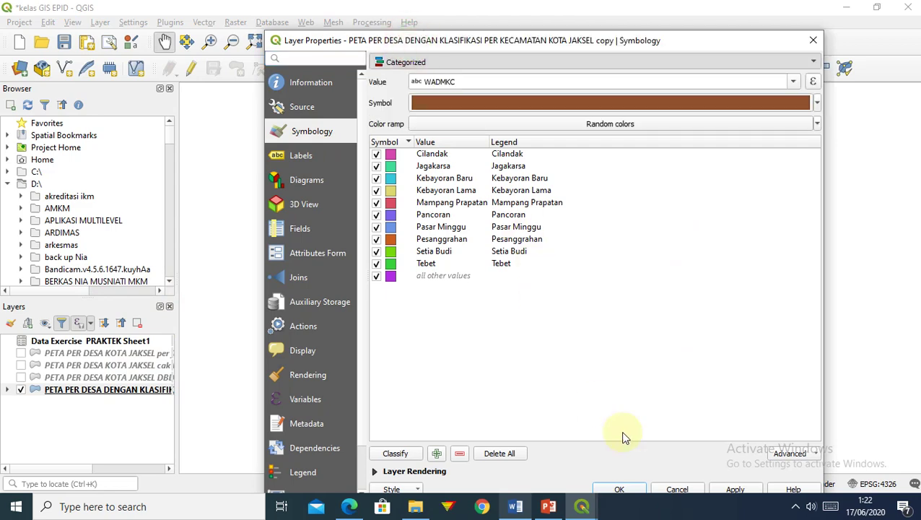
pyautogui.press('Up')
pyautogui.click(614, 491)
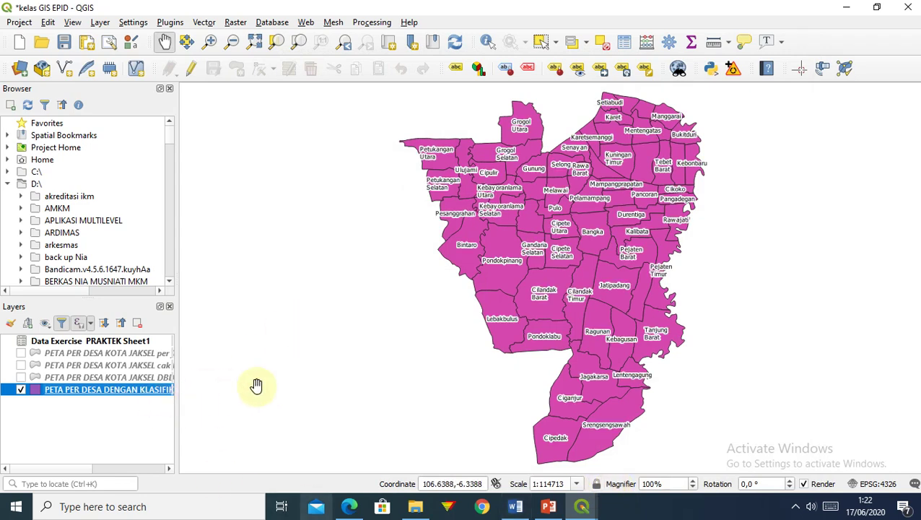
# Examine the village layer's attribute table for the population and yearly DBD case fields
pyautogui.click(624, 48)
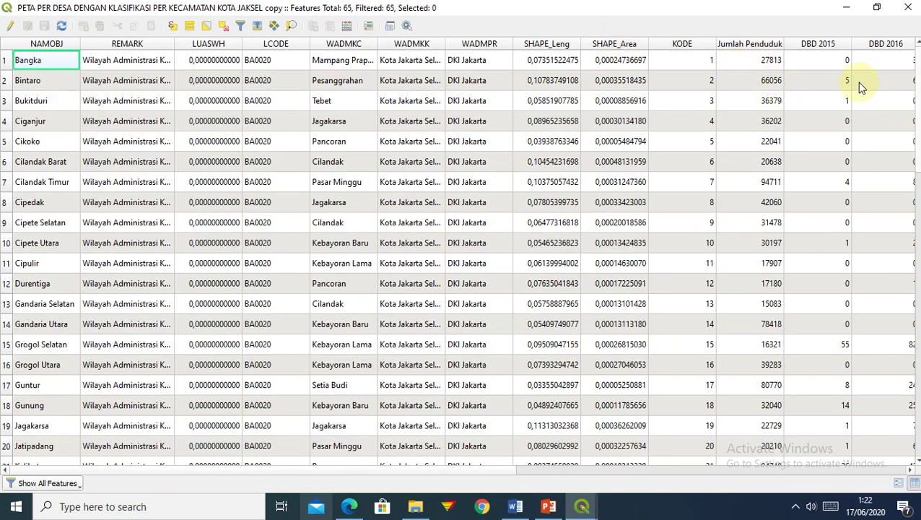
pyautogui.click(849, 15)
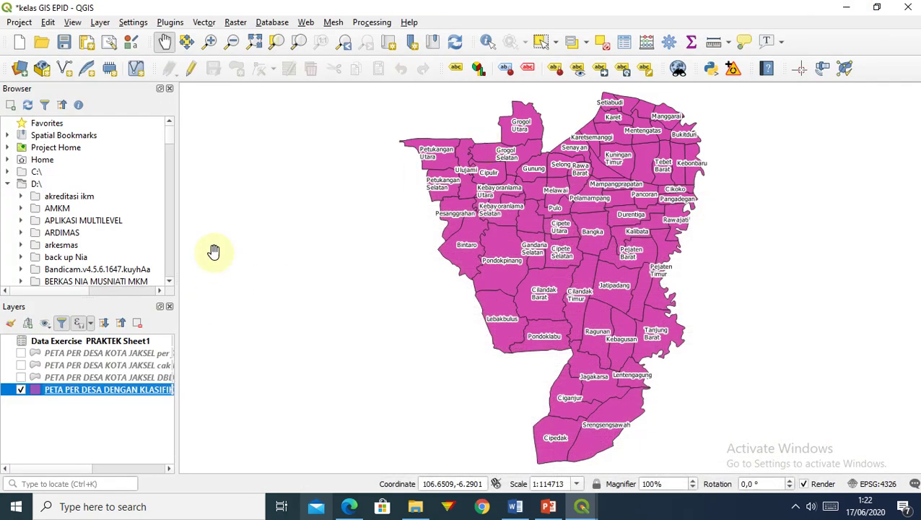
# Set up Random Points Inside Polygons for the village layer, with the point count driven by an attribute field
pyautogui.click(202, 26)
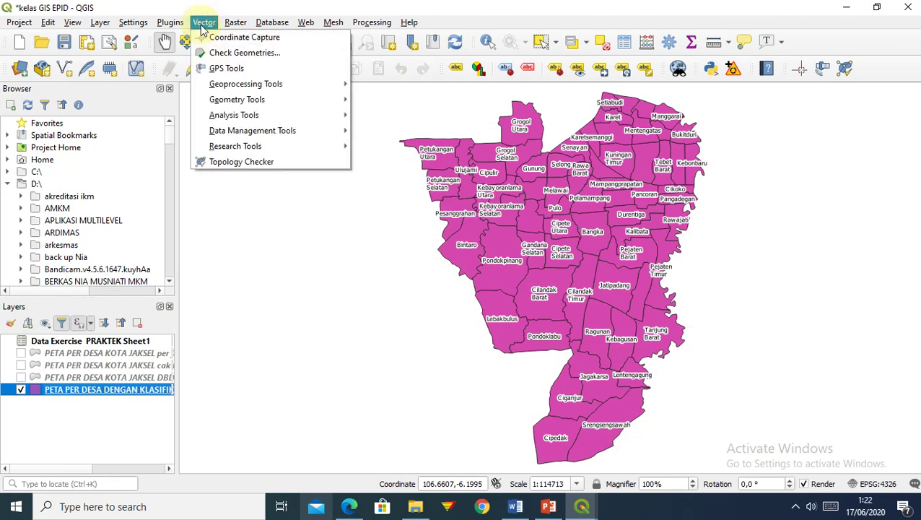
pyautogui.moveTo(251, 149)
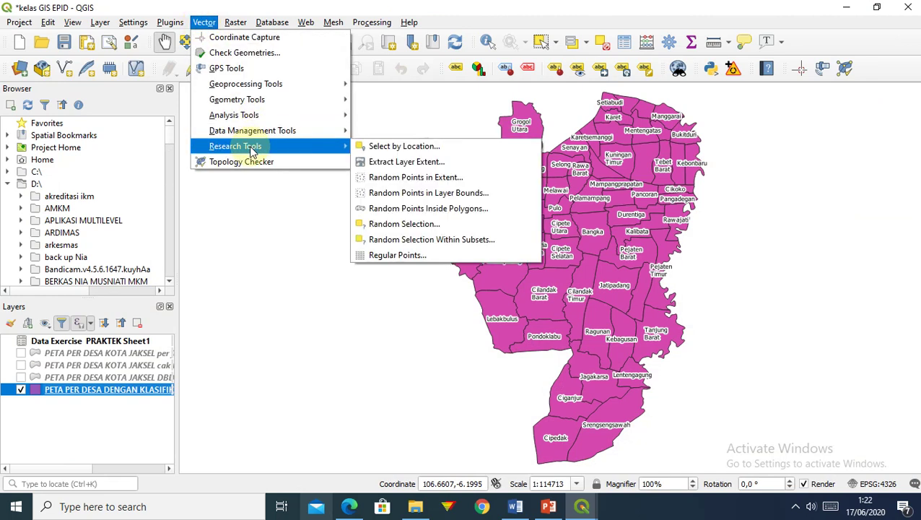
pyautogui.click(398, 217)
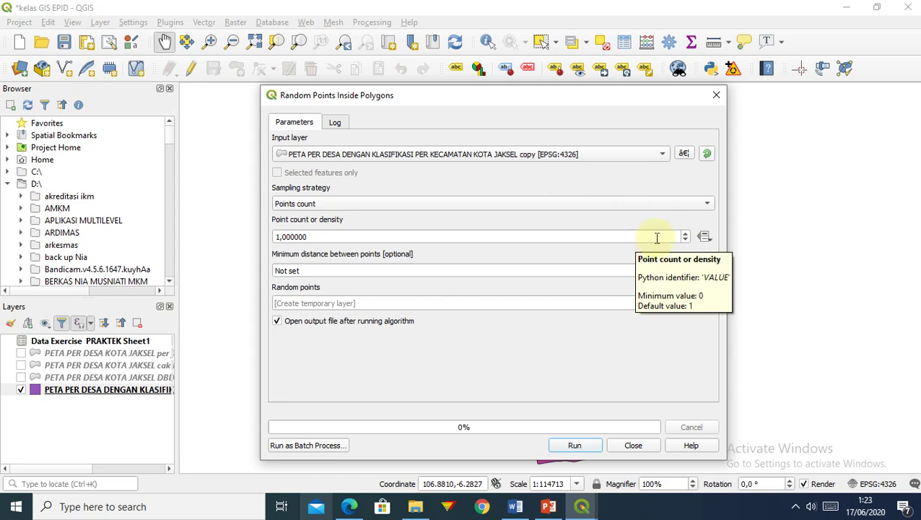
pyautogui.click(705, 238)
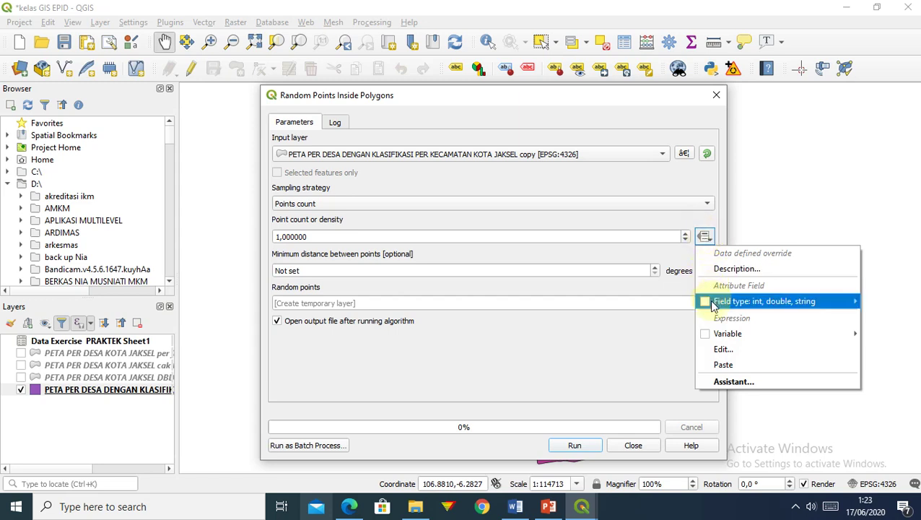
pyautogui.moveTo(712, 305)
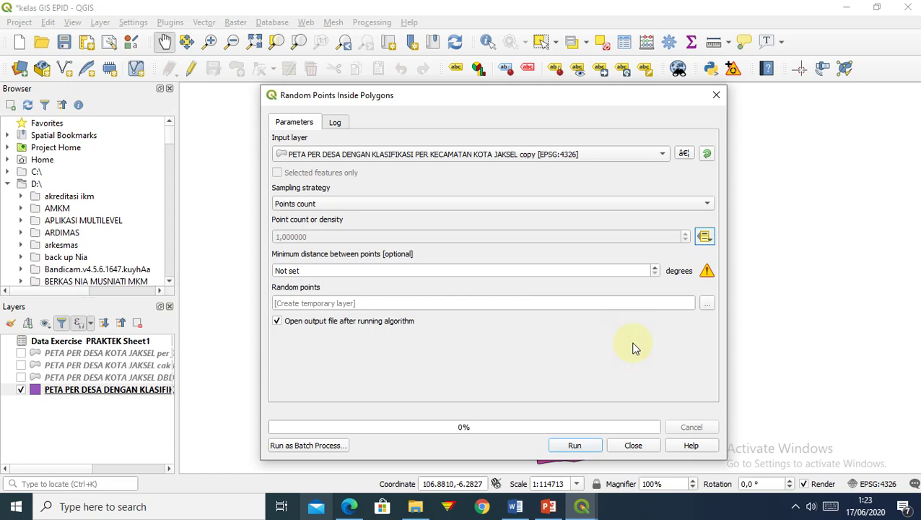
# Name the random points output DBD 2015 and run the algorithm
pyautogui.click(490, 302)
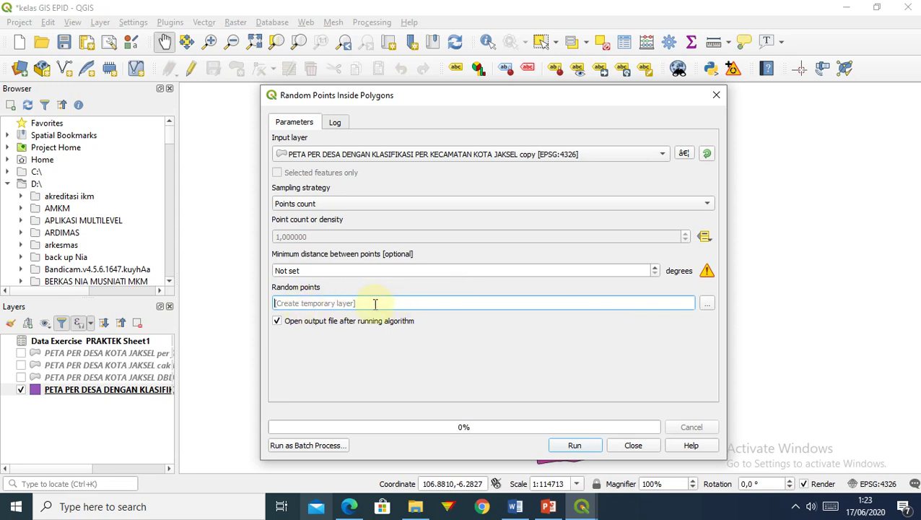
pyautogui.write('D')
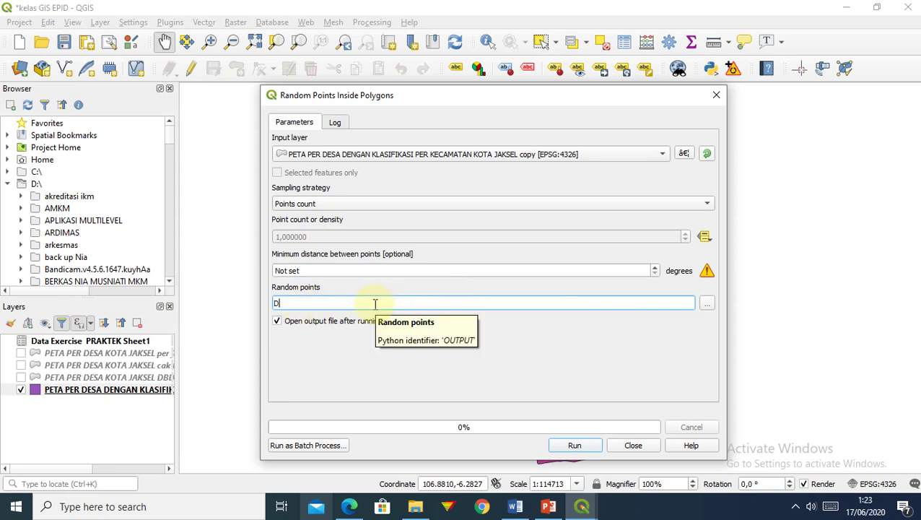
pyautogui.write('BD 2015')
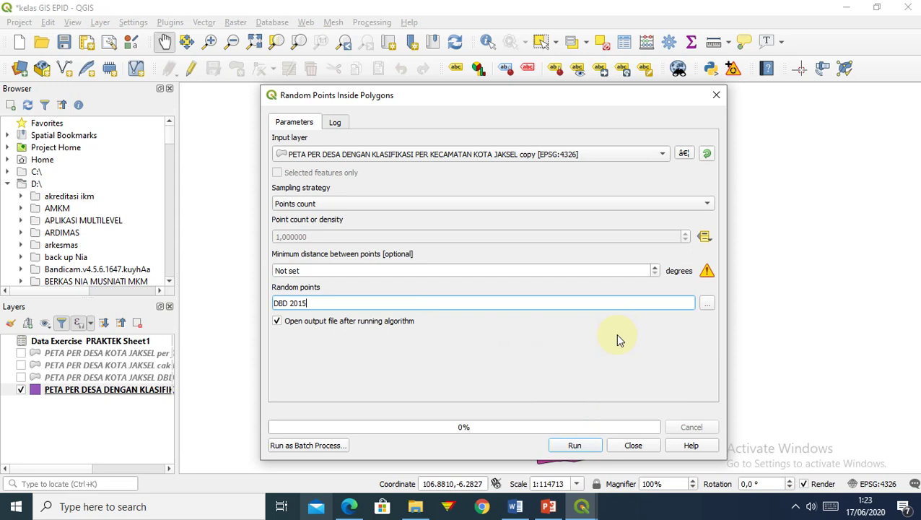
pyautogui.click(572, 447)
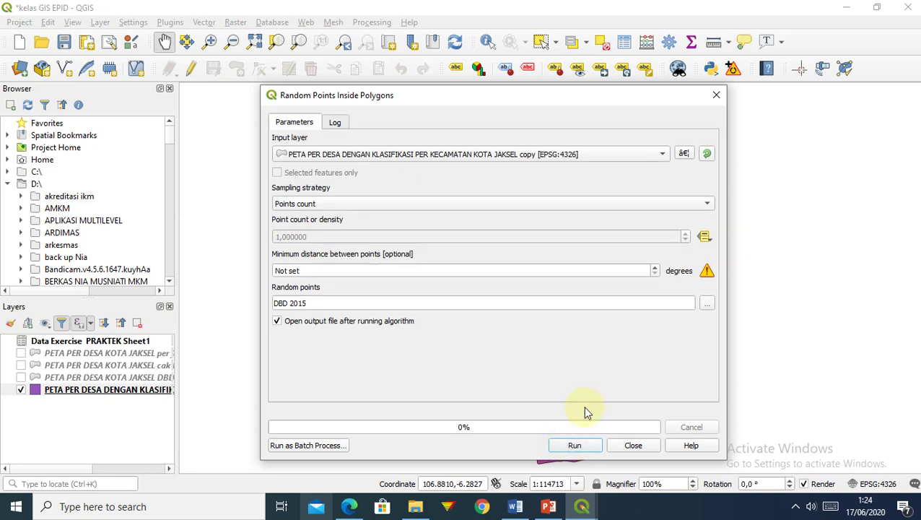
# Try running Random Points Inside Polygons with the output named DBD 2015, look at the batch version and dismiss it
pyautogui.click(568, 446)
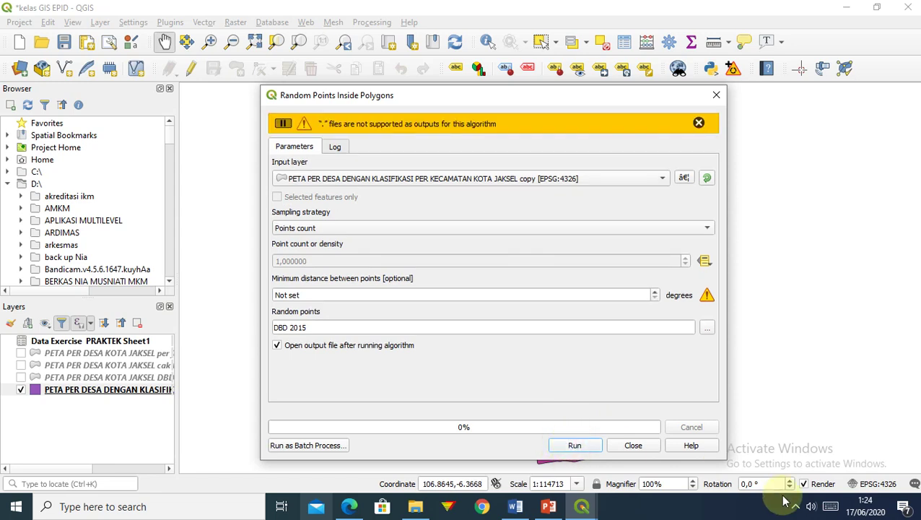
pyautogui.click(319, 444)
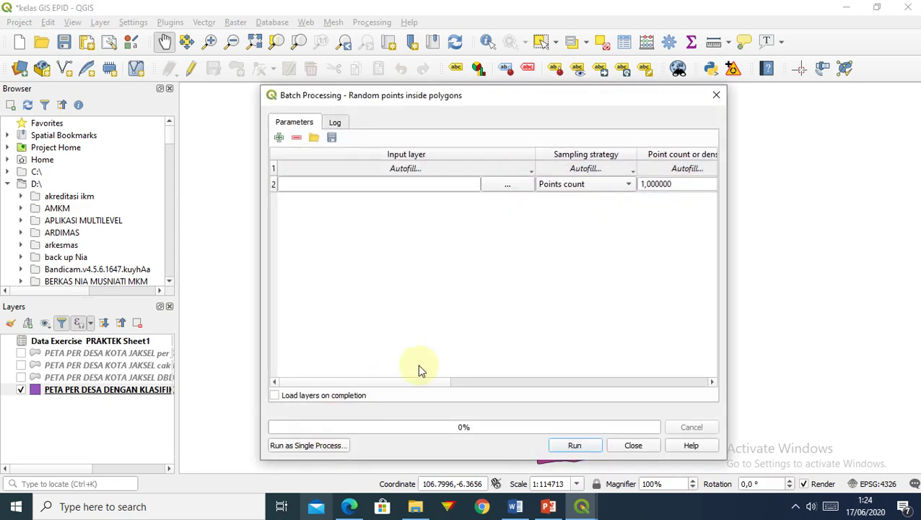
pyautogui.click(715, 101)
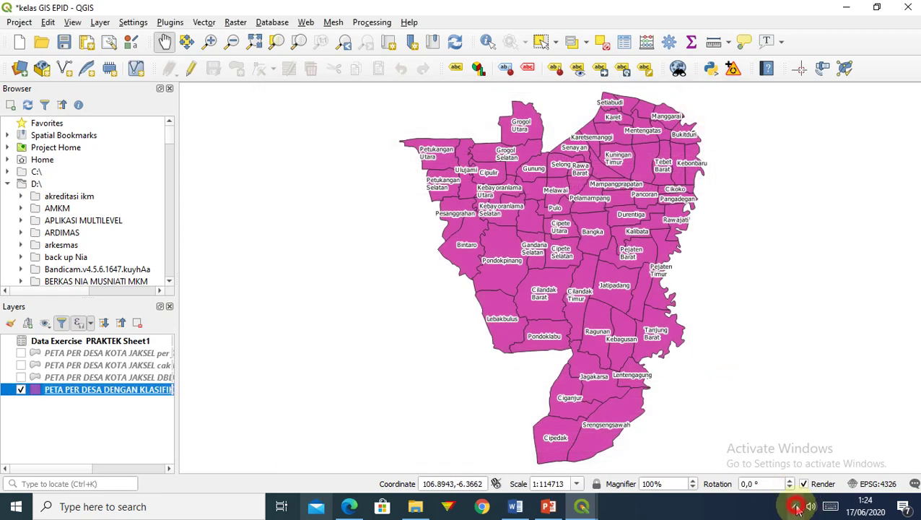
pyautogui.click(796, 506)
pyautogui.click(795, 479)
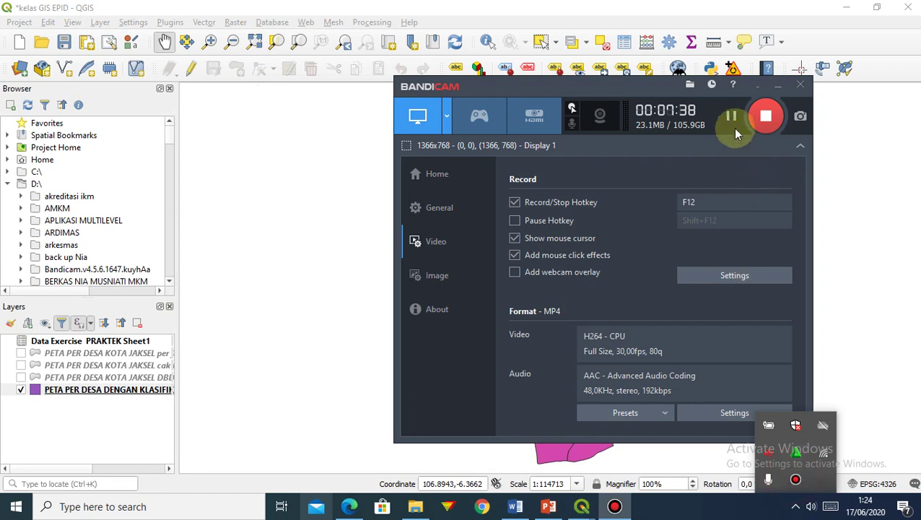
pyautogui.click(856, 209)
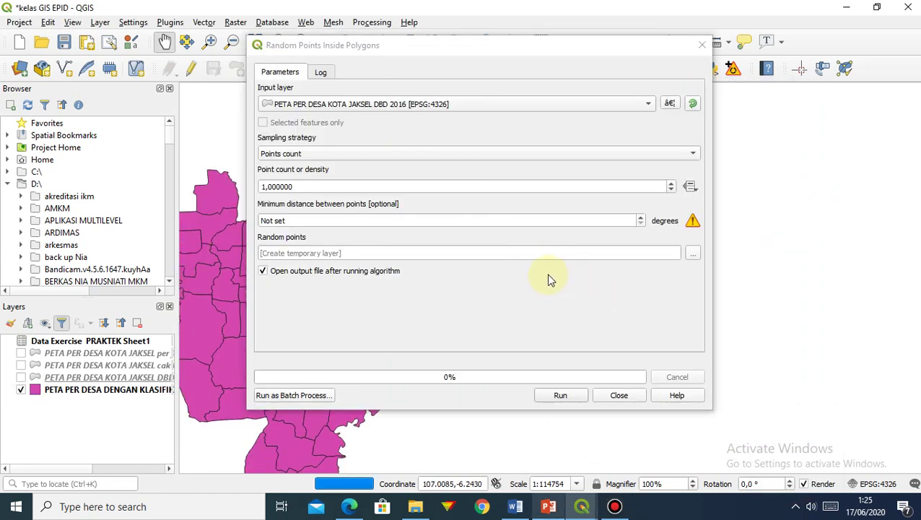
# Try to generate random points with the count taken from the DBD 2015 field and the output named DBD 2015
pyautogui.click(594, 255)
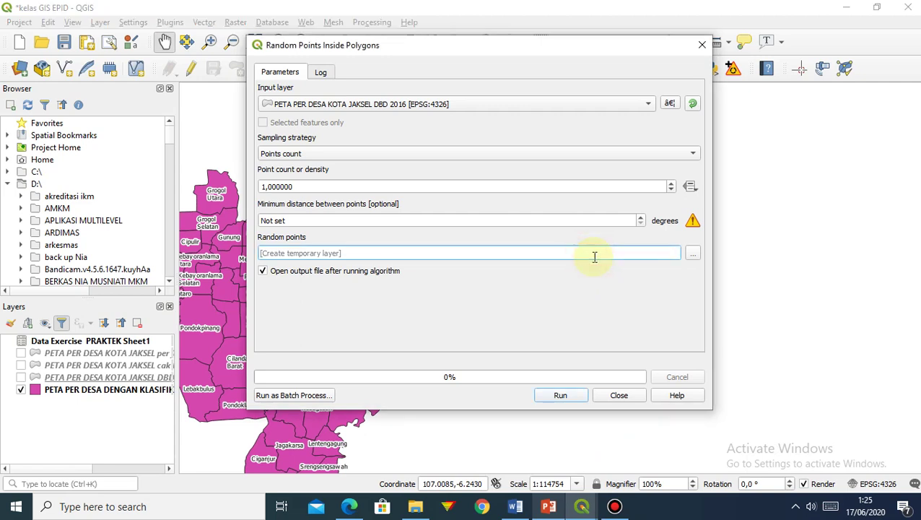
pyautogui.write('DBD 2015')
pyautogui.click(689, 188)
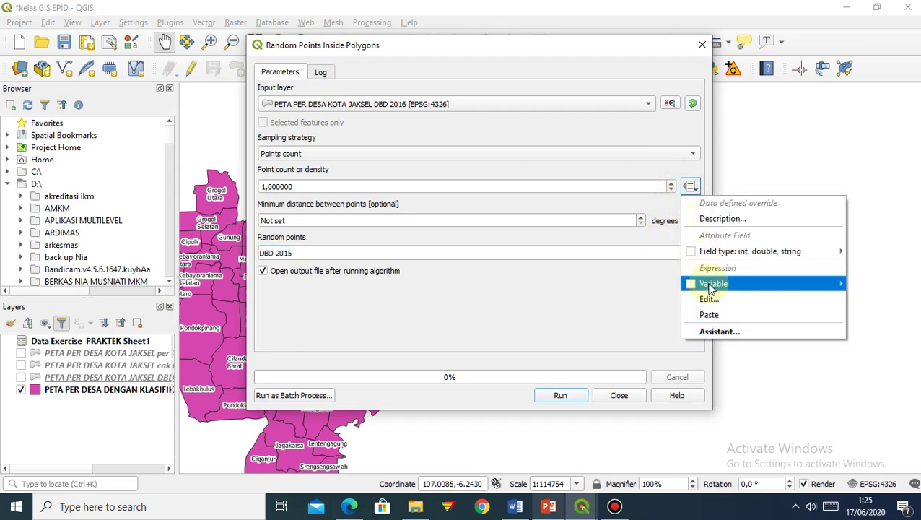
pyautogui.moveTo(702, 258)
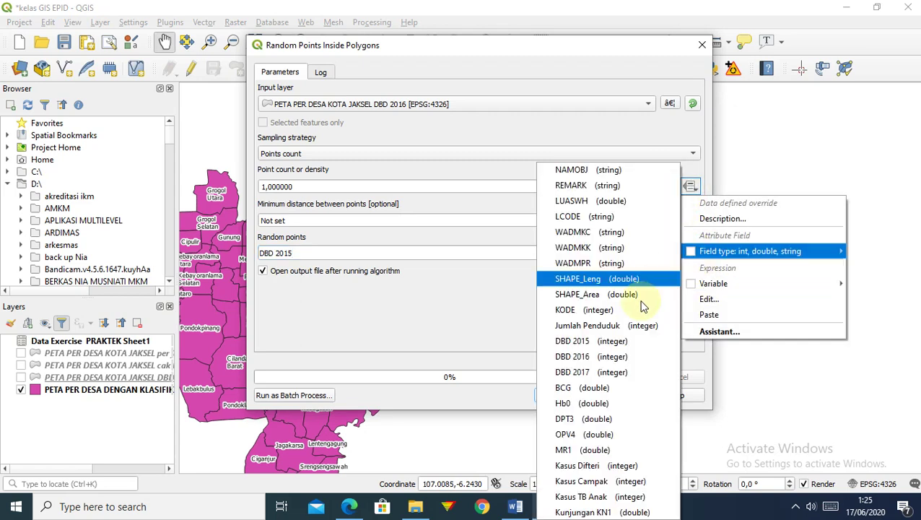
pyautogui.click(613, 343)
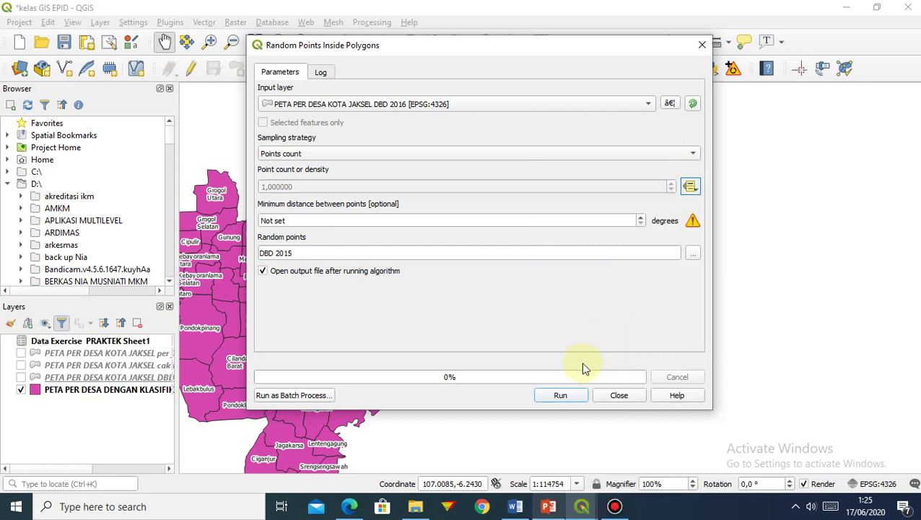
pyautogui.click(554, 397)
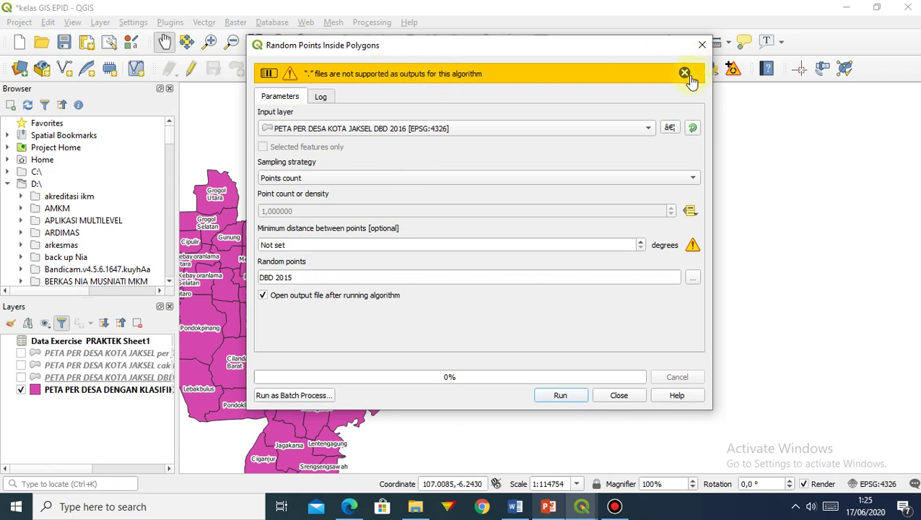
pyautogui.click(284, 396)
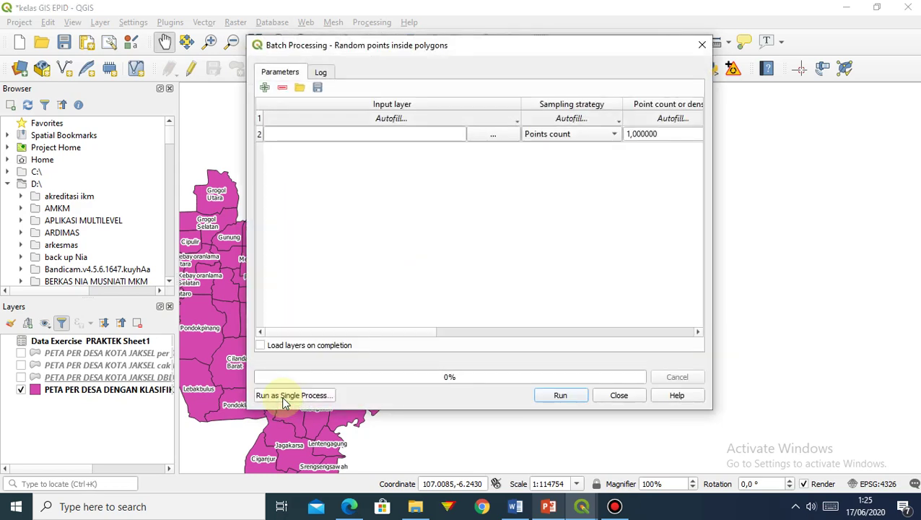
pyautogui.click(702, 45)
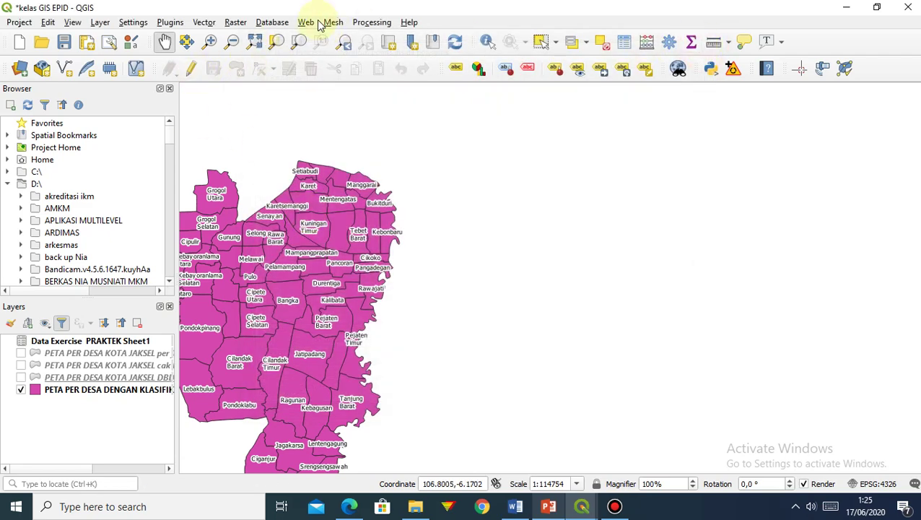
# Generate a temporary random points layer inside the PETA PER DESA KOTA JAKSEL DBD 2016 polygons, with the point count taken from the DBD 2015 field
pyautogui.click(254, 42)
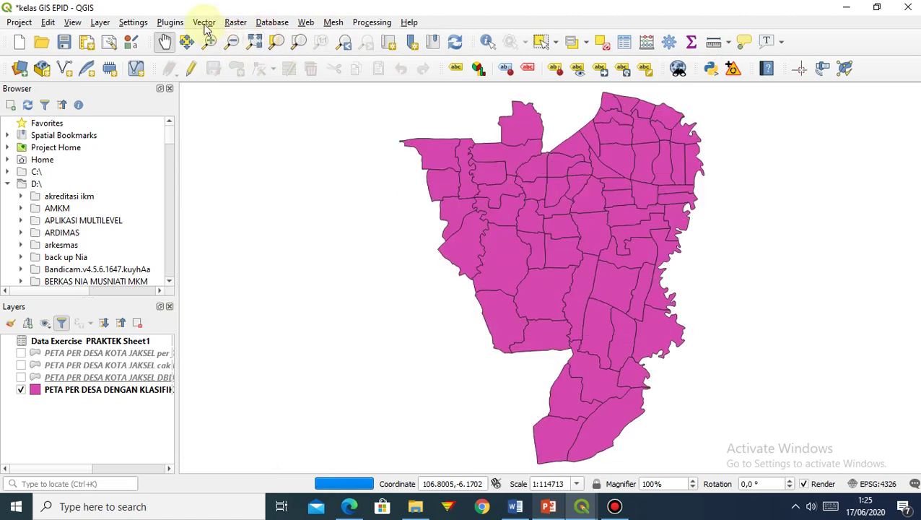
pyautogui.click(203, 21)
pyautogui.moveTo(225, 146)
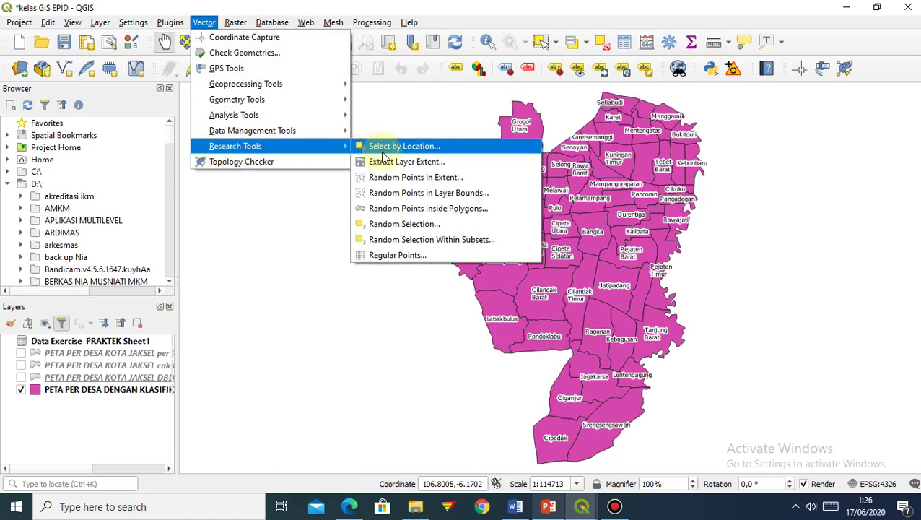
pyautogui.click(401, 209)
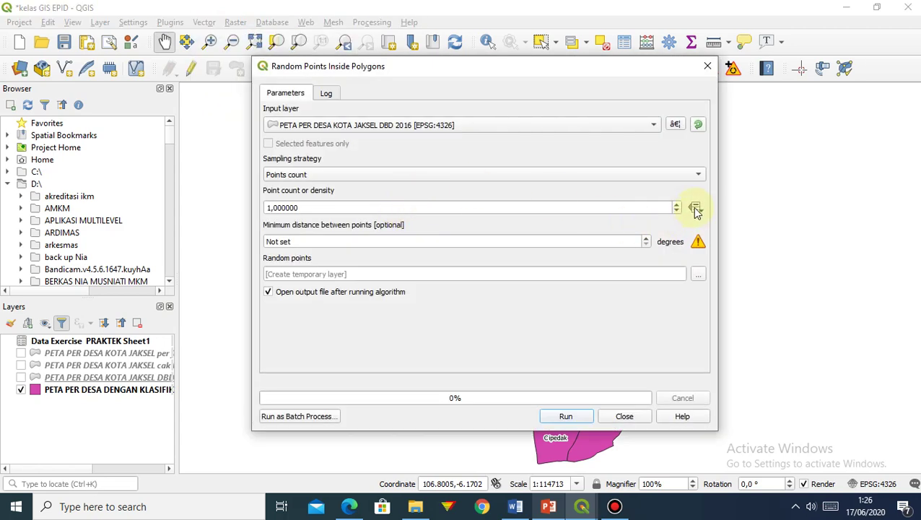
pyautogui.click(695, 208)
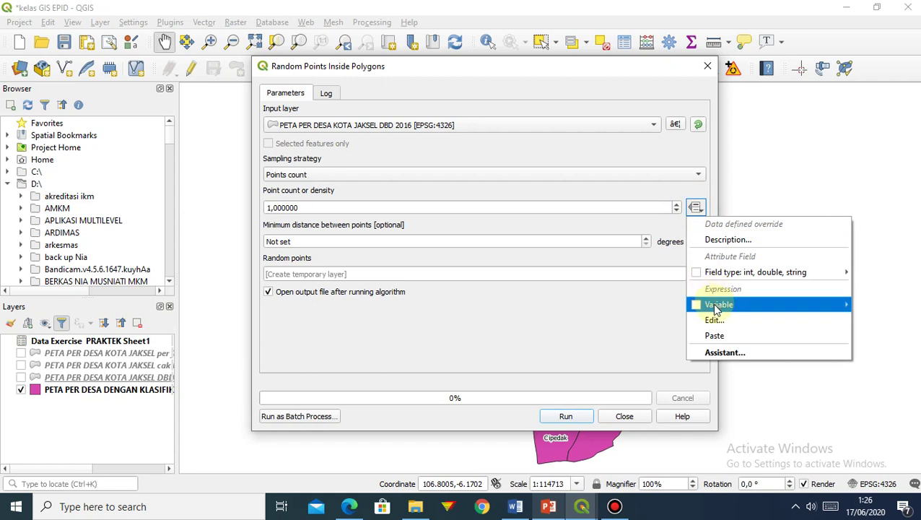
pyautogui.moveTo(711, 272)
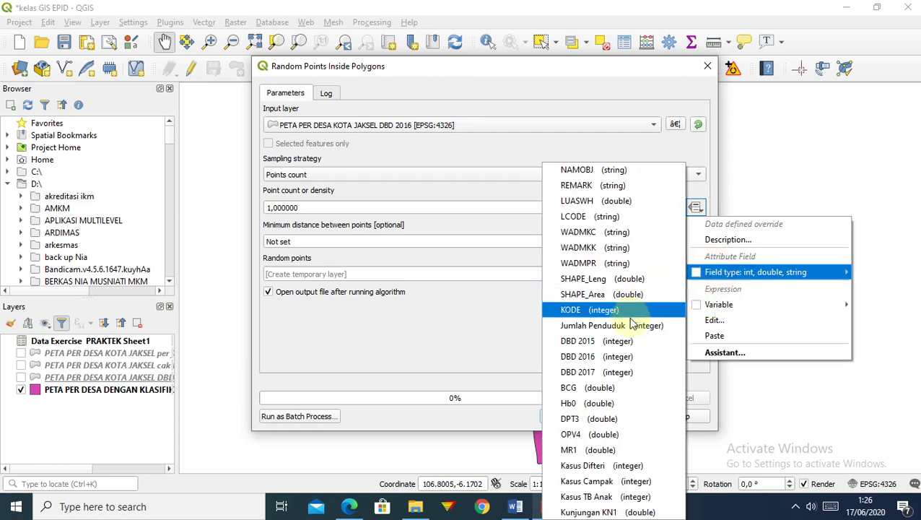
pyautogui.click(616, 340)
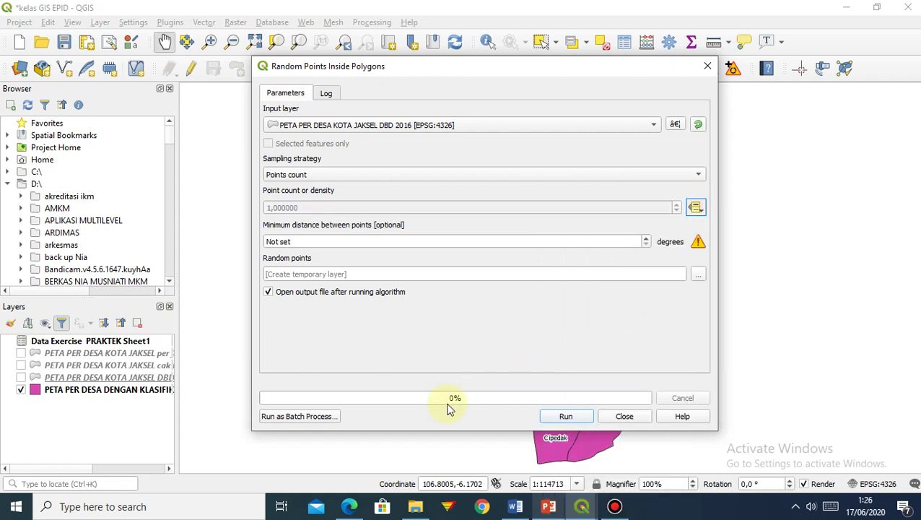
pyautogui.click(558, 419)
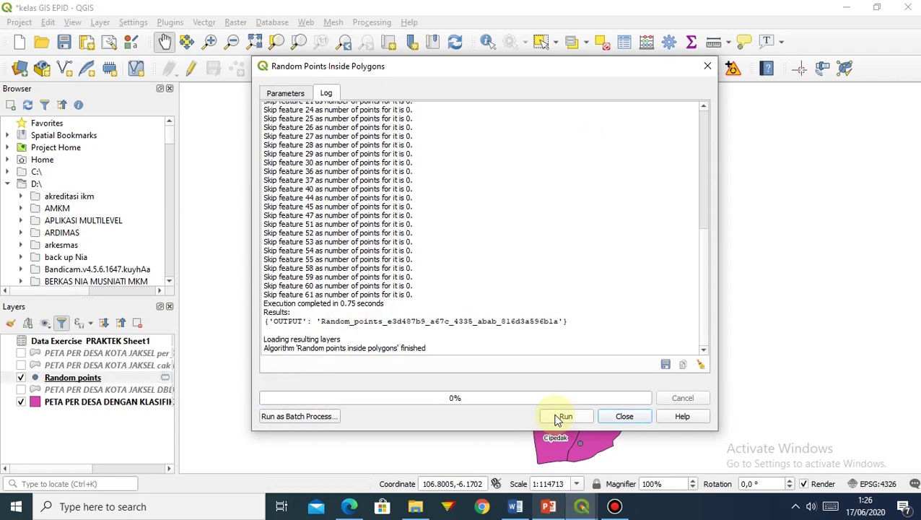
pyautogui.click(620, 417)
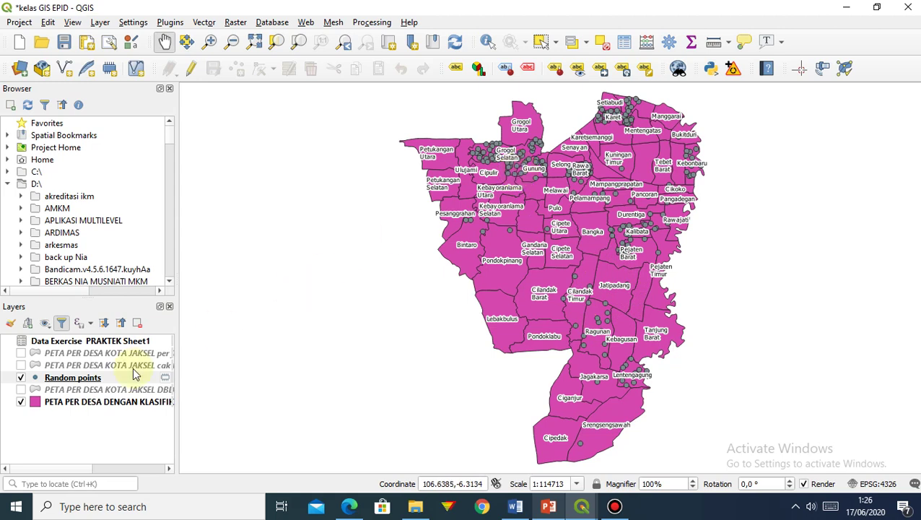
# Change the Random points layer's marker color to the standard red in its symbology
pyautogui.click(68, 381)
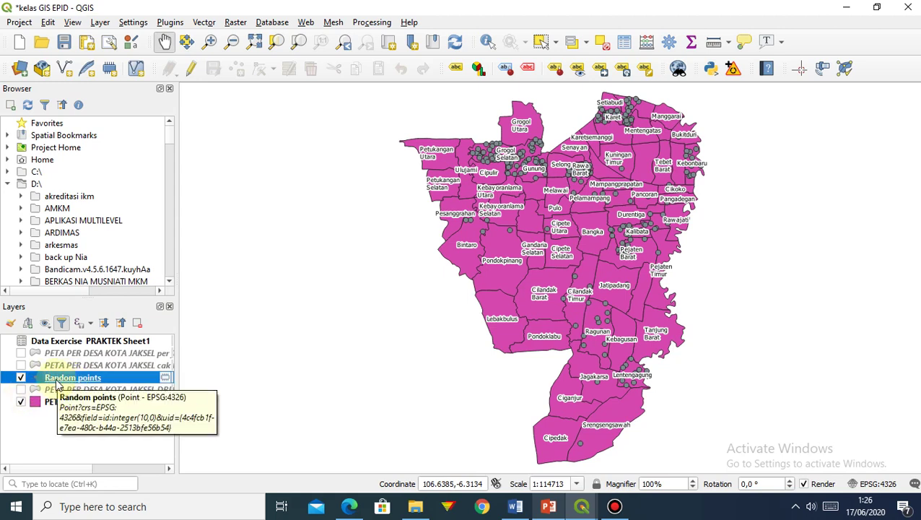
pyautogui.rightClick(58, 384)
pyautogui.moveTo(148, 355)
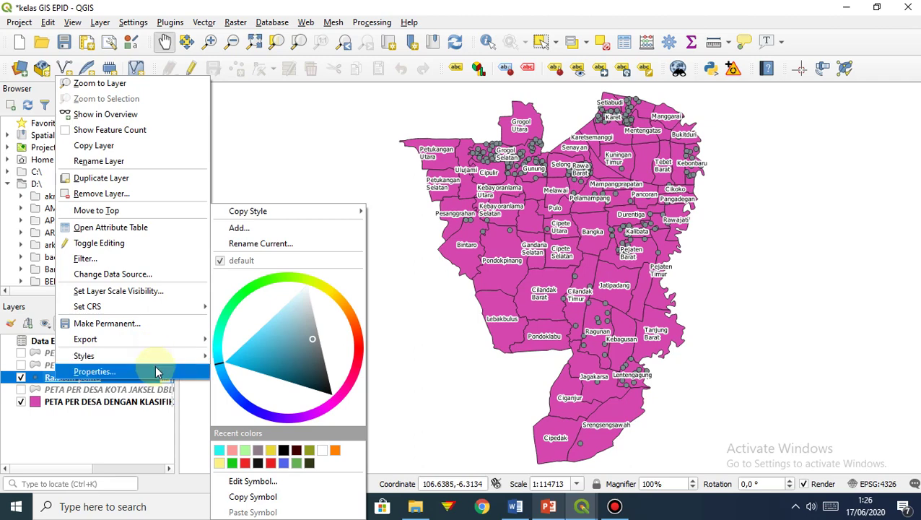
pyautogui.click(156, 371)
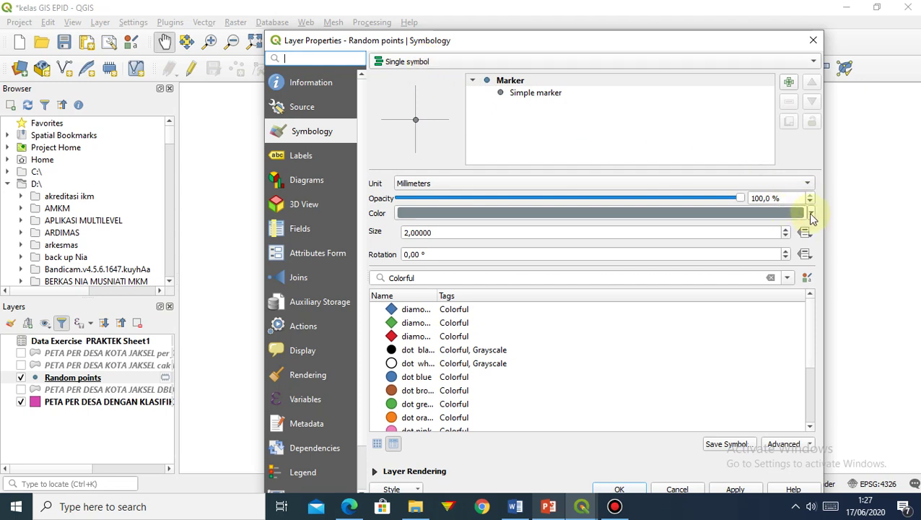
pyautogui.click(812, 214)
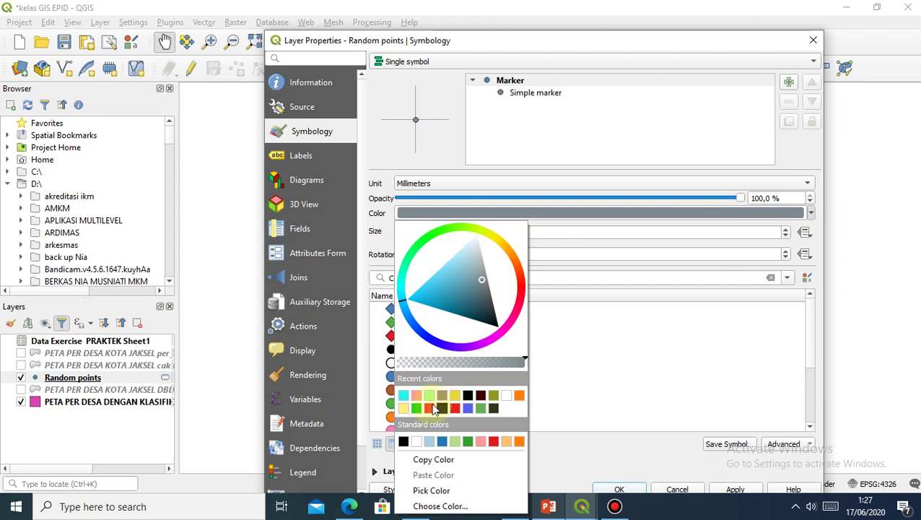
pyautogui.moveTo(428, 410)
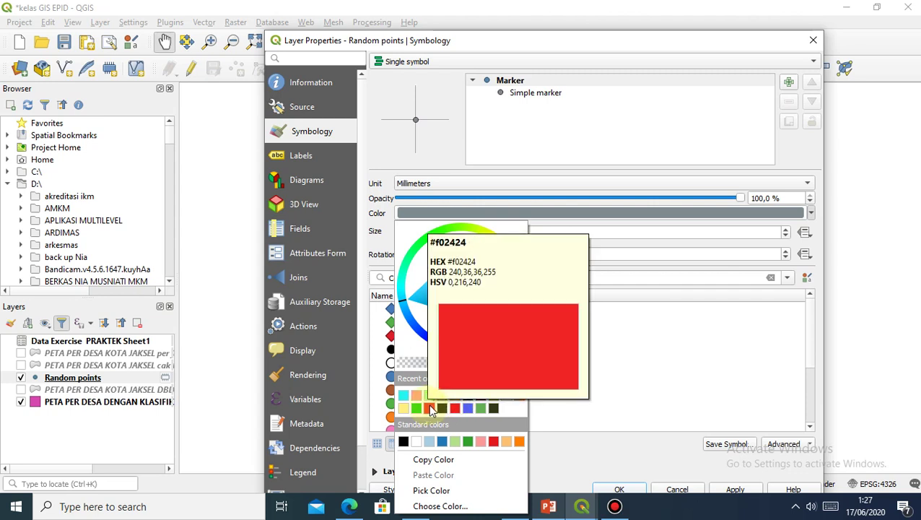
pyautogui.click(493, 441)
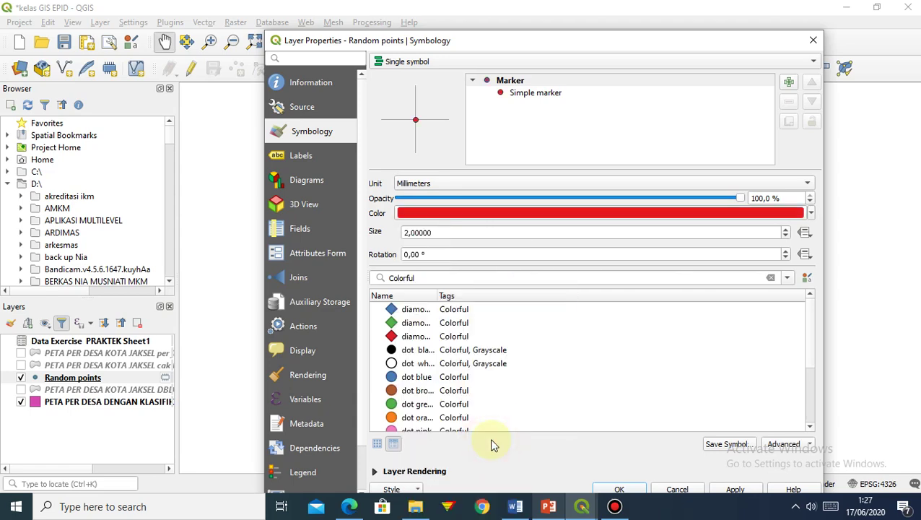
pyautogui.click(619, 490)
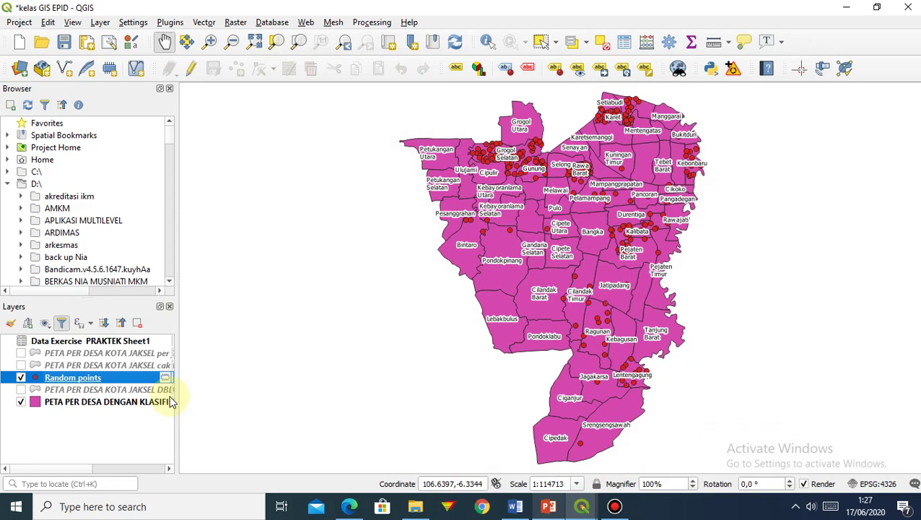
# Try to pick the effect drop shadow marker from the Style Manager for the Random points layer
pyautogui.rightClick(91, 377)
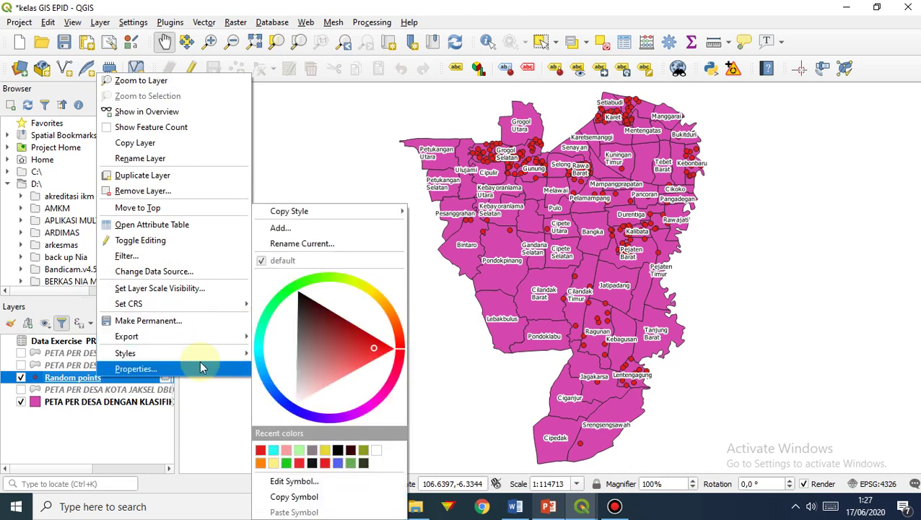
pyautogui.click(135, 368)
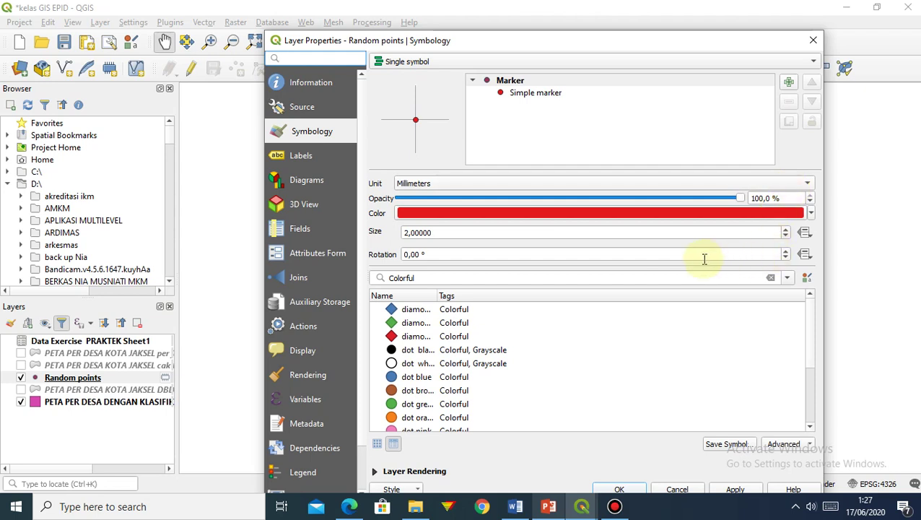
pyautogui.click(807, 278)
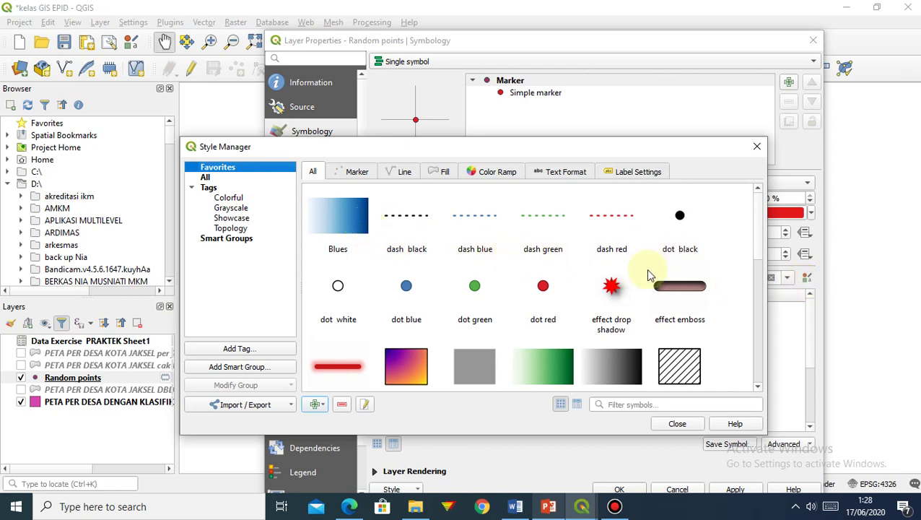
pyautogui.click(610, 300)
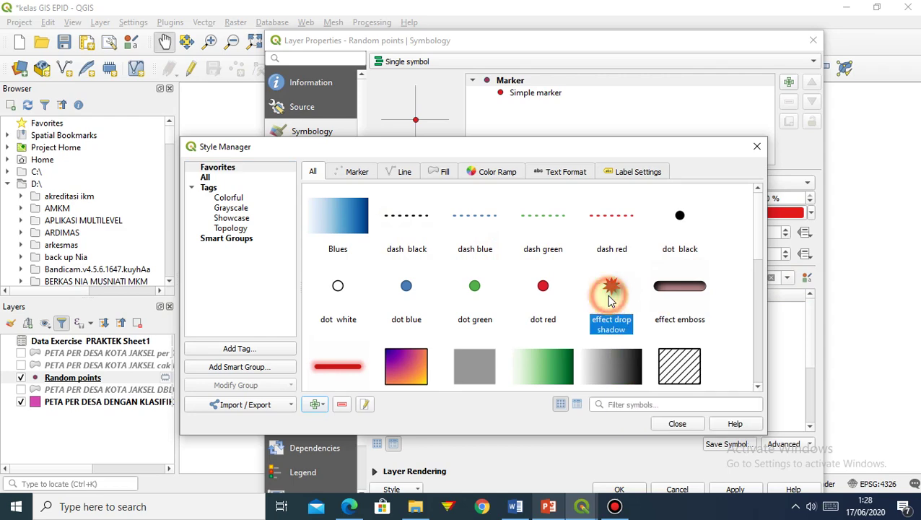
pyautogui.click(675, 424)
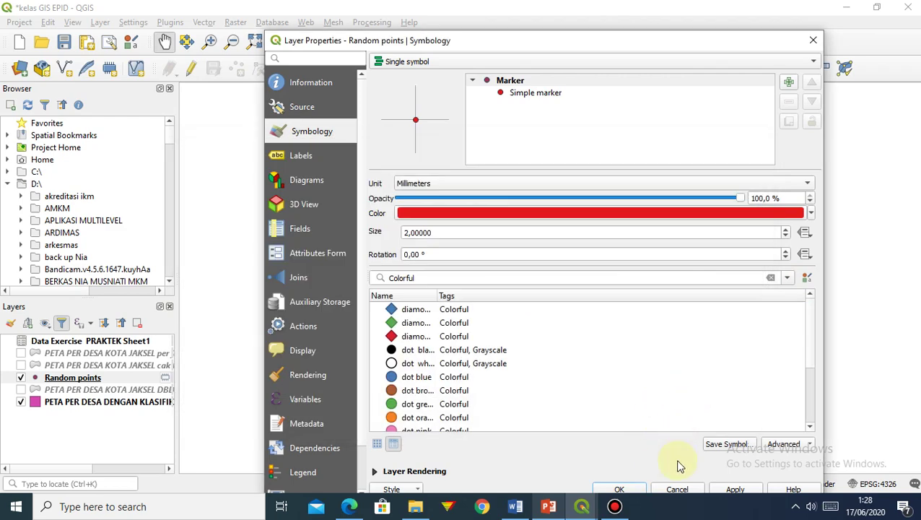
pyautogui.click(619, 488)
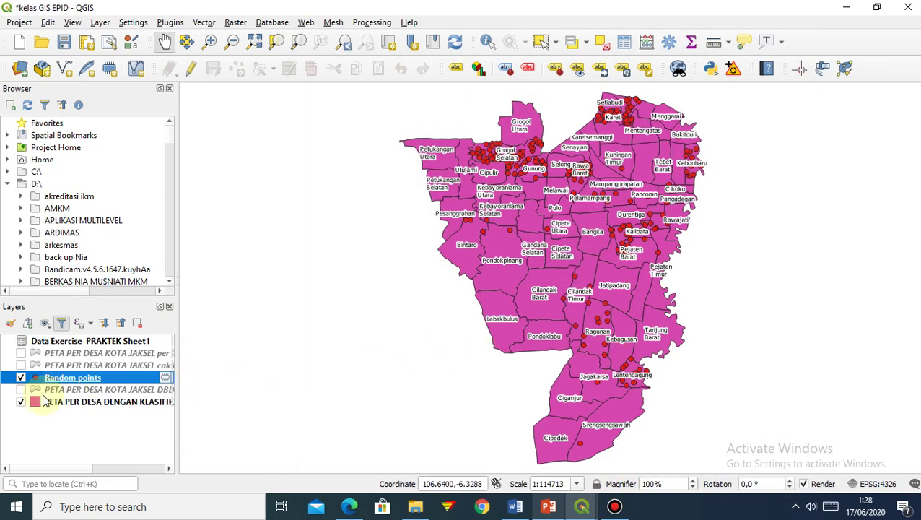
# Look through the Style Manager's favorite symbols for a marker for the Random points layer
pyautogui.click(61, 380)
pyautogui.rightClick(61, 379)
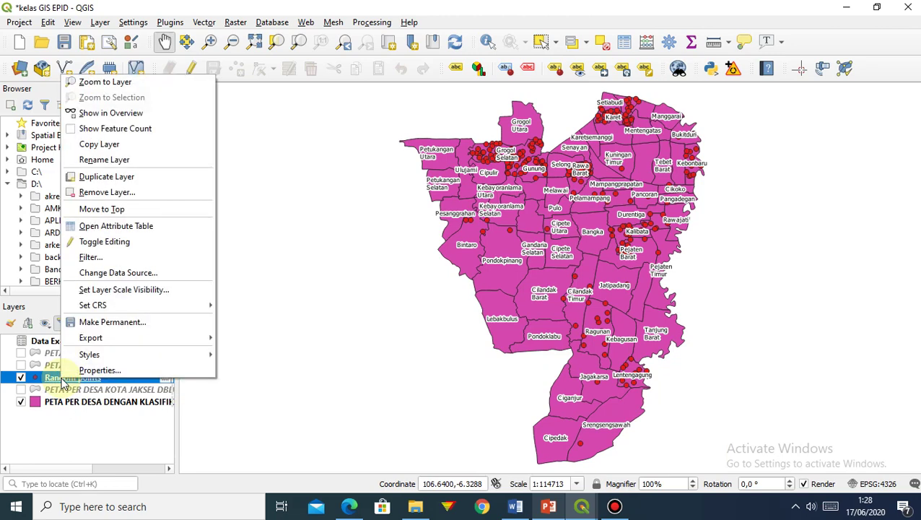
pyautogui.moveTo(122, 344)
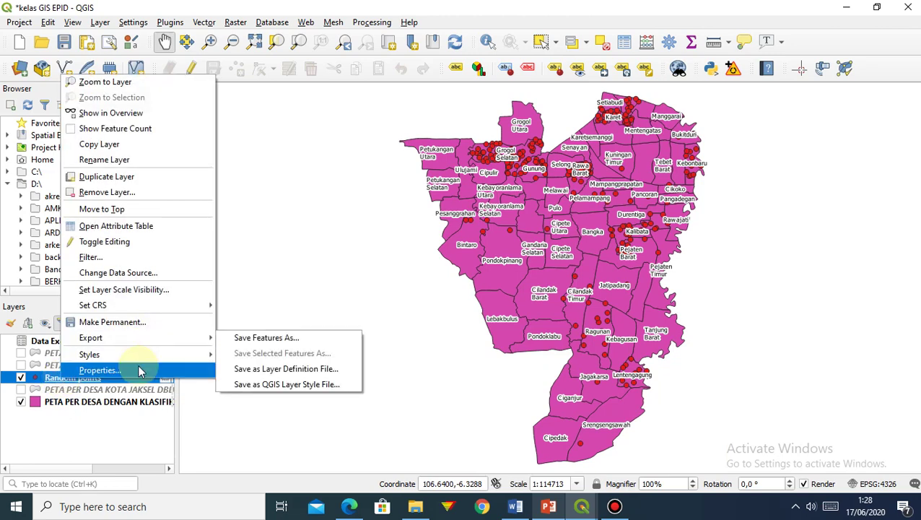
pyautogui.click(143, 370)
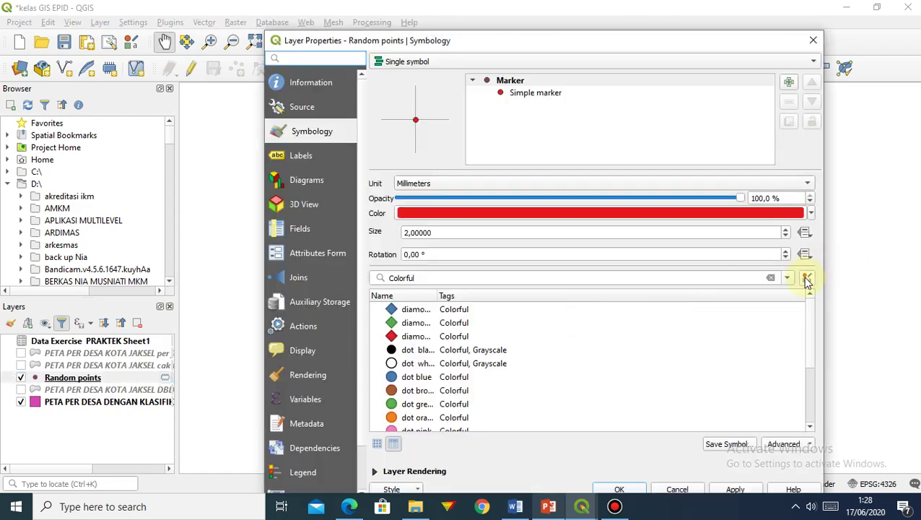
pyautogui.click(807, 277)
pyautogui.click(609, 289)
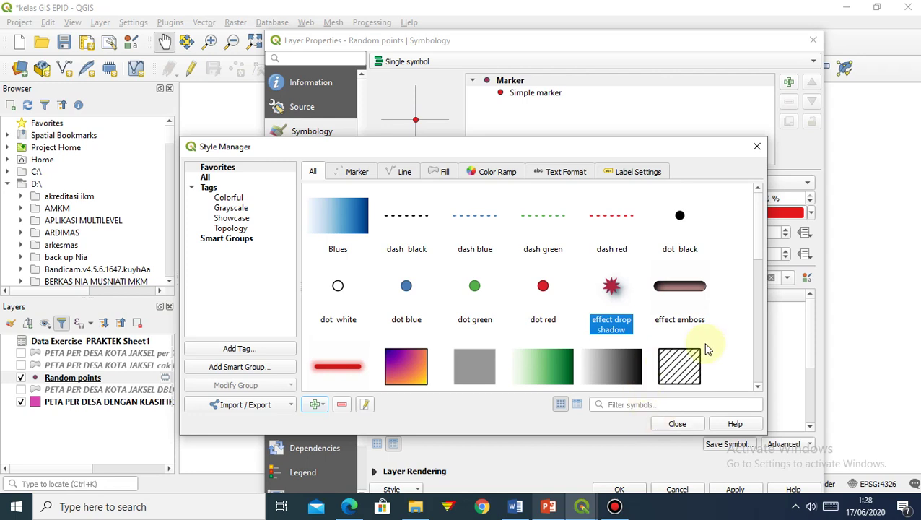
pyautogui.moveTo(758, 244); pyautogui.dragTo(757, 366)
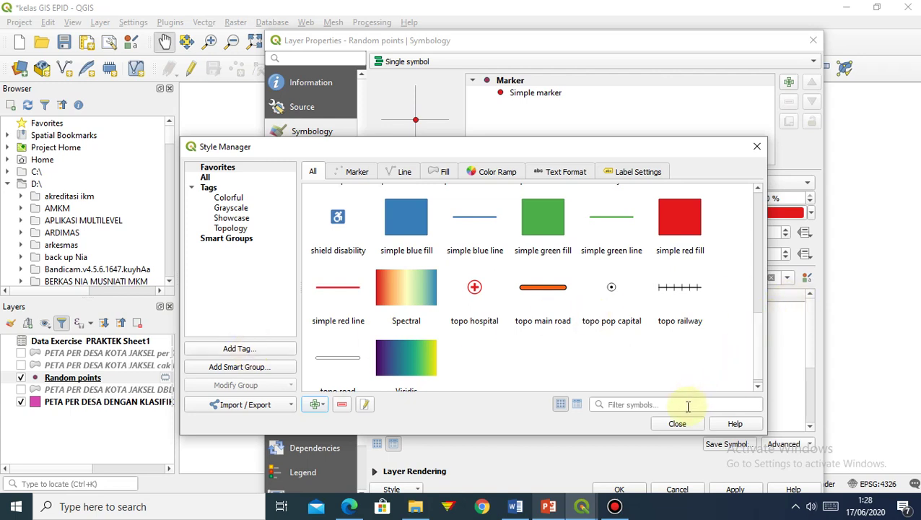
pyautogui.click(257, 348)
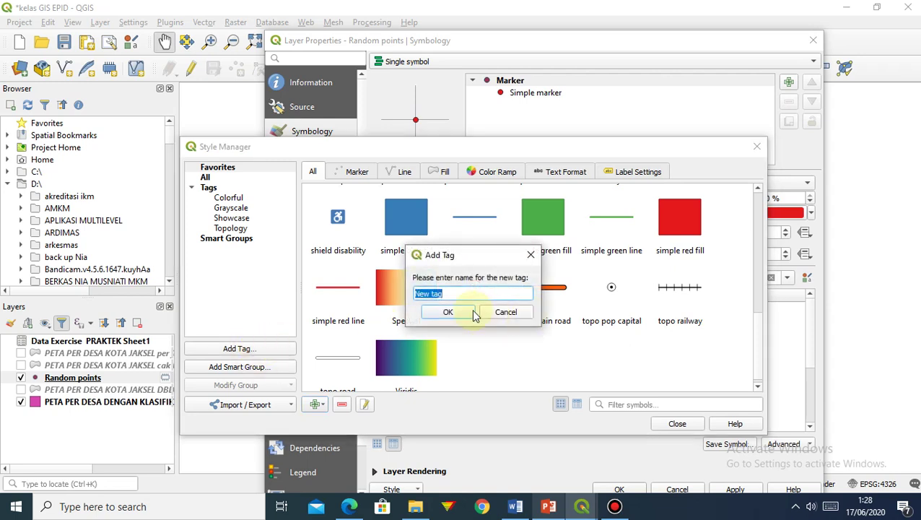
pyautogui.click(531, 254)
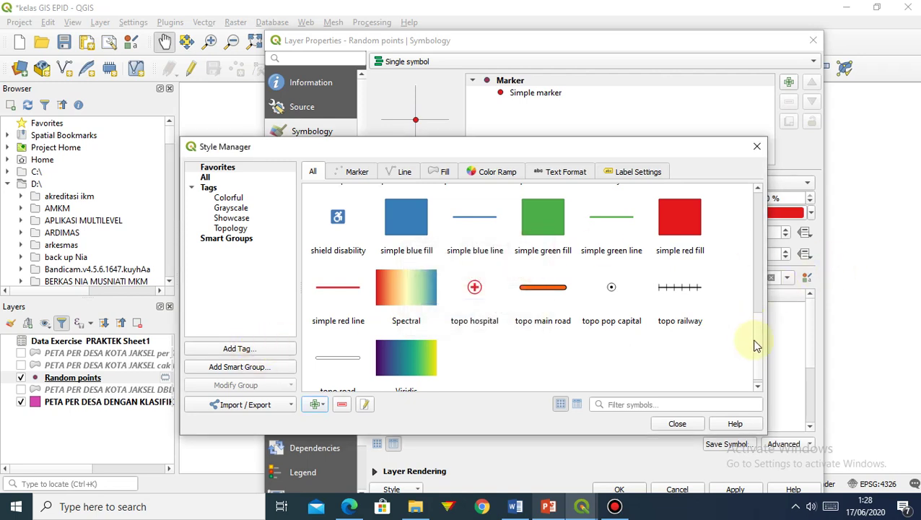
pyautogui.moveTo(757, 352); pyautogui.dragTo(765, 254)
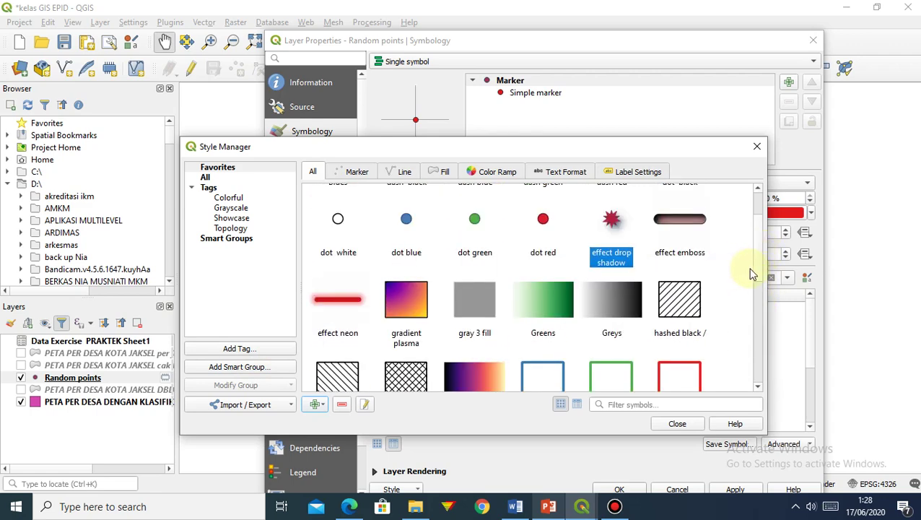
pyautogui.moveTo(755, 254); pyautogui.dragTo(758, 218)
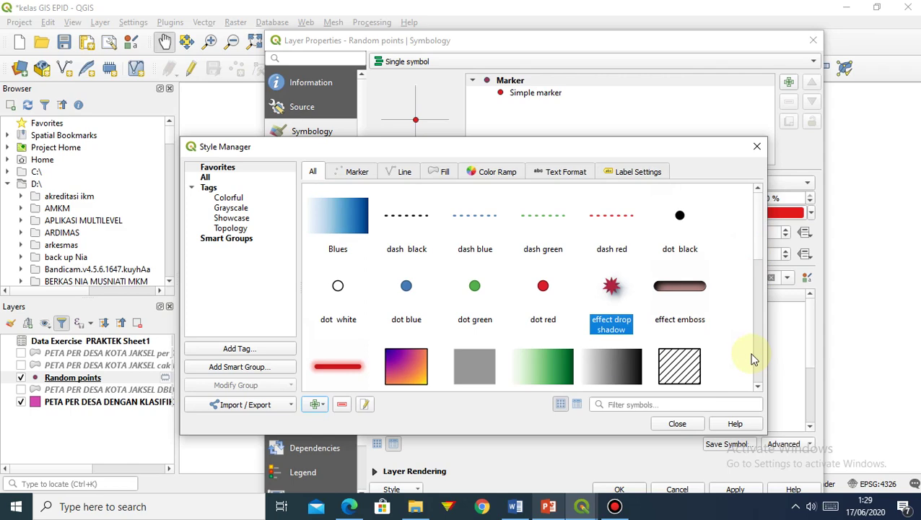
pyautogui.click(679, 423)
pyautogui.click(733, 491)
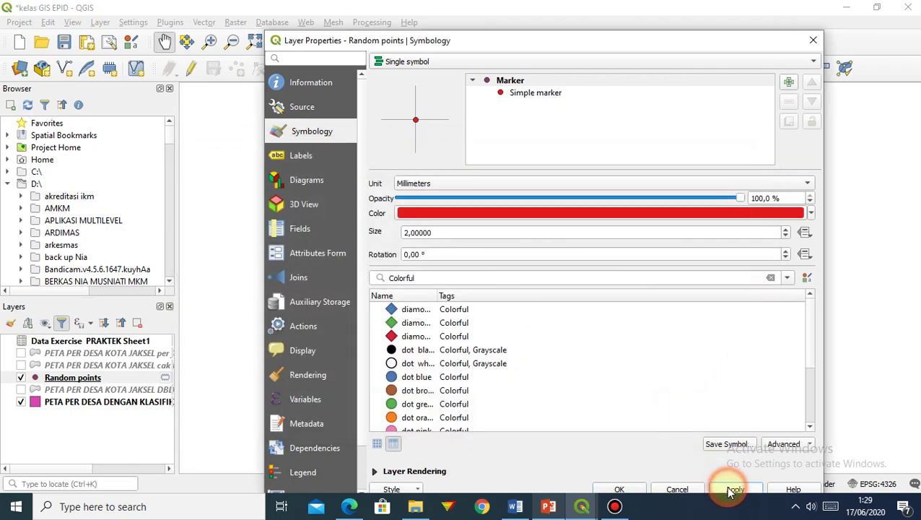
pyautogui.click(621, 491)
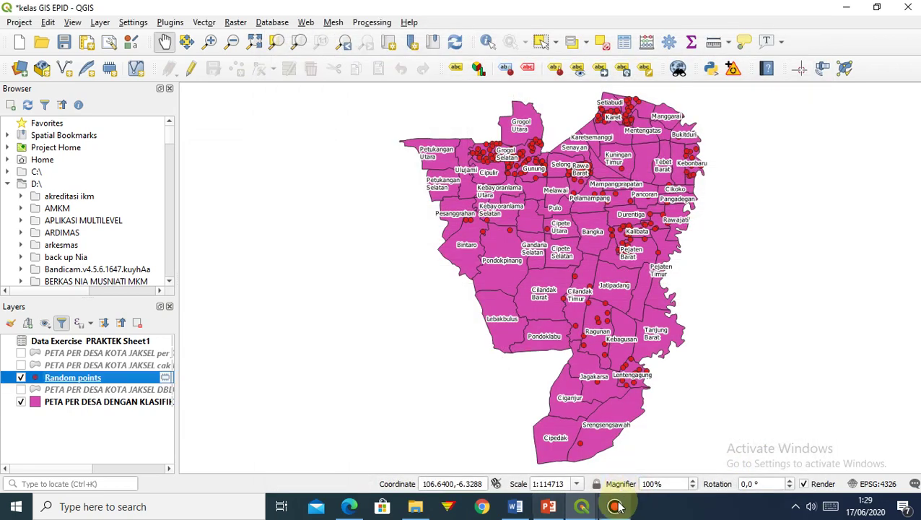
pyautogui.click(616, 507)
pyautogui.click(731, 115)
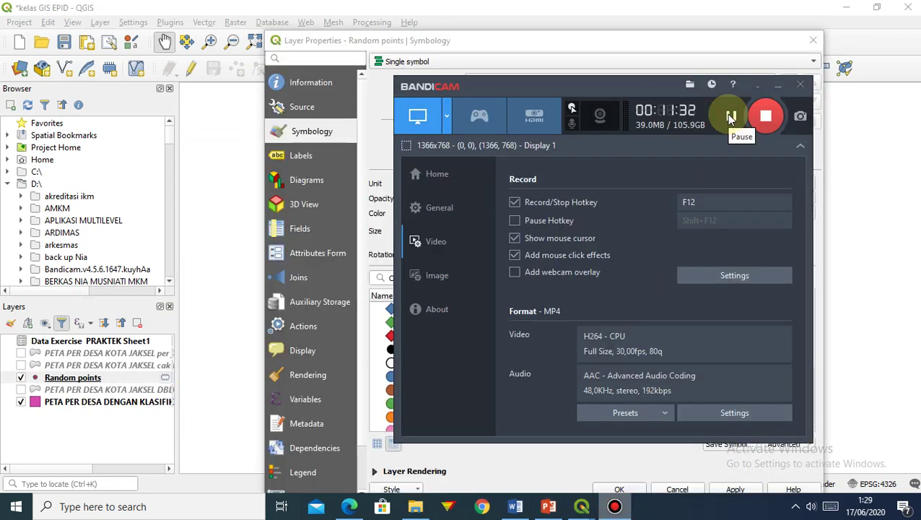
pyautogui.click(756, 86)
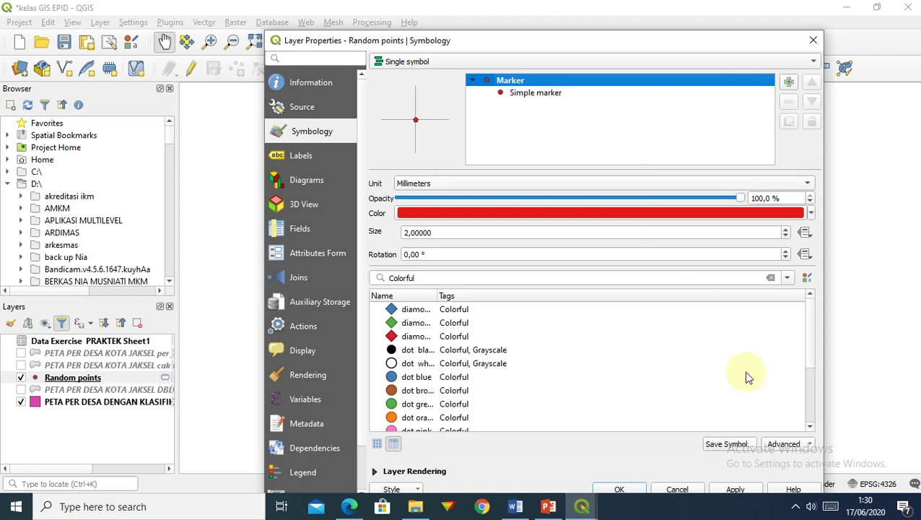
pyautogui.click(796, 506)
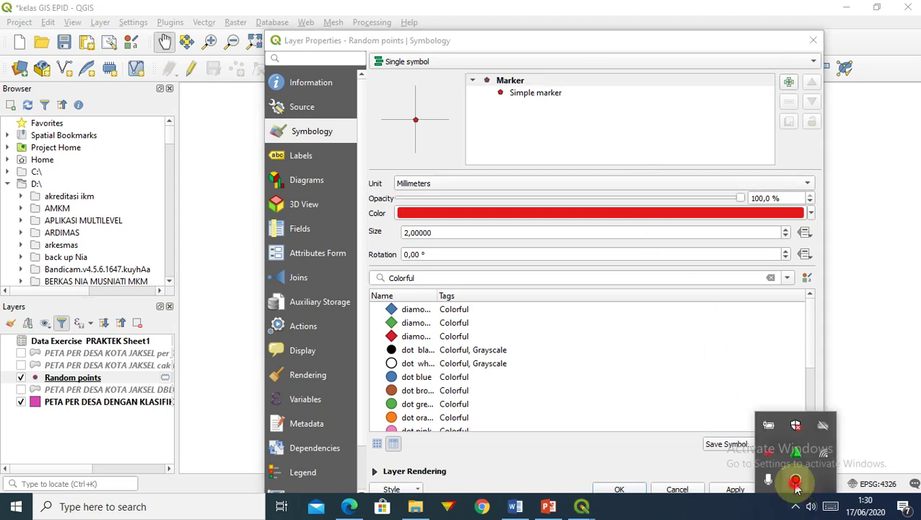
pyautogui.click(796, 480)
pyautogui.click(731, 118)
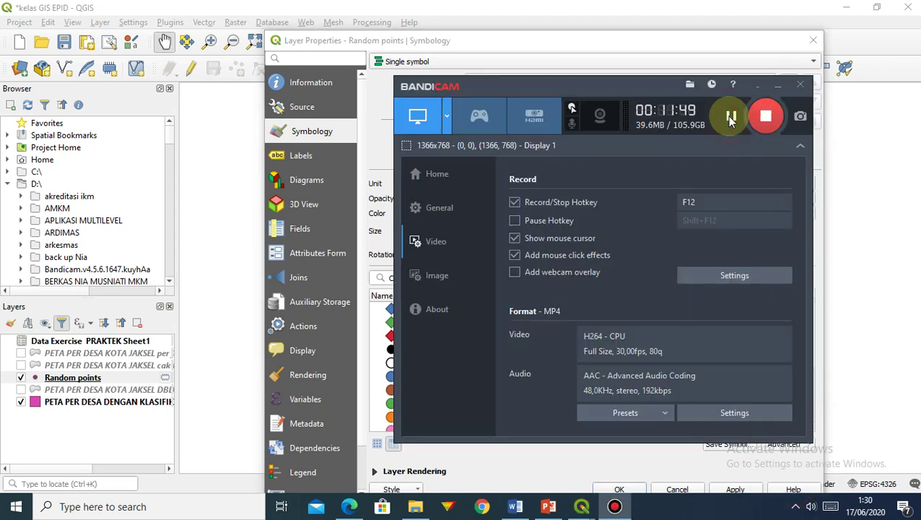
pyautogui.click(755, 85)
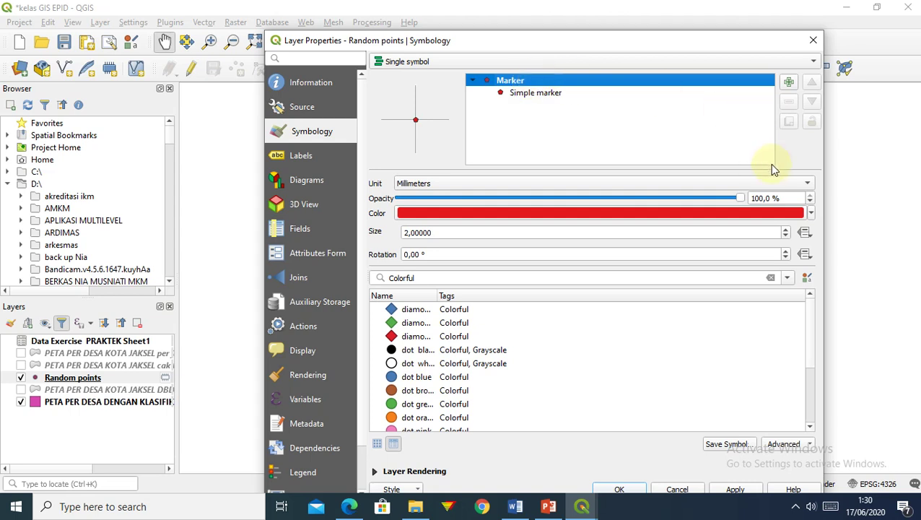
# Change the Random points marker color to yellow on the color wheel
pyautogui.click(810, 215)
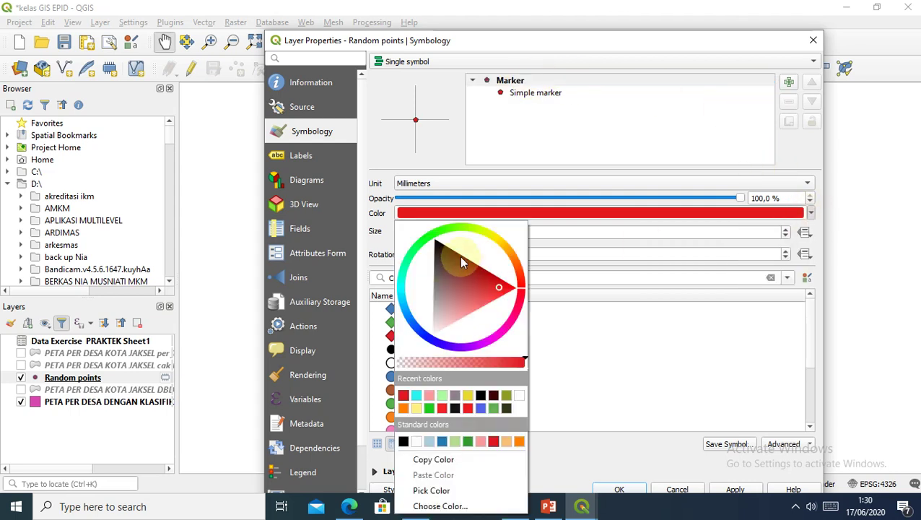
pyautogui.click(495, 240)
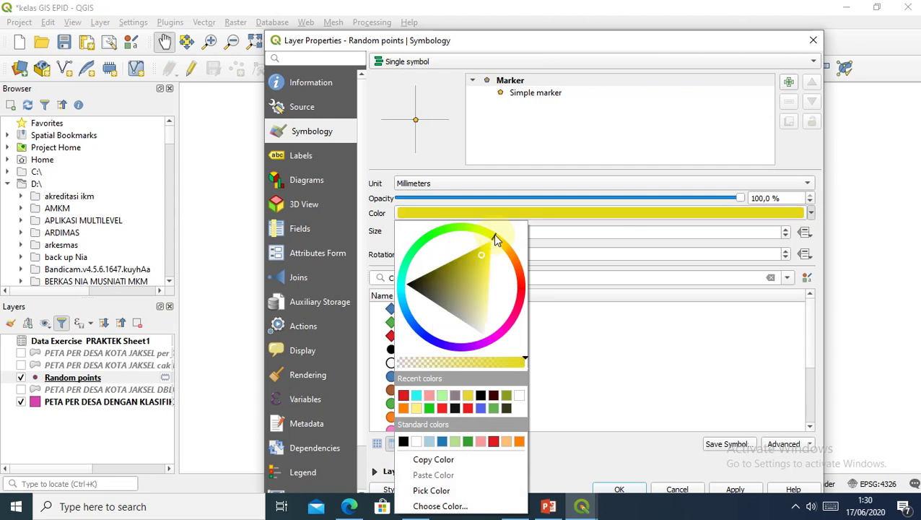
pyautogui.click(603, 372)
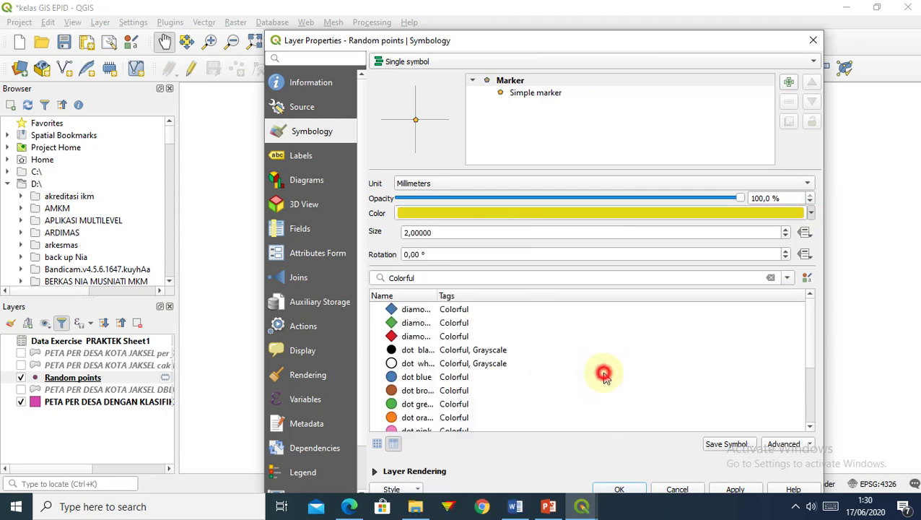
# Apply the dot blue preset to the Random points marker and recolor it with the recently used yellow
pyautogui.click(605, 377)
pyautogui.click(811, 213)
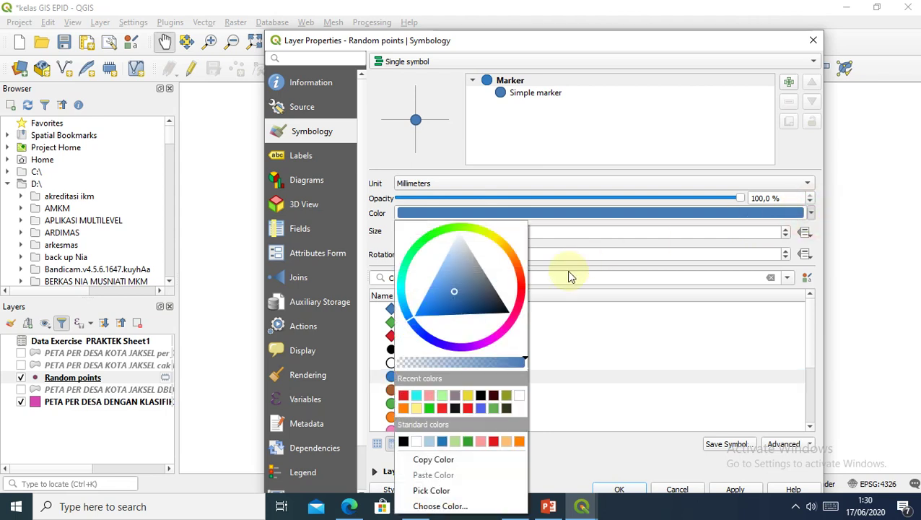
pyautogui.click(468, 395)
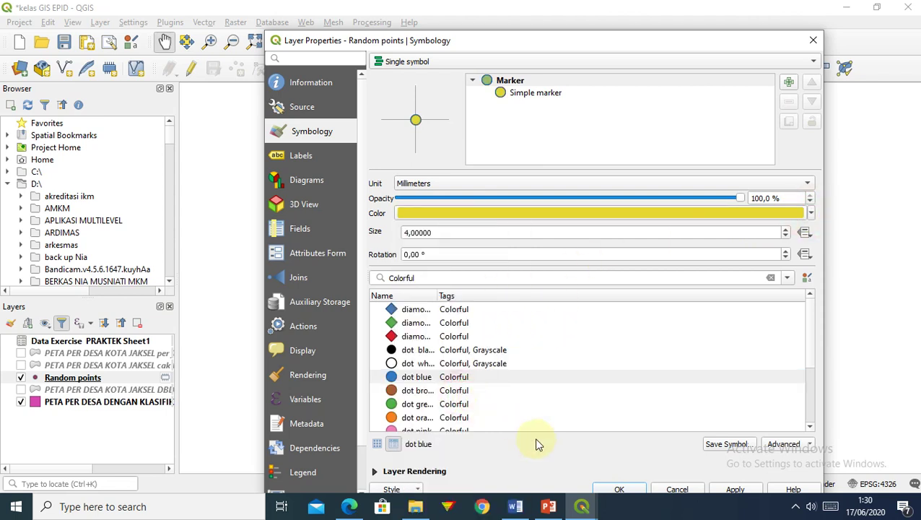
# Set the simple marker's shape to a star and apply it to the Random points layer
pyautogui.click(521, 95)
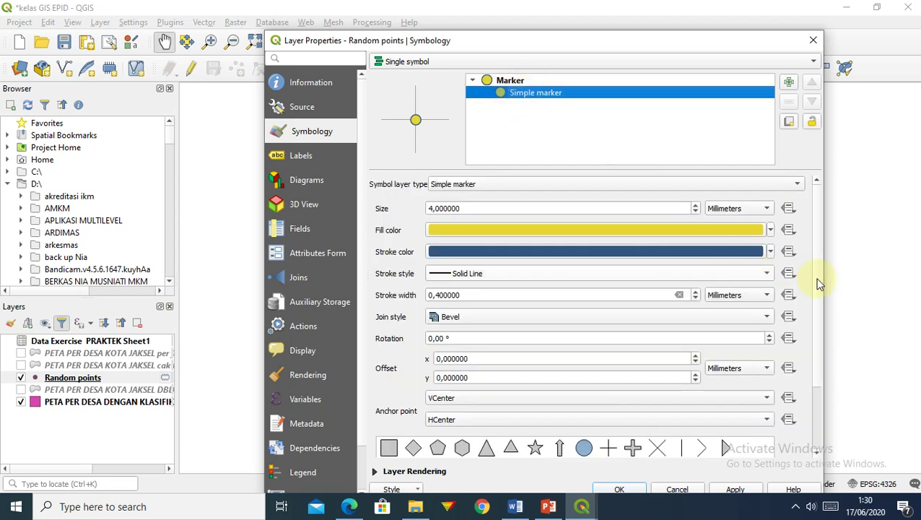
pyautogui.moveTo(812, 293); pyautogui.dragTo(810, 363)
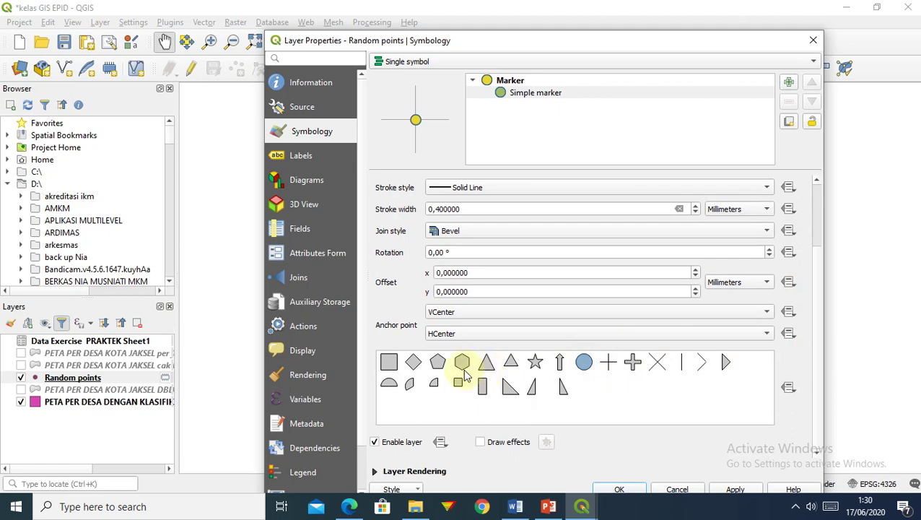
pyautogui.click(535, 363)
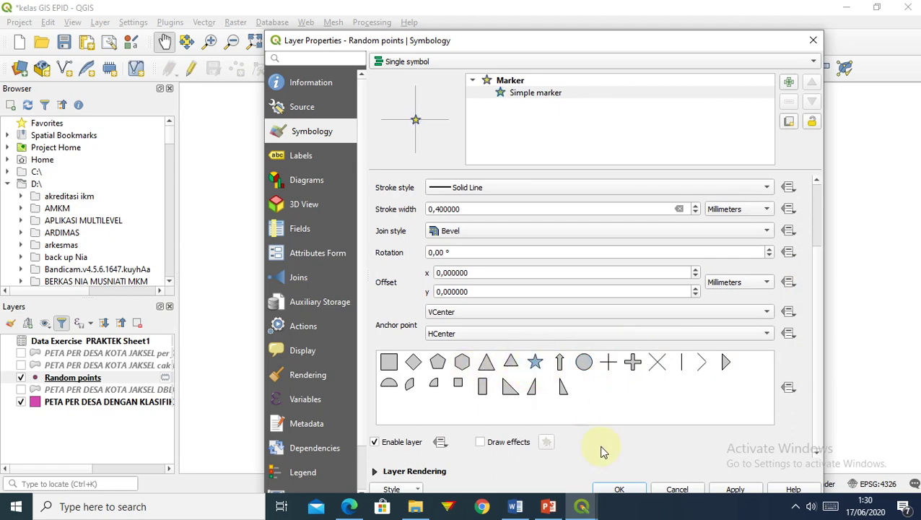
pyautogui.click(625, 489)
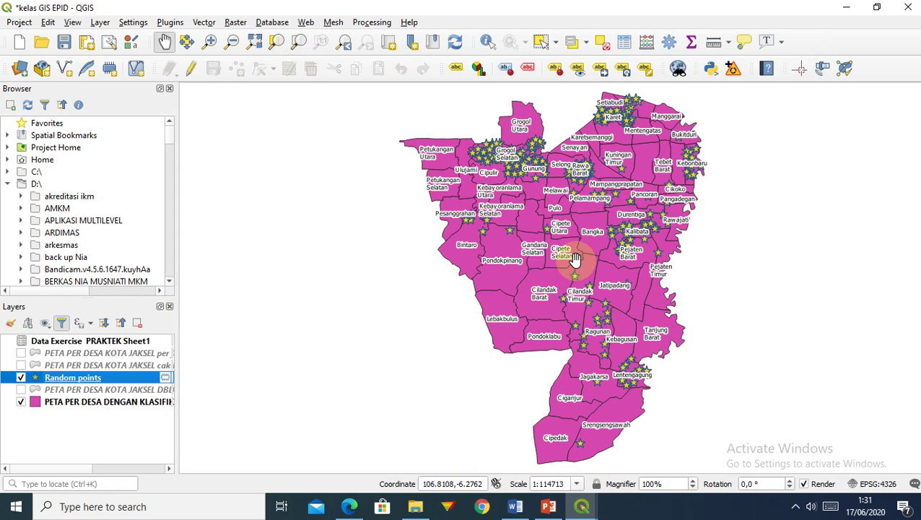
# Change the Random points layer's simple marker shape to a circle and apply it
pyautogui.rightClick(86, 383)
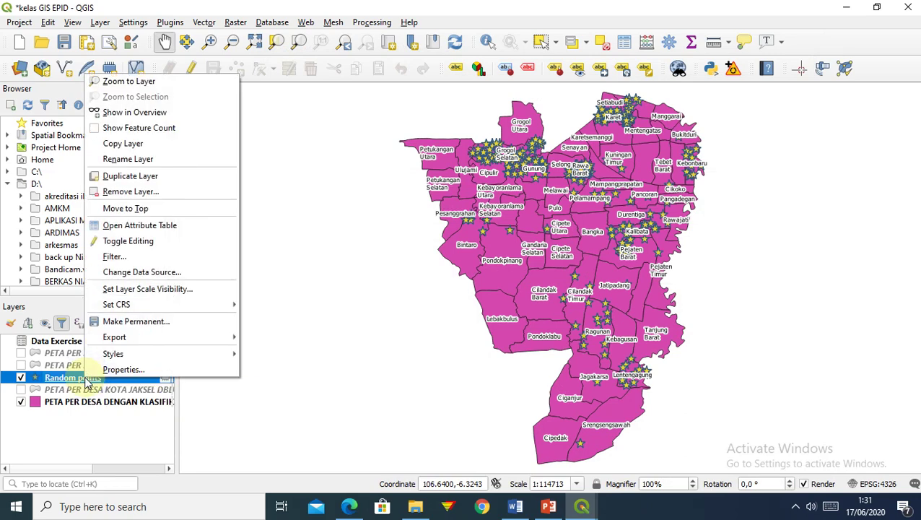
pyautogui.click(112, 375)
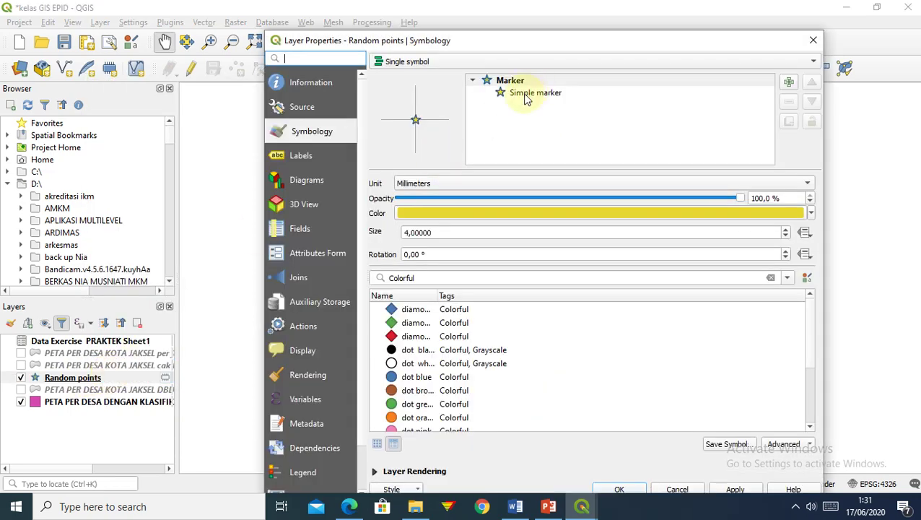
pyautogui.click(526, 94)
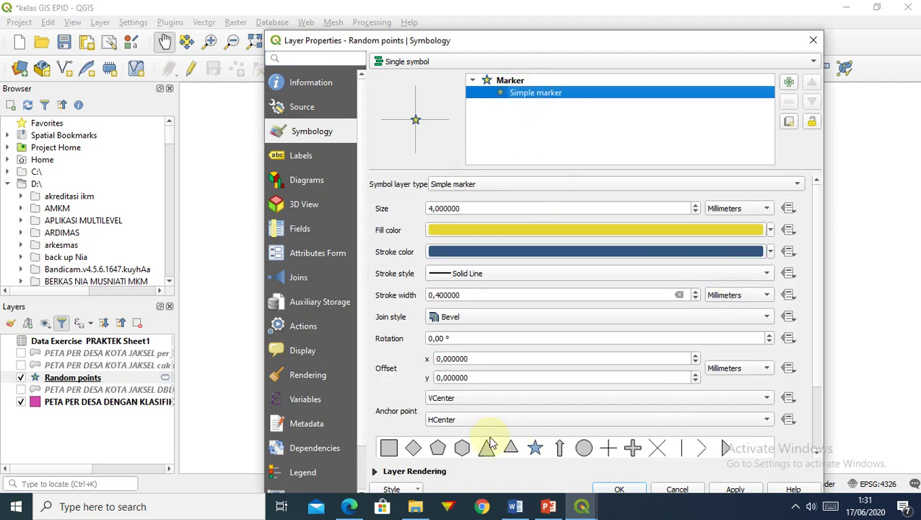
pyautogui.click(581, 449)
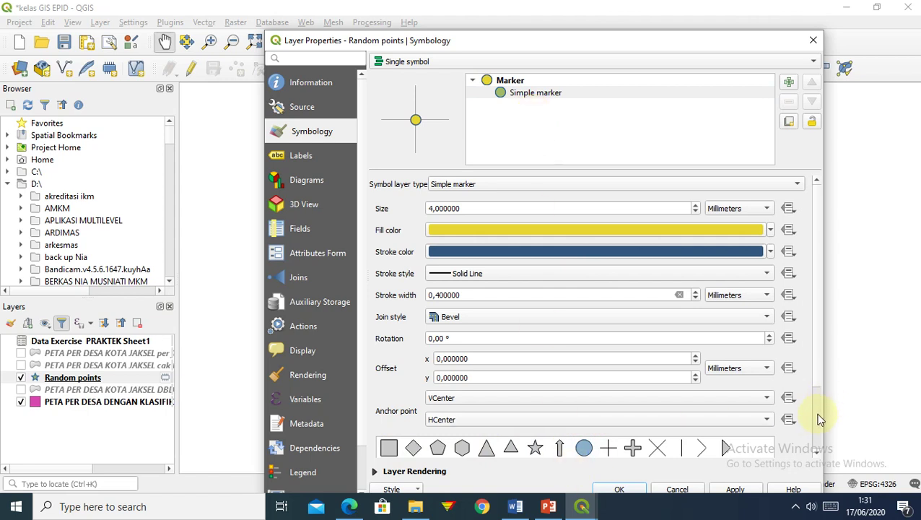
pyautogui.moveTo(817, 369); pyautogui.dragTo(818, 445)
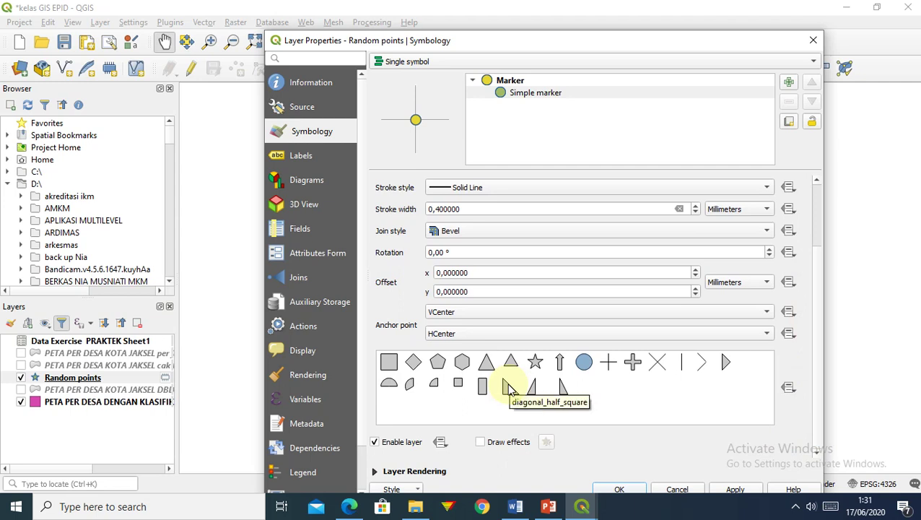
pyautogui.click(503, 81)
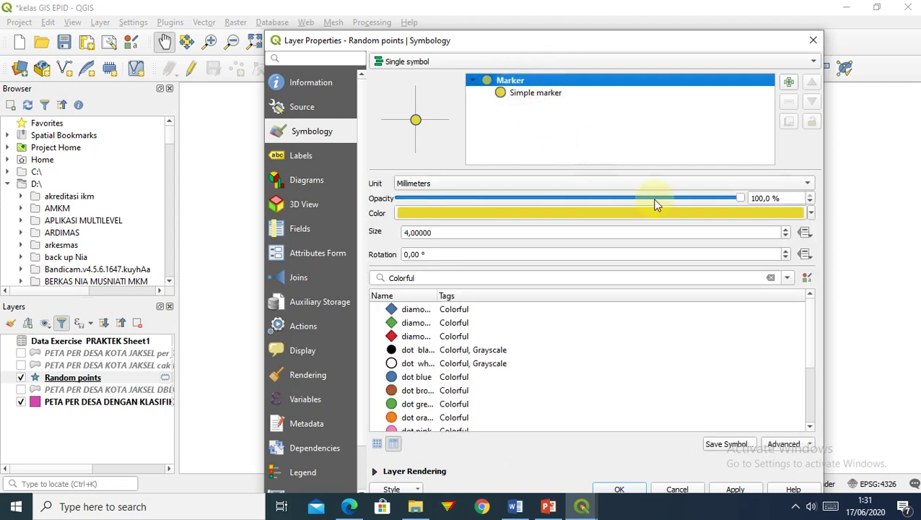
pyautogui.click(614, 490)
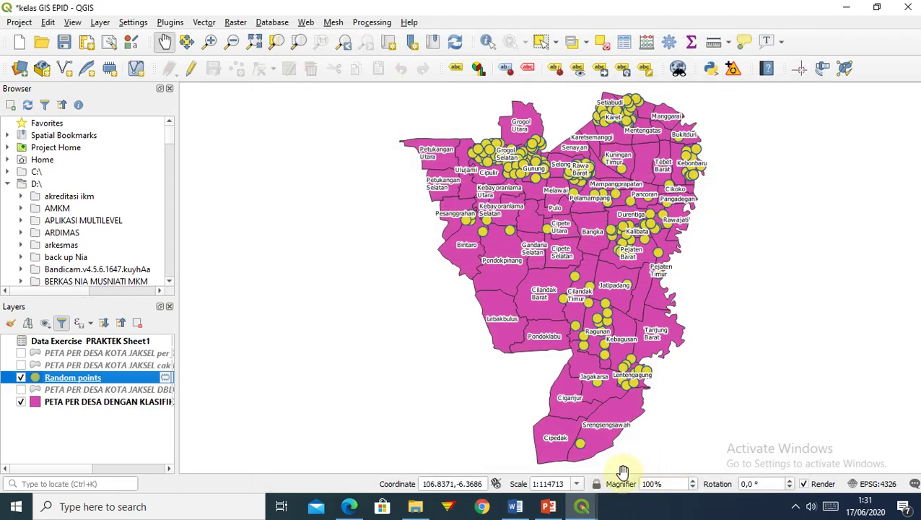
# Reduce the Random points layer's simple marker size to 1 mm and apply it
pyautogui.rightClick(73, 382)
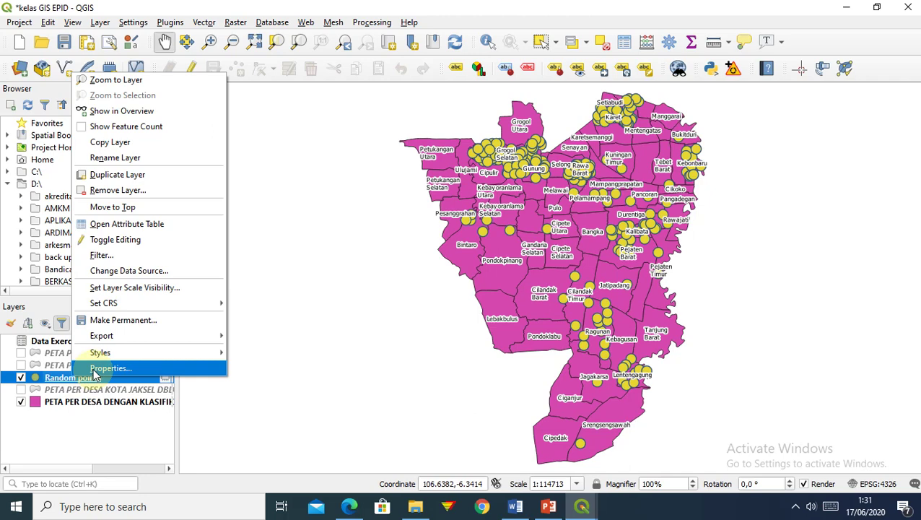
pyautogui.click(101, 369)
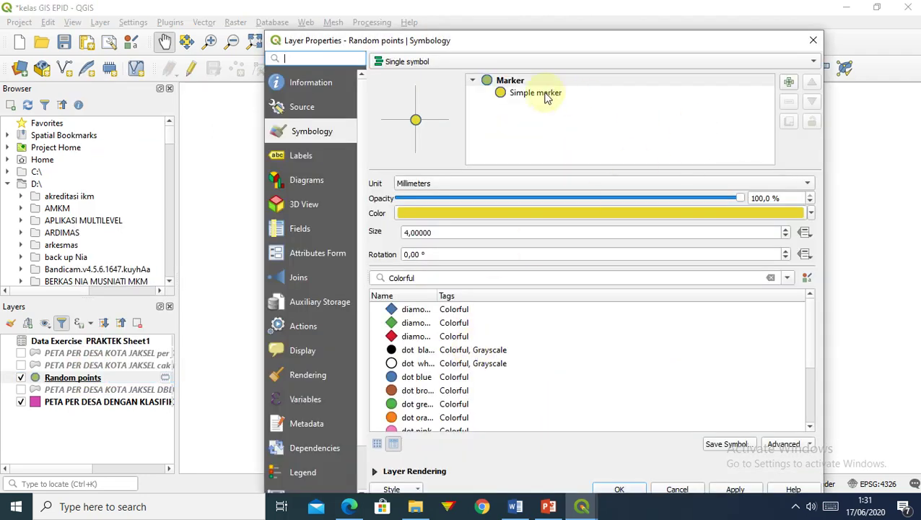
pyautogui.click(541, 95)
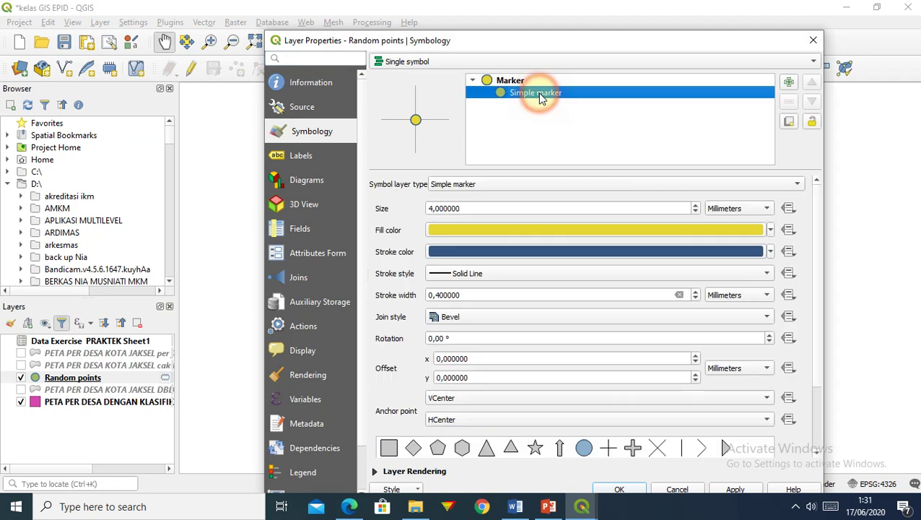
pyautogui.click(696, 210)
pyautogui.click(696, 211)
pyautogui.click(695, 210)
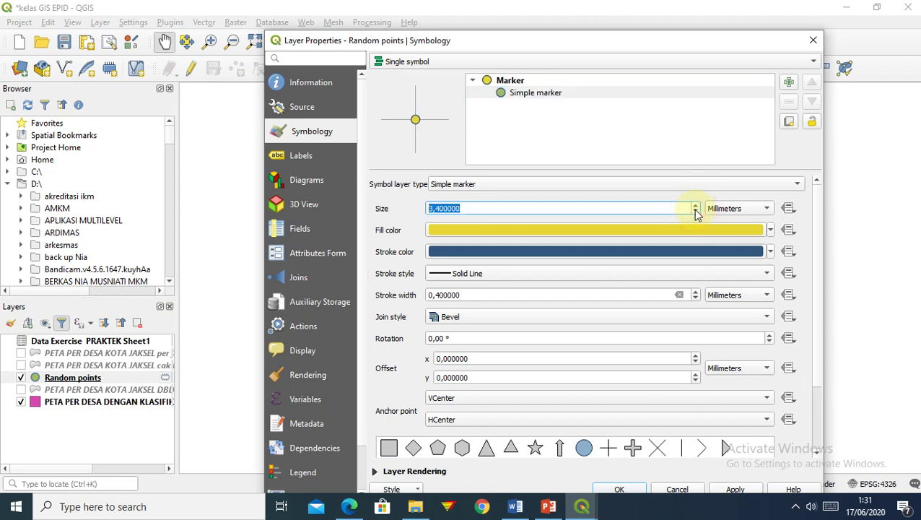
pyautogui.click(696, 211)
pyautogui.click(696, 211)
pyautogui.click(696, 210)
pyautogui.click(695, 210)
pyautogui.click(695, 211)
pyautogui.click(695, 211)
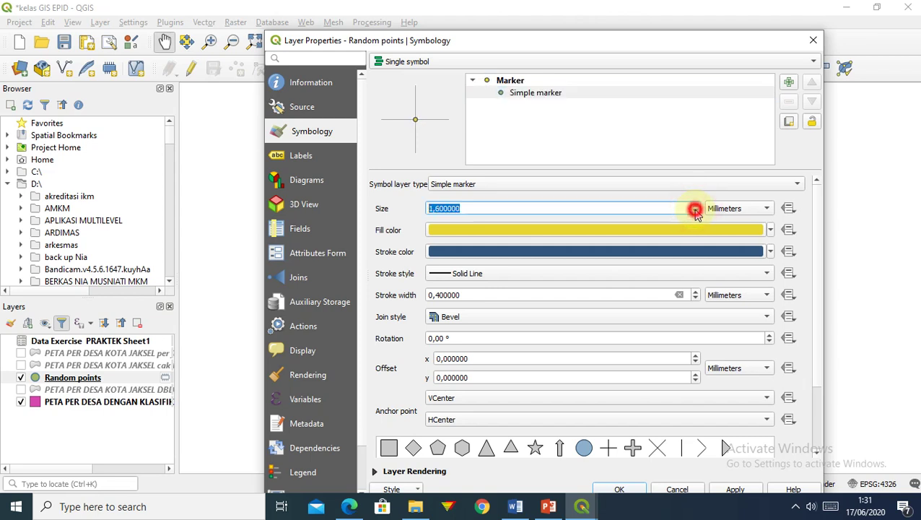
pyautogui.click(696, 211)
pyautogui.click(695, 210)
pyautogui.click(696, 211)
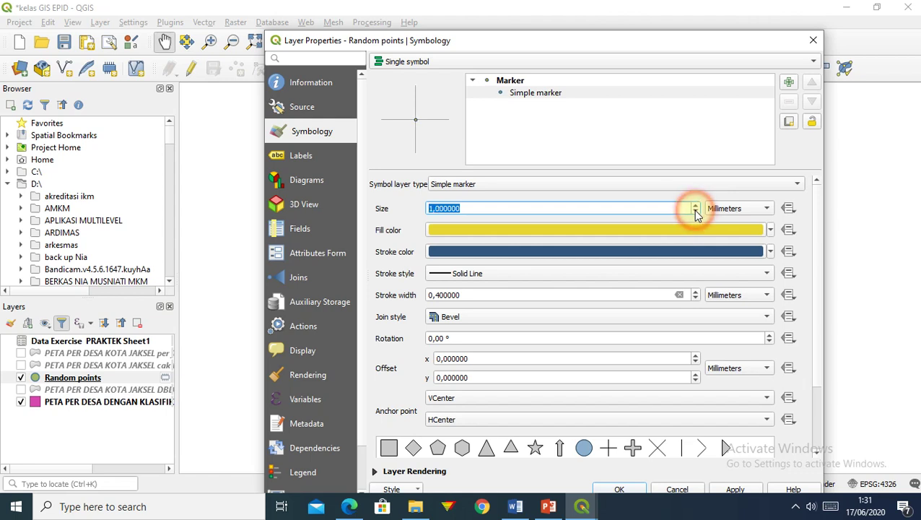
pyautogui.click(696, 212)
pyautogui.click(695, 213)
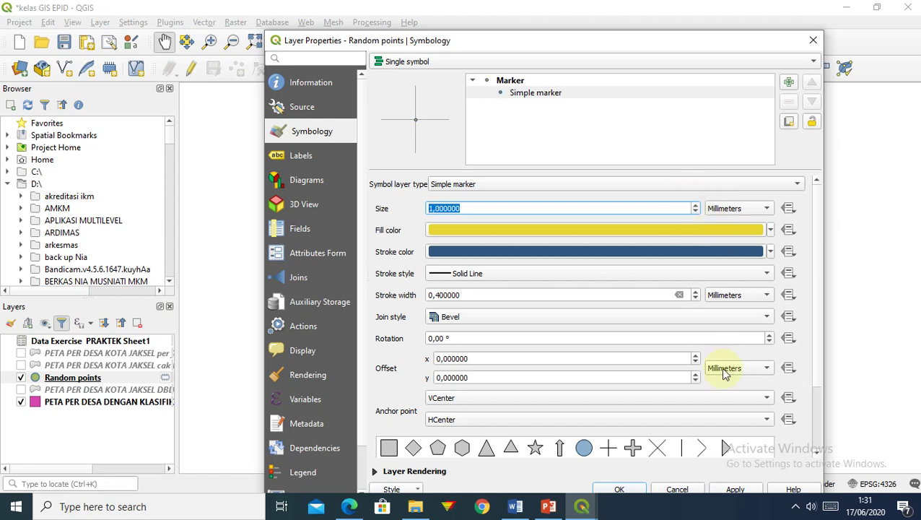
pyautogui.click(612, 494)
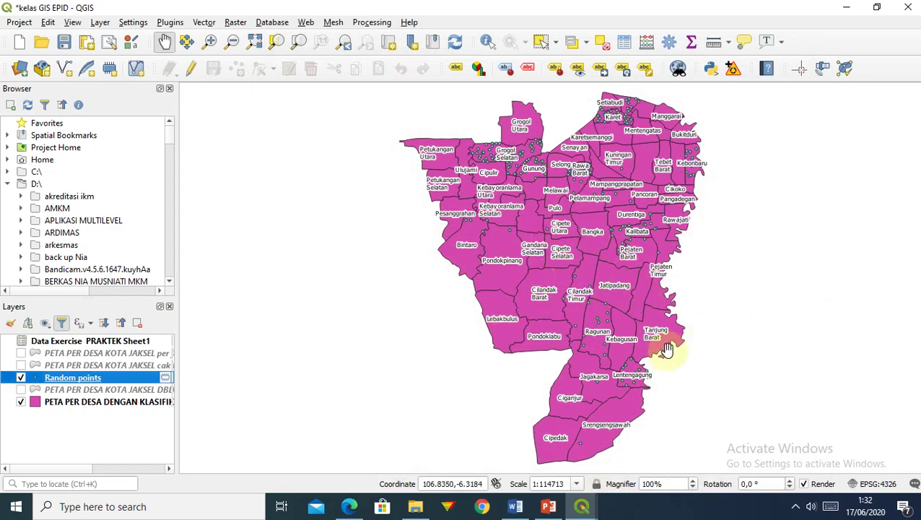
# Enlarge the Random points layer's simple marker slightly so the yellow fill shows on the map, and apply it
pyautogui.rightClick(75, 380)
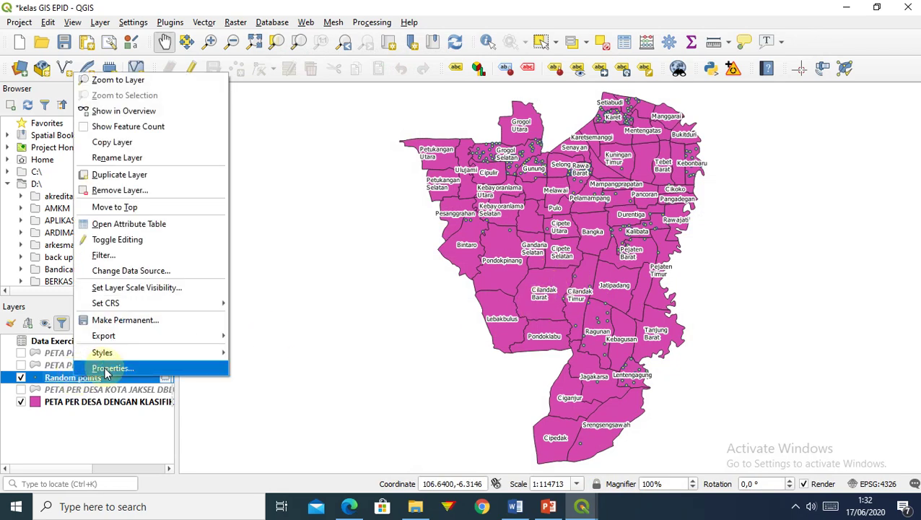
pyautogui.click(112, 369)
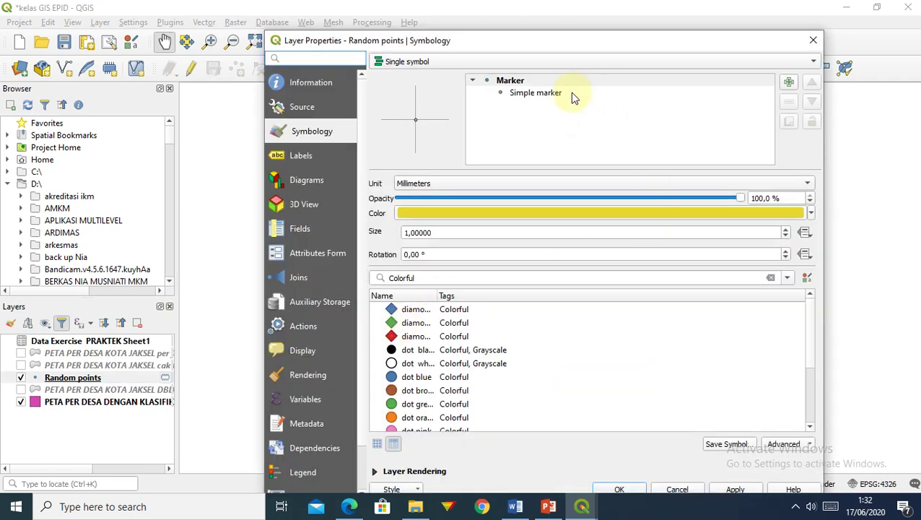
pyautogui.click(567, 94)
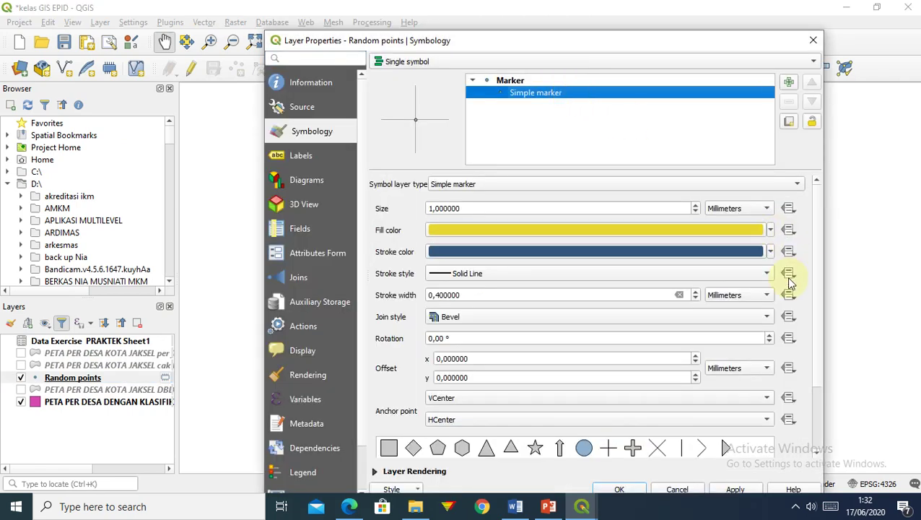
pyautogui.moveTo(819, 281)
pyautogui.mouseDown()
pyautogui.moveTo(821, 350)
pyautogui.moveTo(813, 304)
pyautogui.mouseUp()
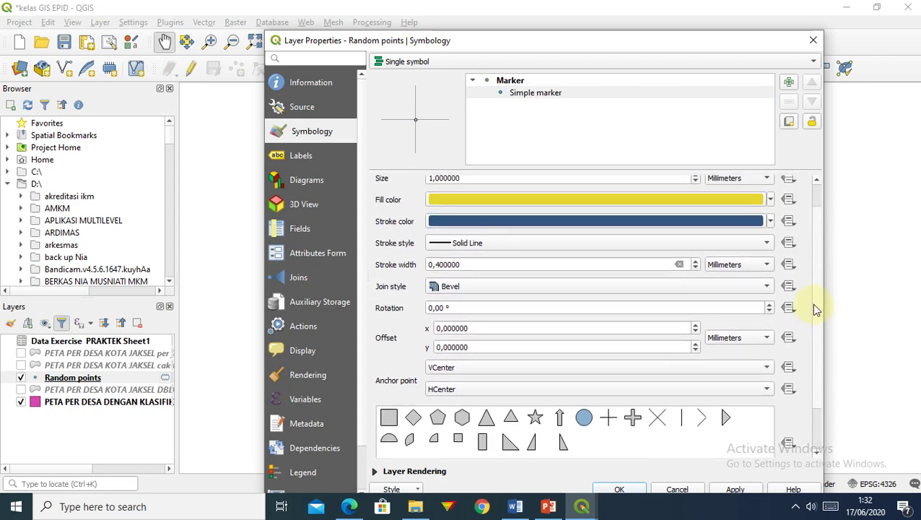
pyautogui.click(696, 178)
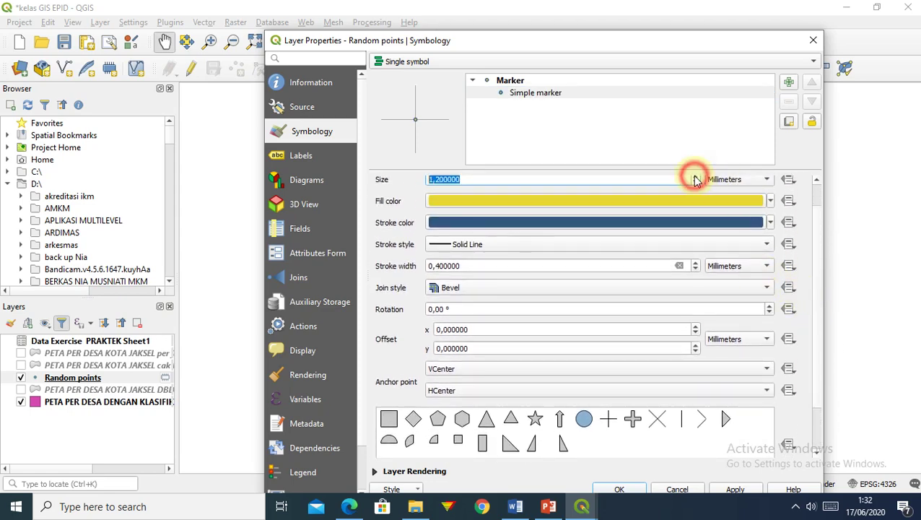
pyautogui.click(695, 177)
pyautogui.click(695, 177)
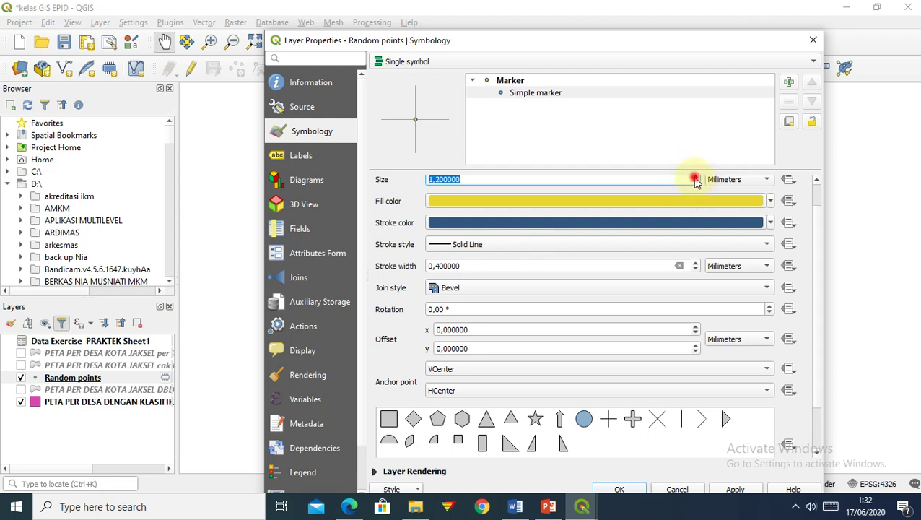
pyautogui.click(696, 178)
pyautogui.click(695, 178)
pyautogui.click(696, 178)
pyautogui.click(619, 489)
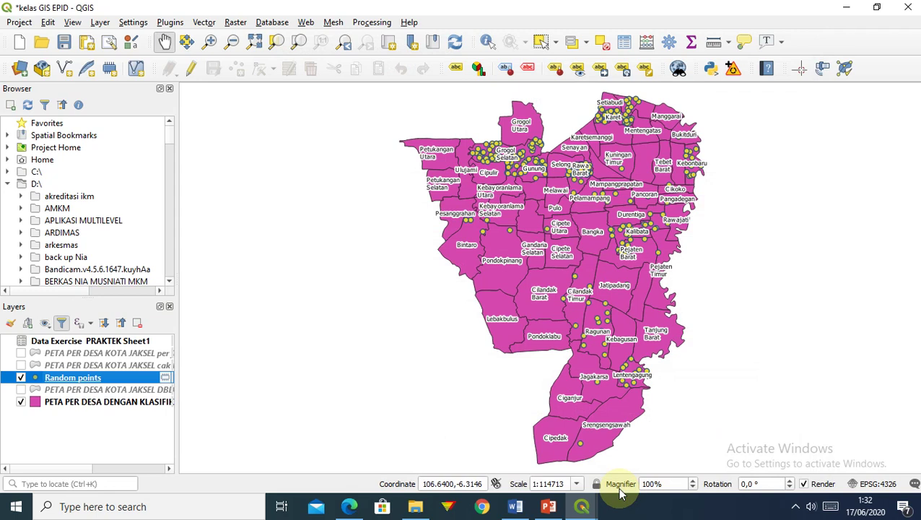
# Rename the Random points layer as DBD 2015
pyautogui.rightClick(82, 379)
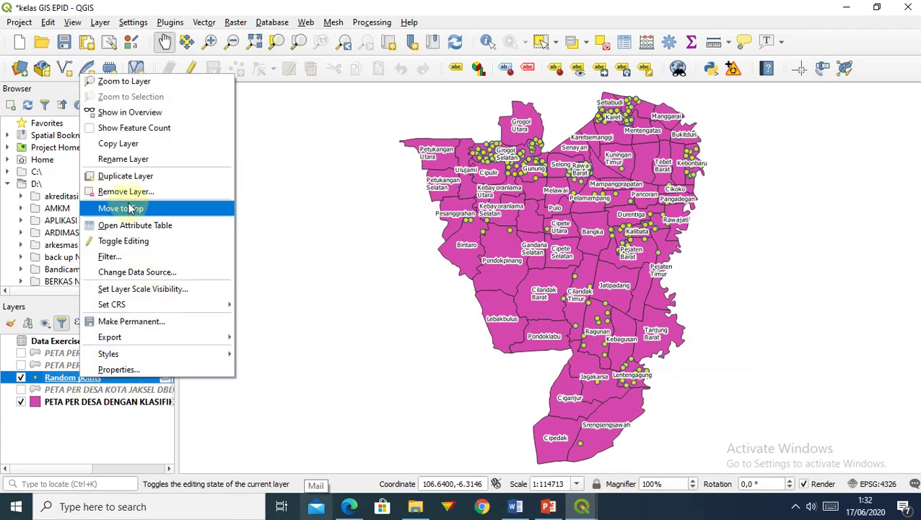
pyautogui.click(123, 160)
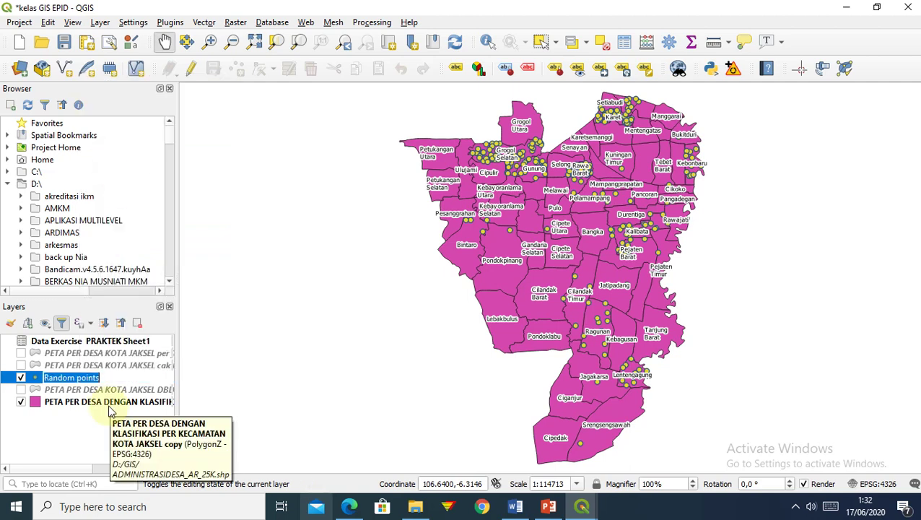
pyautogui.write('DBD 2015')
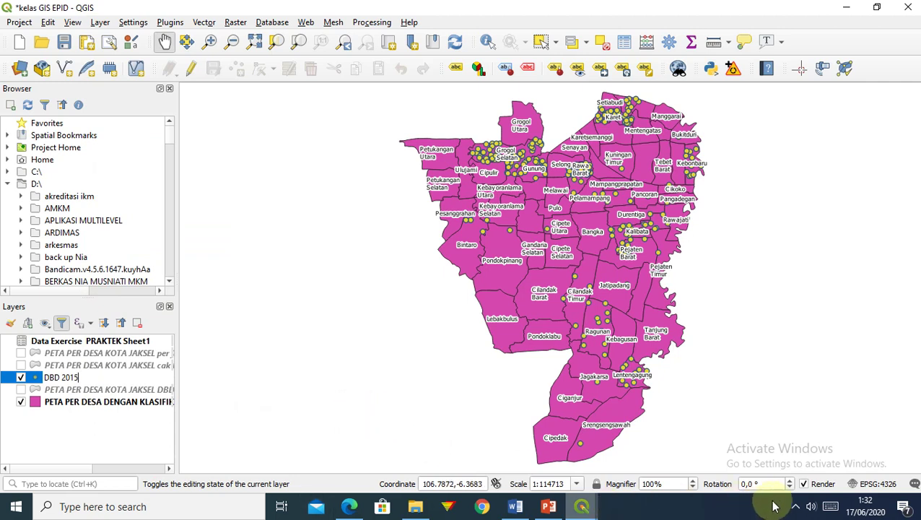
pyautogui.click(798, 510)
pyautogui.click(796, 484)
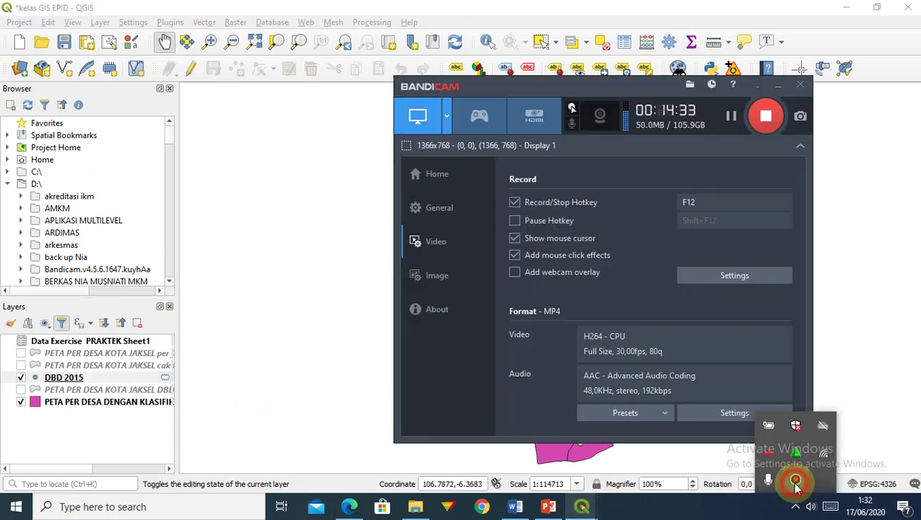
pyautogui.click(758, 108)
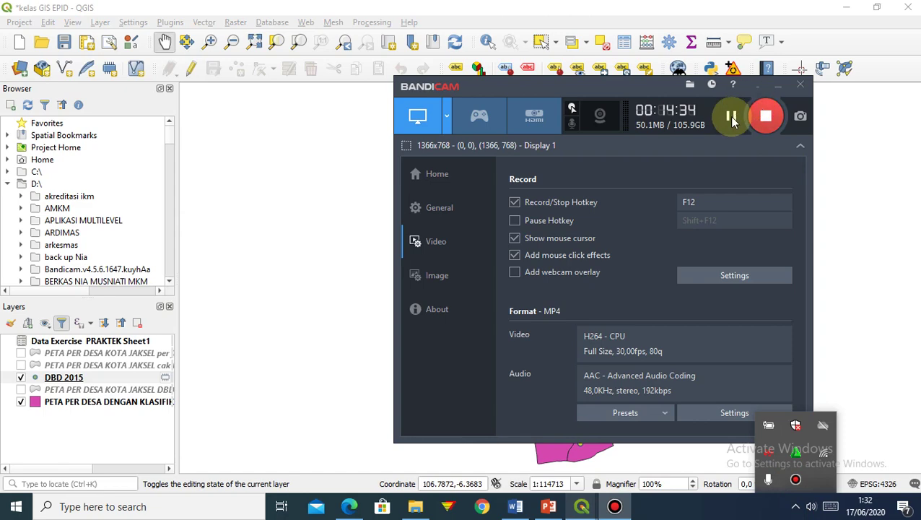
pyautogui.click(759, 87)
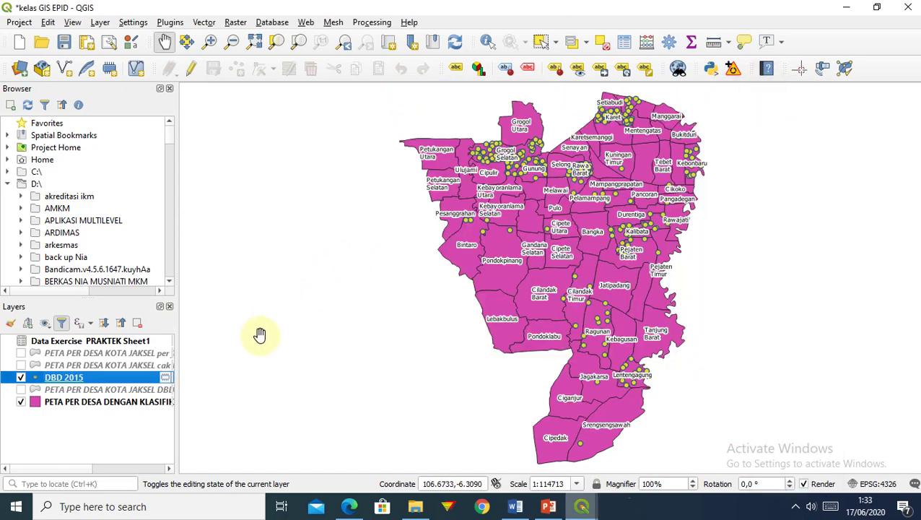
# Hide the DBD 2015 point layer, leaving only the PETA PER DESA DENGAN KLASIFIKASI village polygons displayed
pyautogui.click(21, 402)
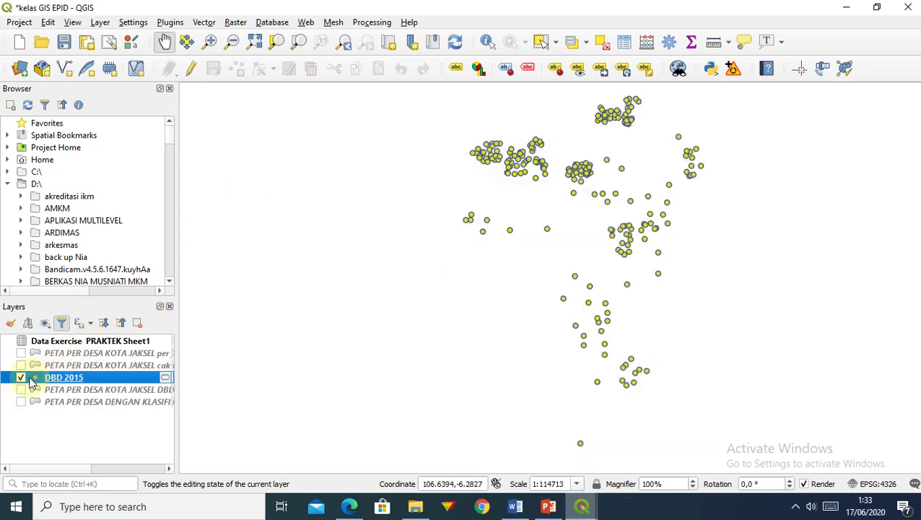
pyautogui.click(21, 377)
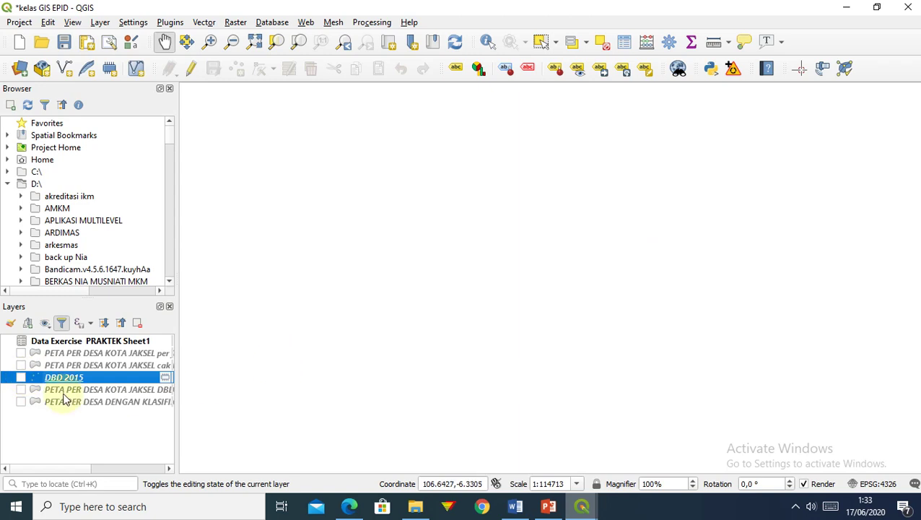
pyautogui.click(21, 402)
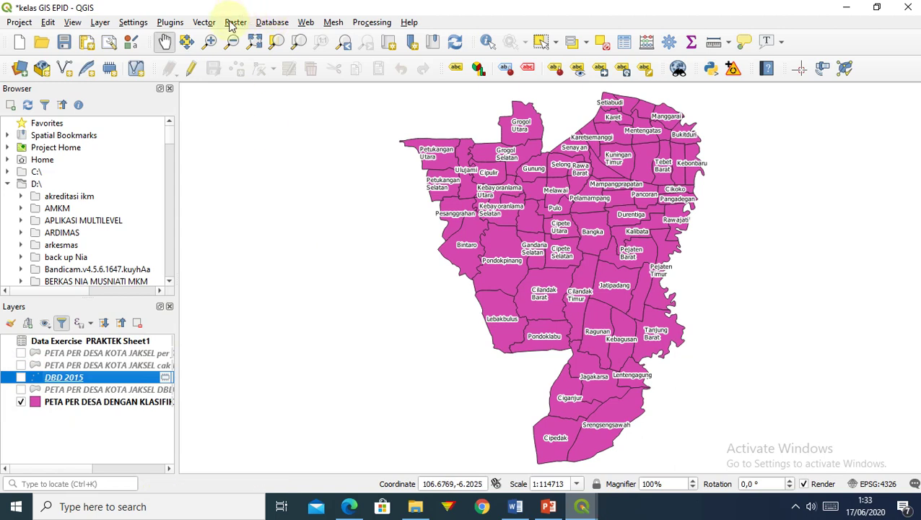
# Start Random Points Inside Polygons with PETA PER DESA DENGAN KLASIFIKASI PER KECAMATAN KOTA JAKSEL copy as the input layer
pyautogui.click(204, 23)
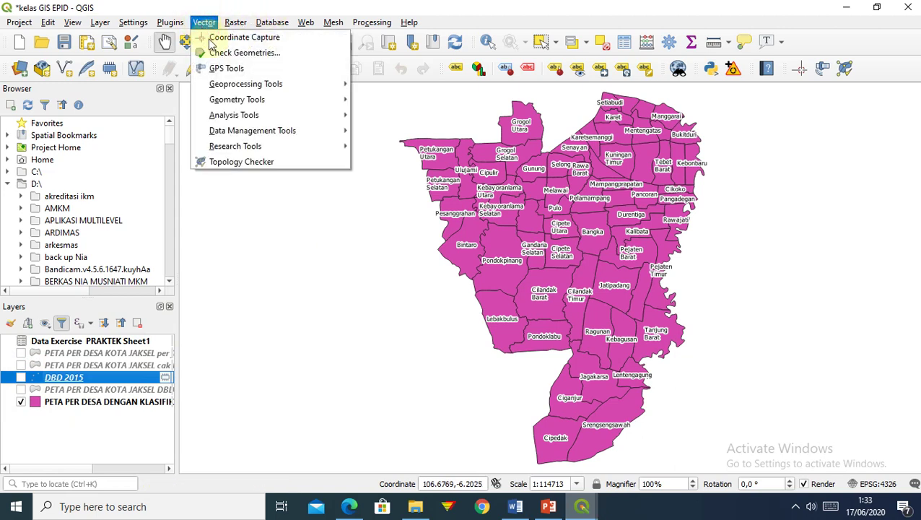
pyautogui.moveTo(244, 91)
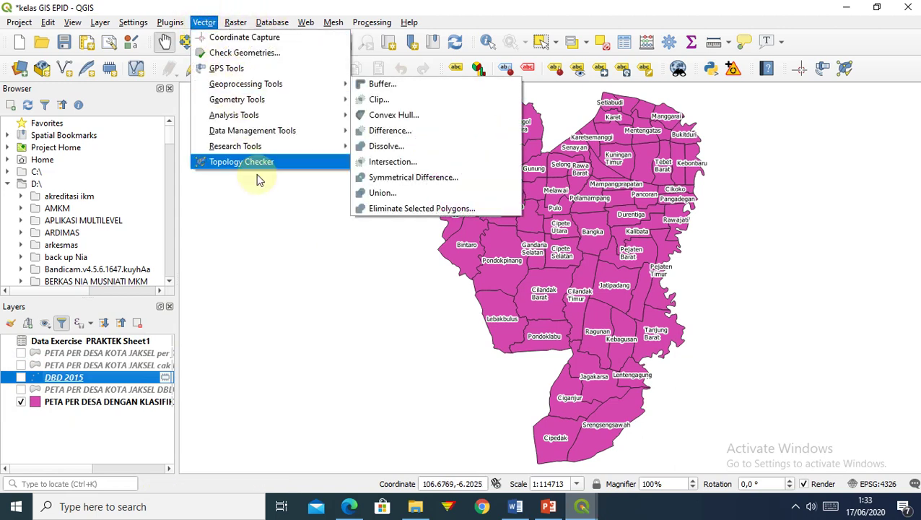
pyautogui.moveTo(242, 148)
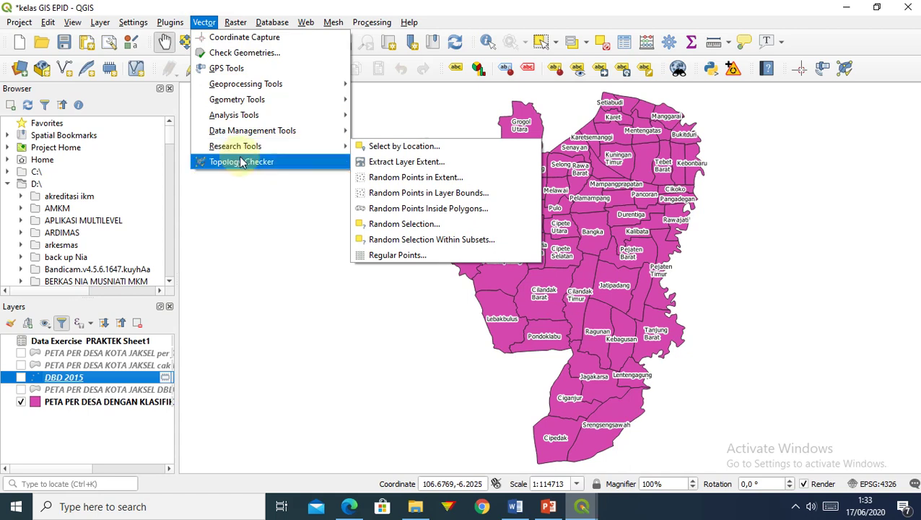
pyautogui.moveTo(244, 118)
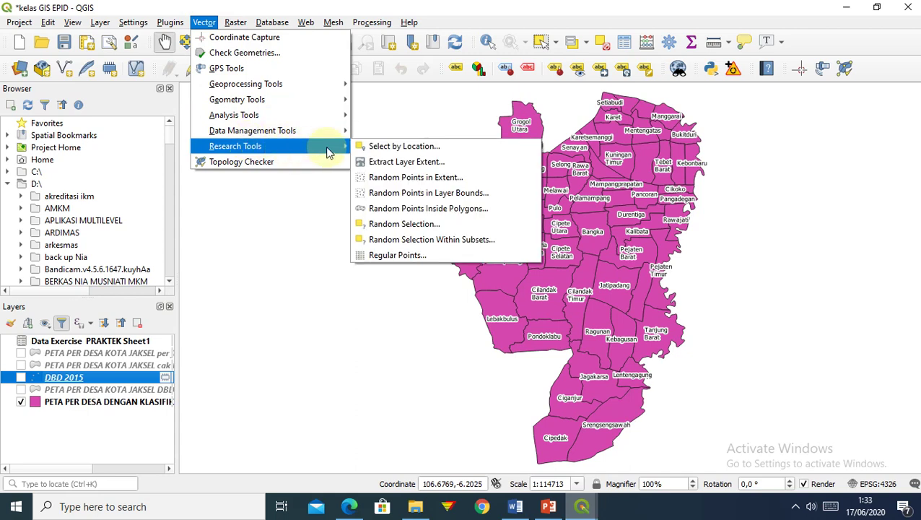
pyautogui.click(409, 211)
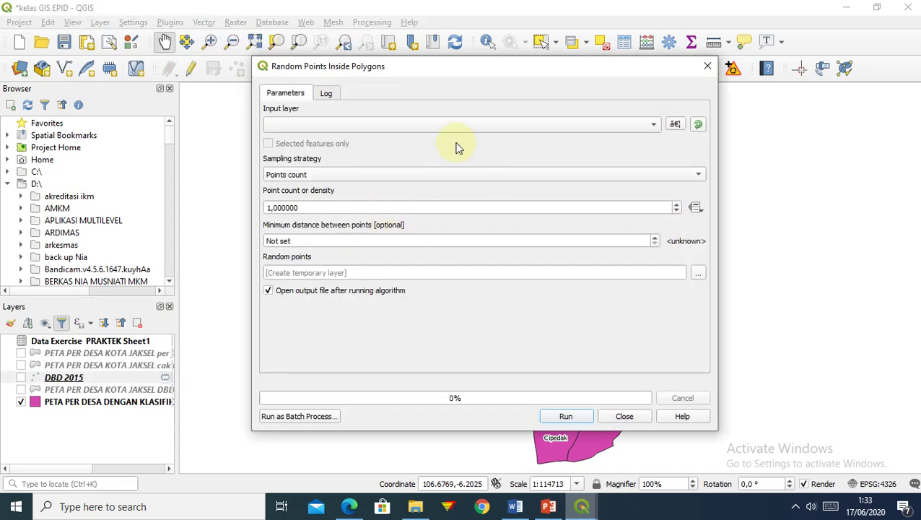
pyautogui.click(654, 127)
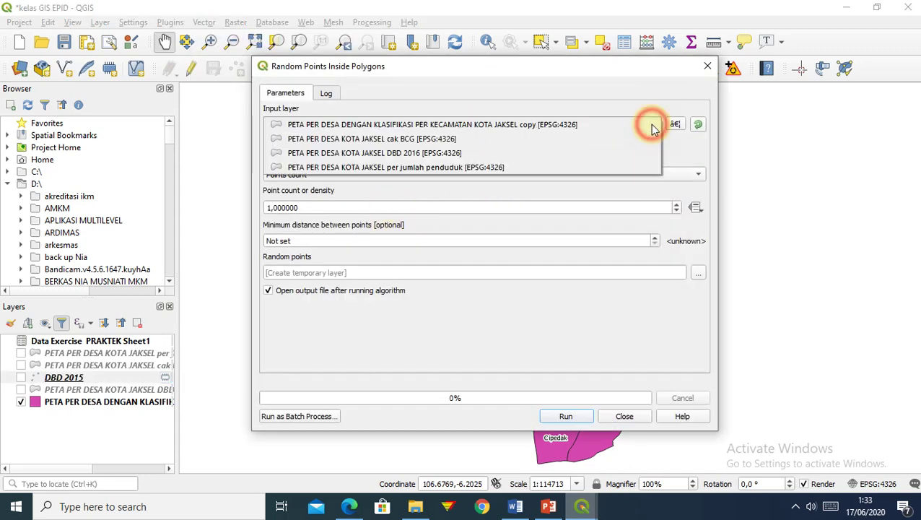
pyautogui.click(607, 127)
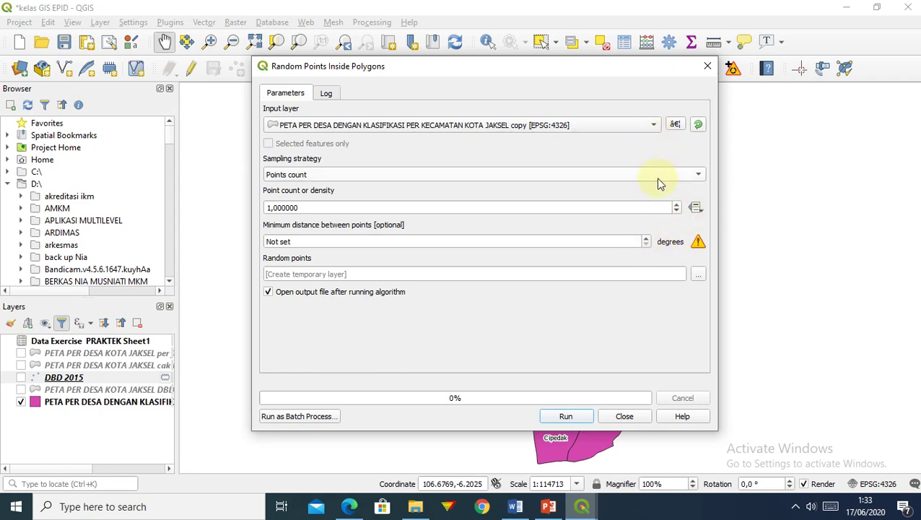
# Define the point count for the random points from the DBD 2016 attribute field
pyautogui.click(677, 206)
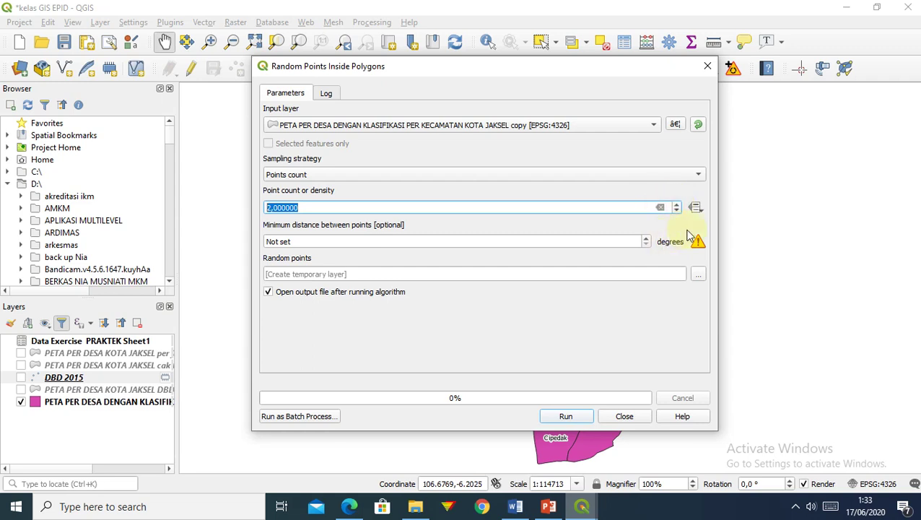
pyautogui.click(699, 209)
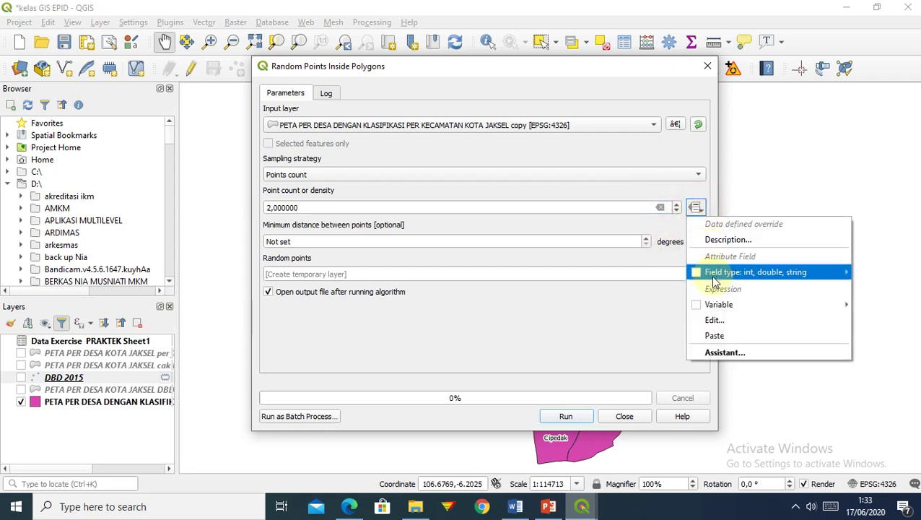
pyautogui.moveTo(713, 280)
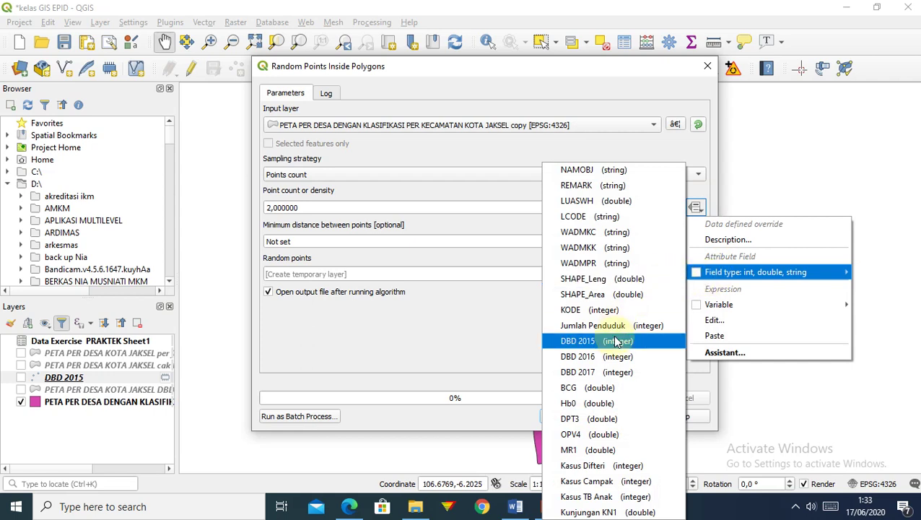
pyautogui.click(605, 356)
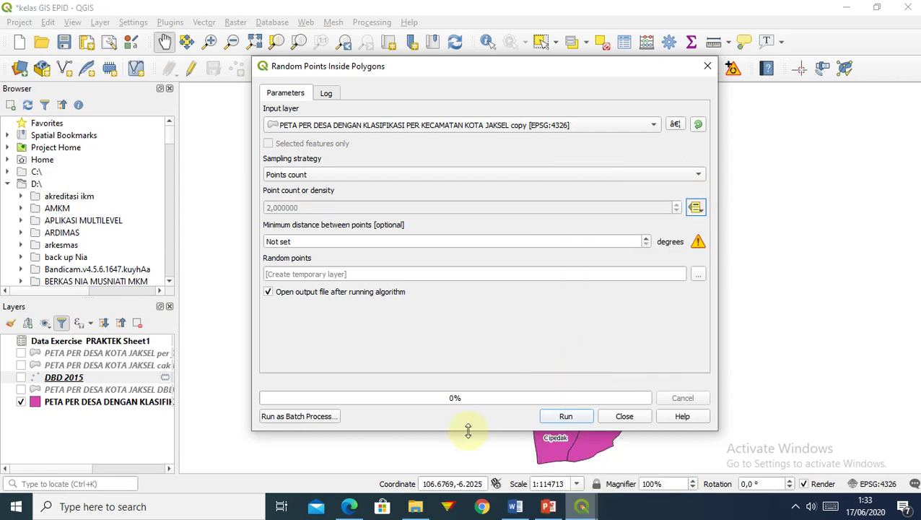
# Generate the random points from the DBD 2016 field and rename the resulting point layer as DBD 2016
pyautogui.click(548, 419)
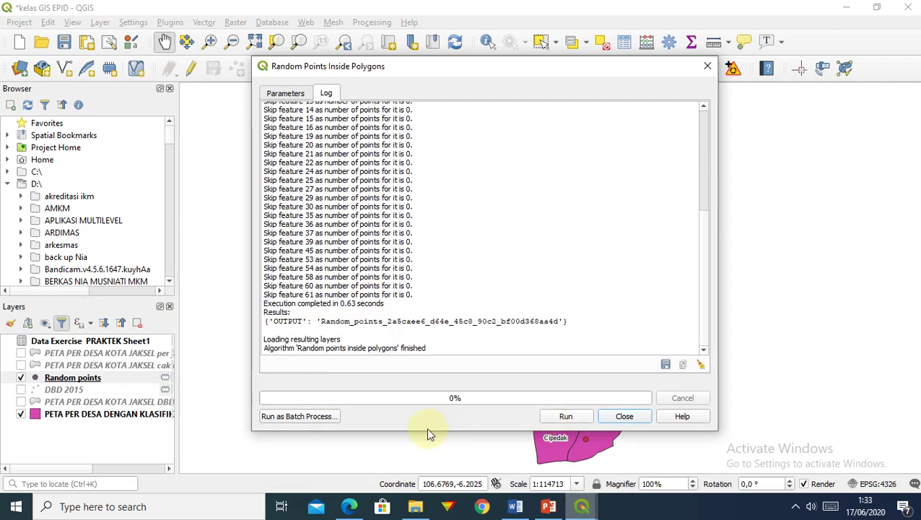
pyautogui.click(625, 419)
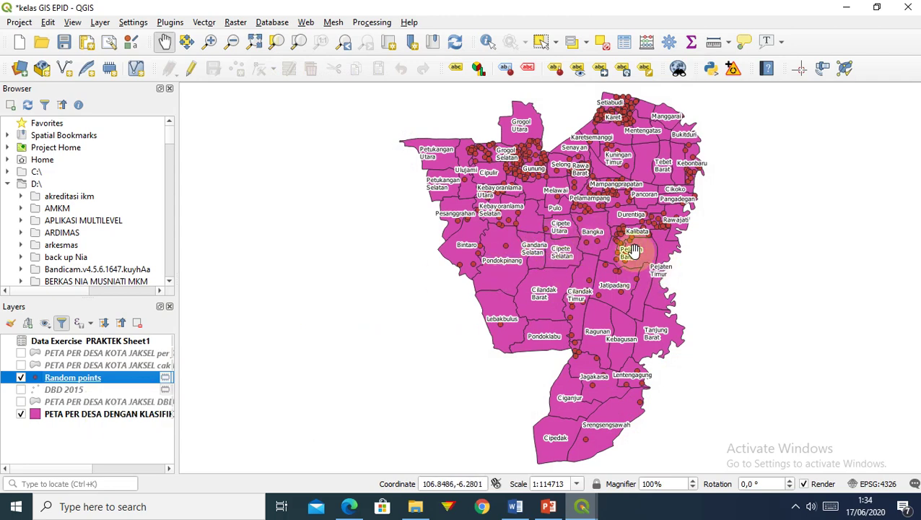
pyautogui.rightClick(52, 378)
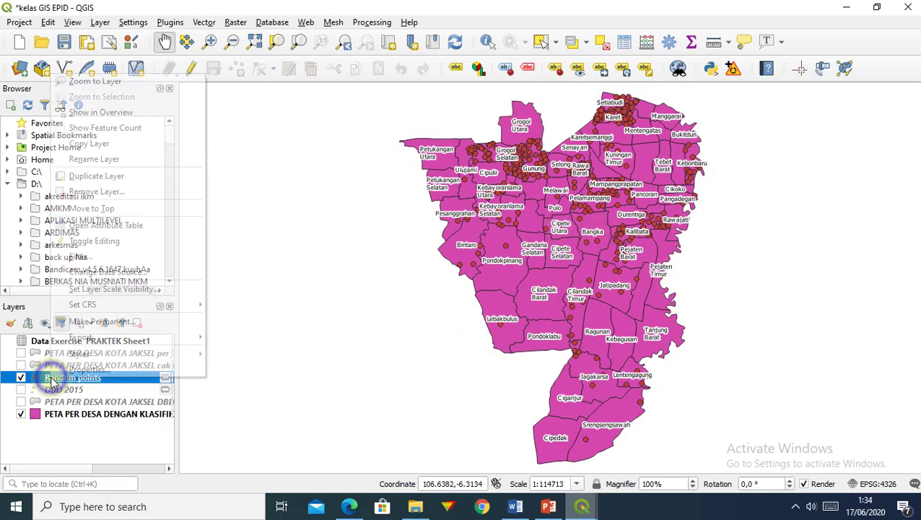
pyautogui.click(84, 161)
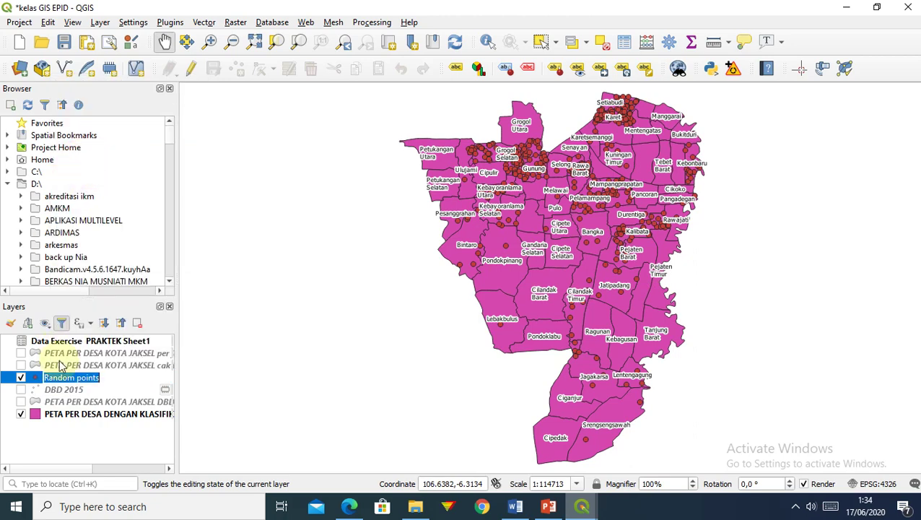
pyautogui.write('DBD 2016')
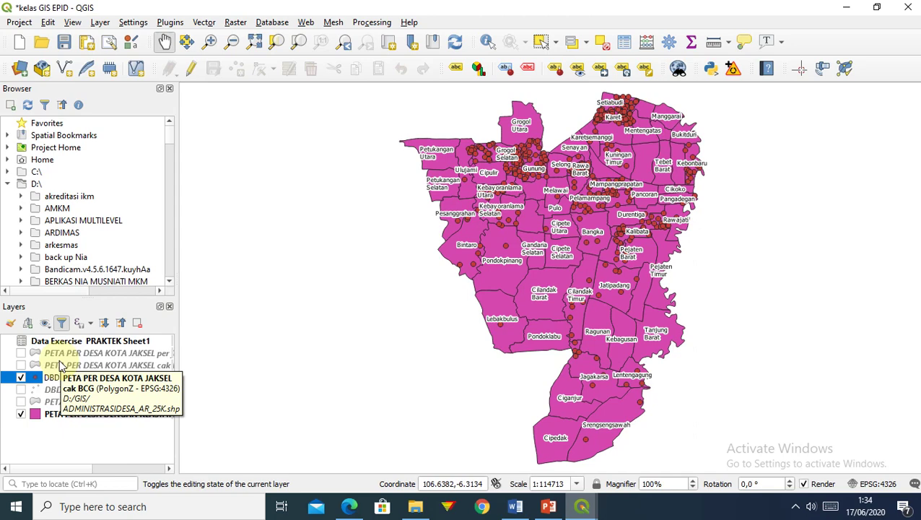
# Hide the DBD 2016 point layer, leaving only the PETA PER DESA DENGAN KLASIFIKASI village polygons displayed
pyautogui.click(20, 415)
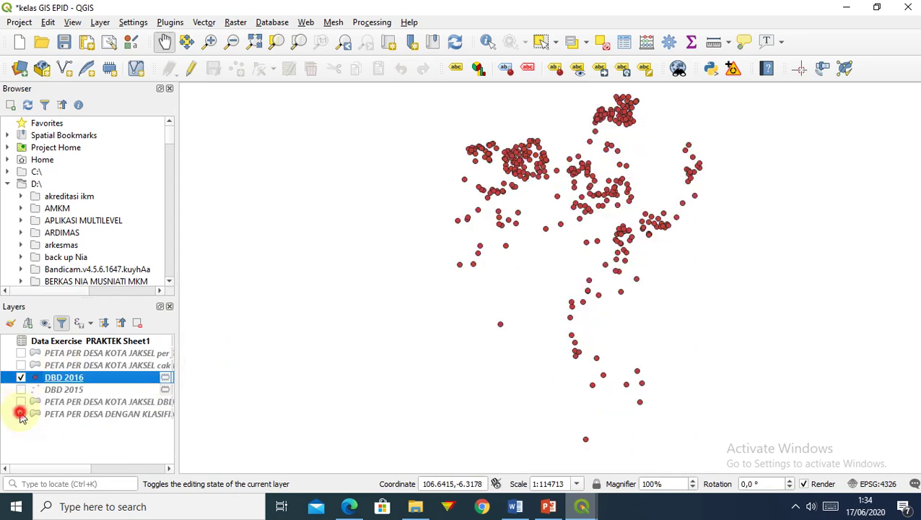
pyautogui.click(20, 414)
pyautogui.click(20, 378)
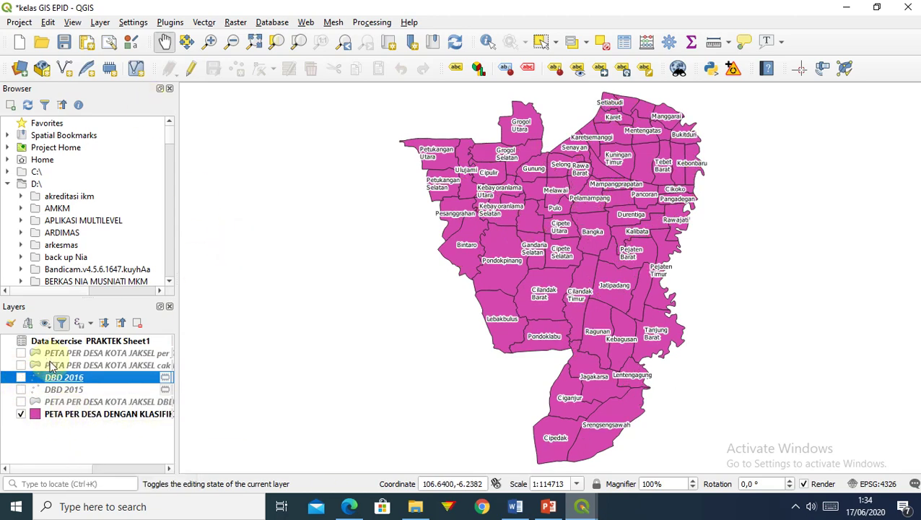
# Start Random Points Inside Polygons again with PETA PER DESA DENGAN KLASIFIKASI PER KECAMATAN KOTA JAKSEL copy as the input layer
pyautogui.doubleClick(61, 419)
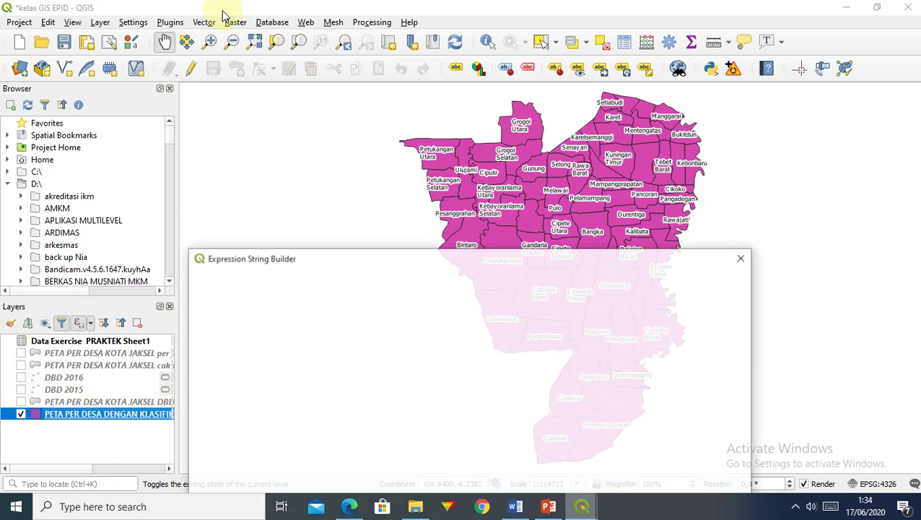
pyautogui.click(743, 257)
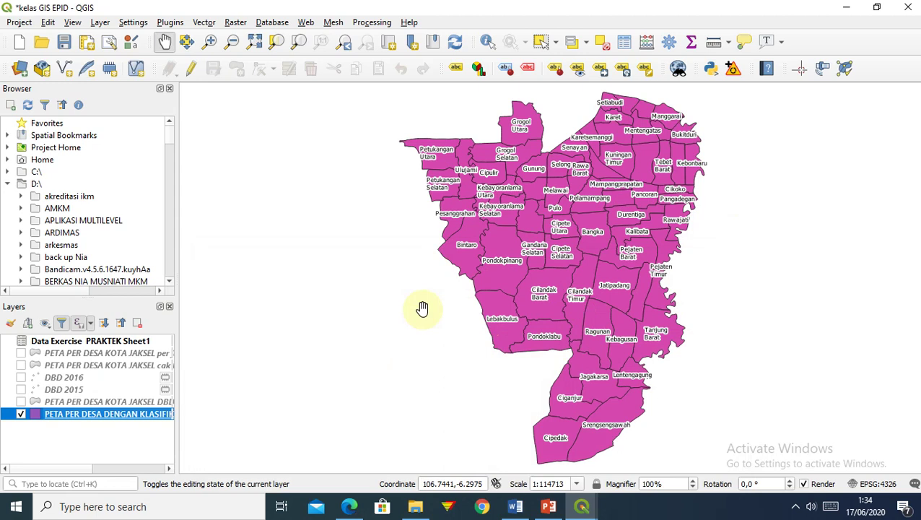
pyautogui.click(205, 23)
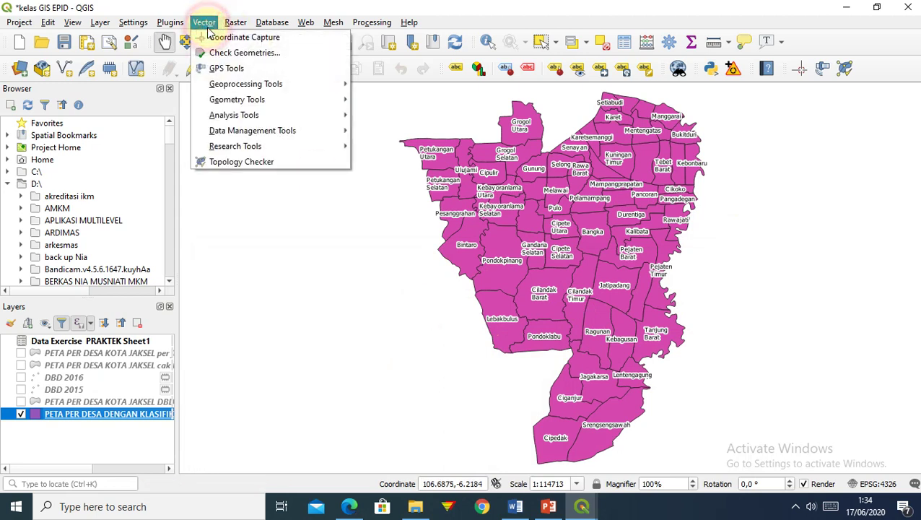
pyautogui.moveTo(236, 152)
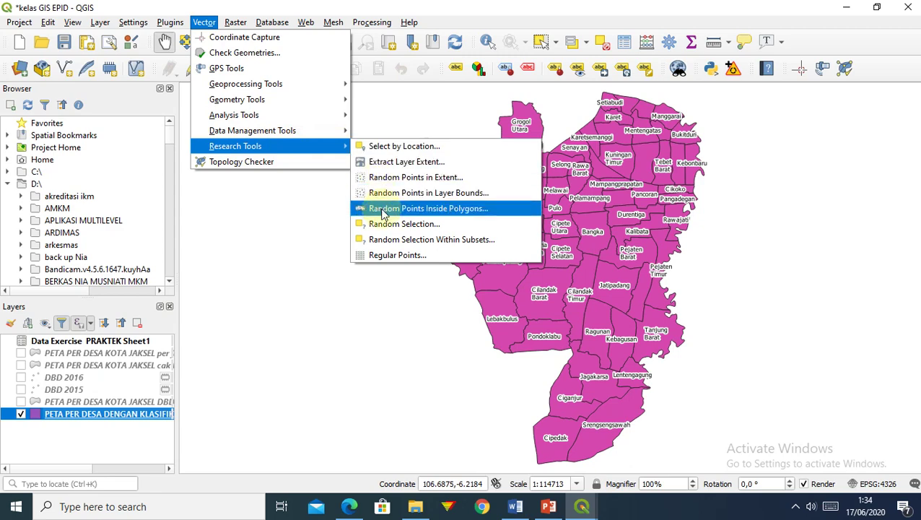
pyautogui.click(514, 210)
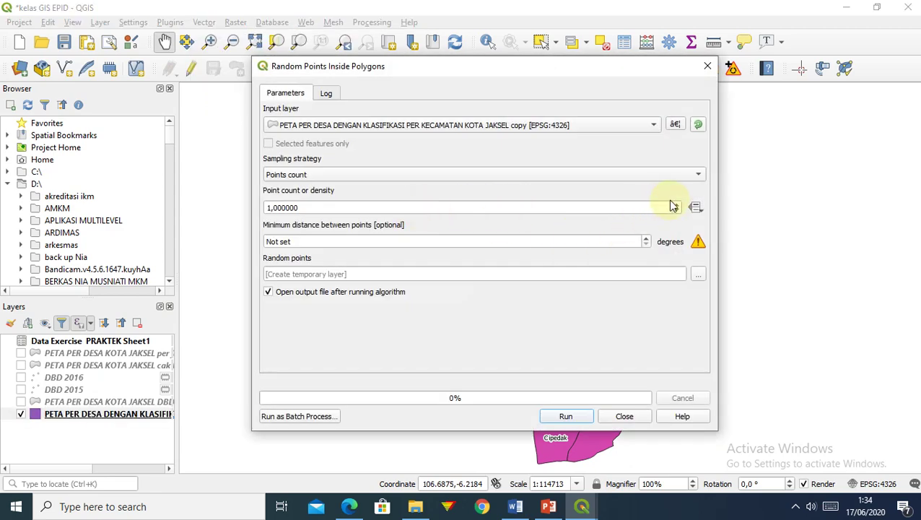
# Define the point count from the DBD 2017 attribute field and generate the random points as a temporary layer
pyautogui.click(677, 205)
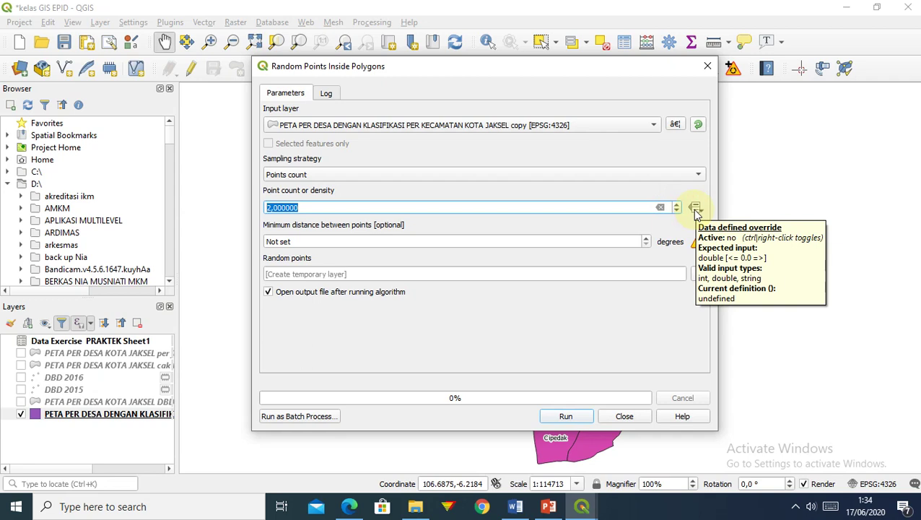
pyautogui.click(695, 209)
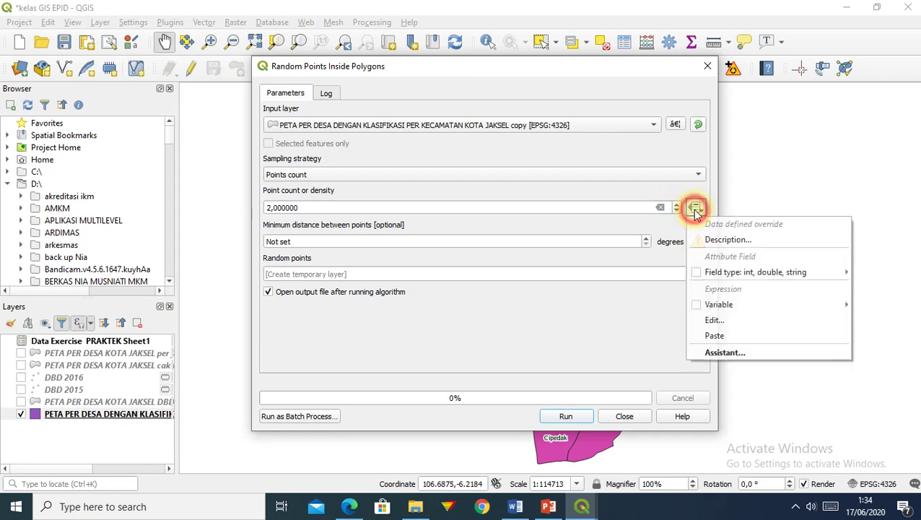
pyautogui.moveTo(711, 274)
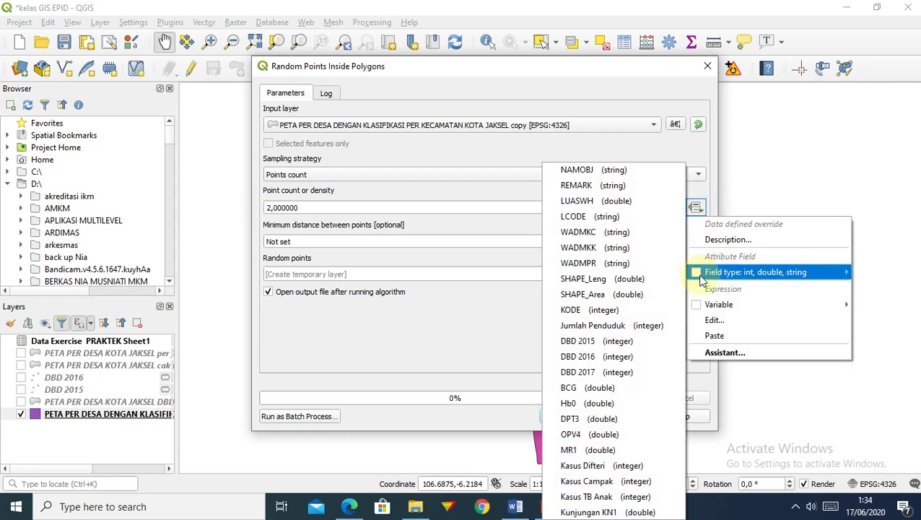
pyautogui.click(625, 372)
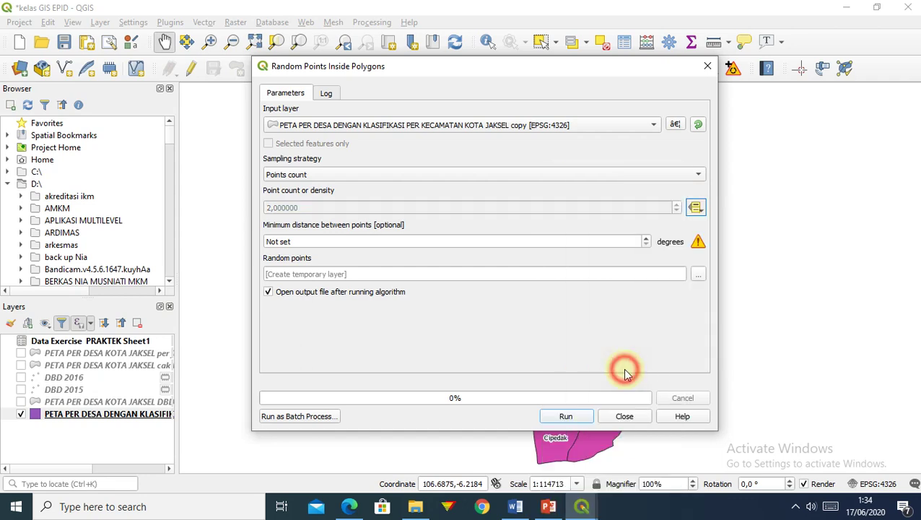
pyautogui.click(565, 417)
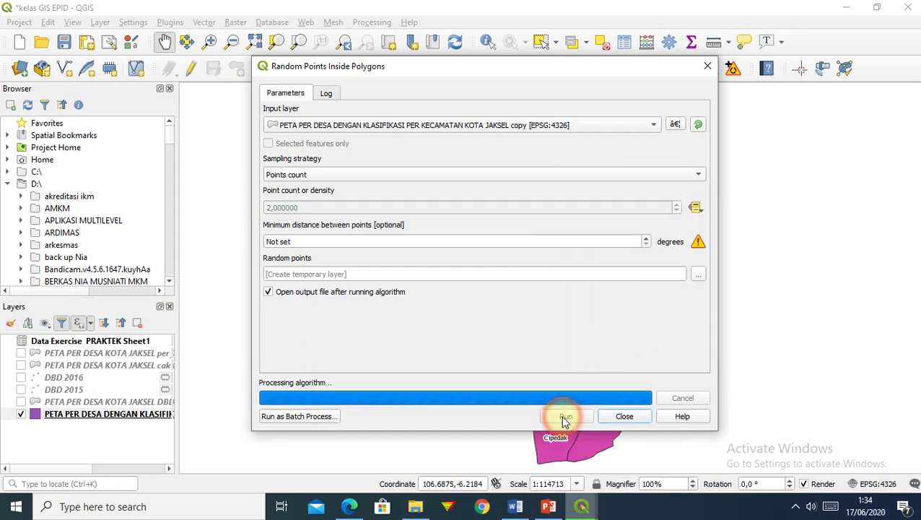
pyautogui.click(625, 416)
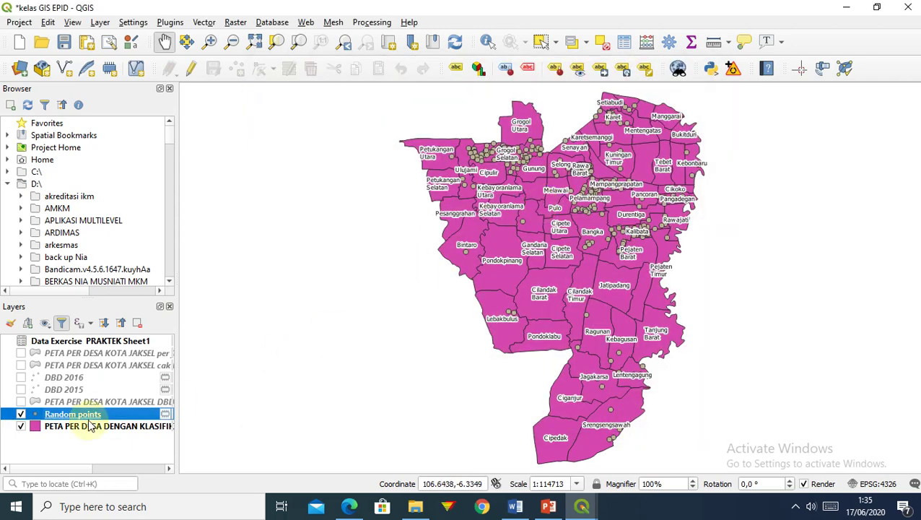
# Change the marker color of the Random points layer to a muted green in its symbology
pyautogui.rightClick(58, 415)
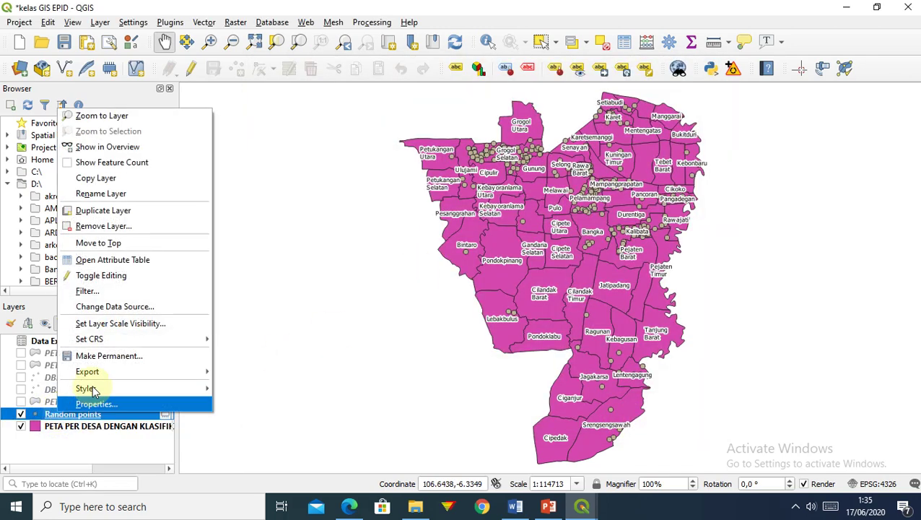
pyautogui.click(110, 404)
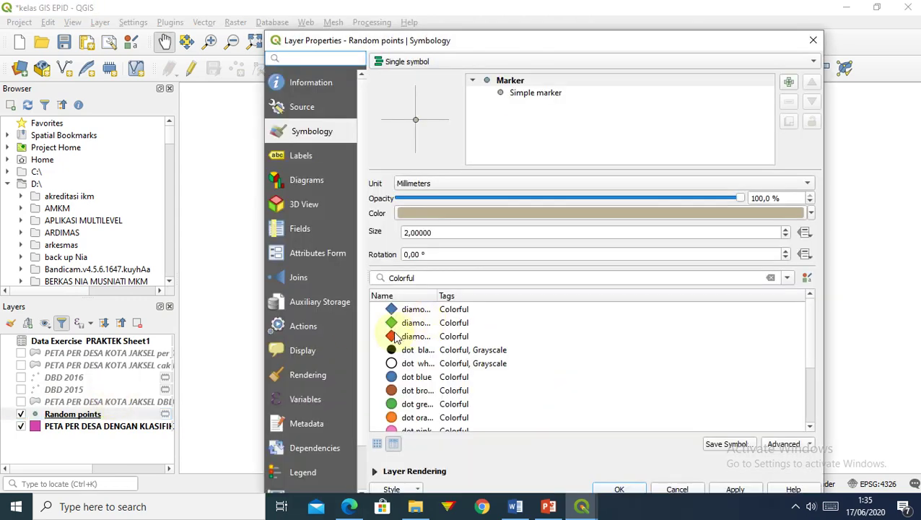
pyautogui.click(518, 85)
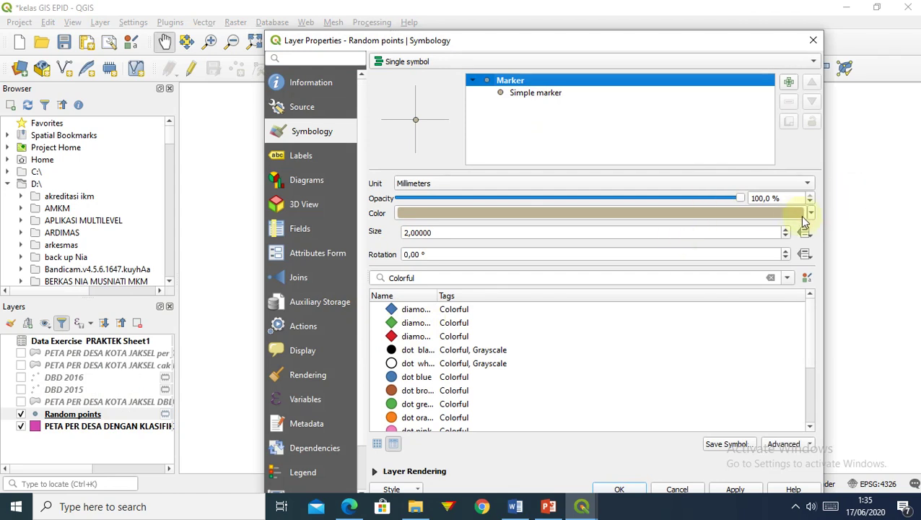
pyautogui.click(811, 215)
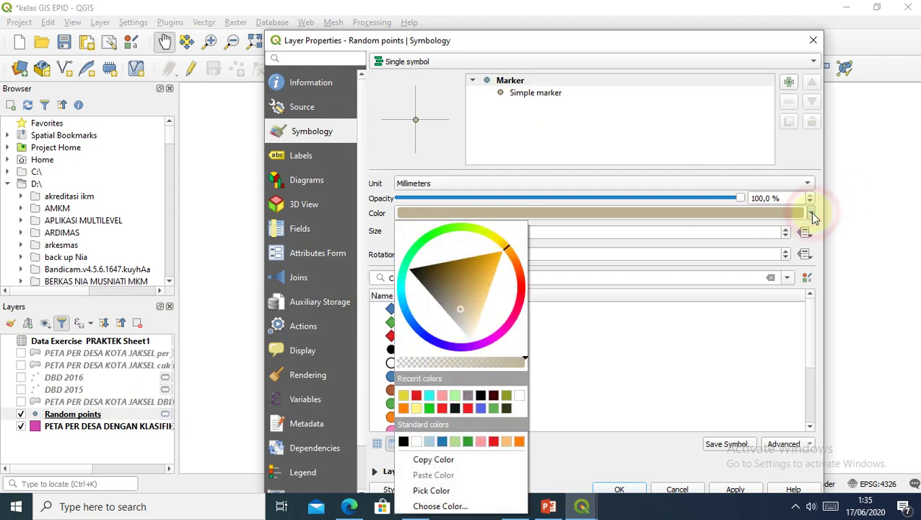
pyautogui.click(447, 230)
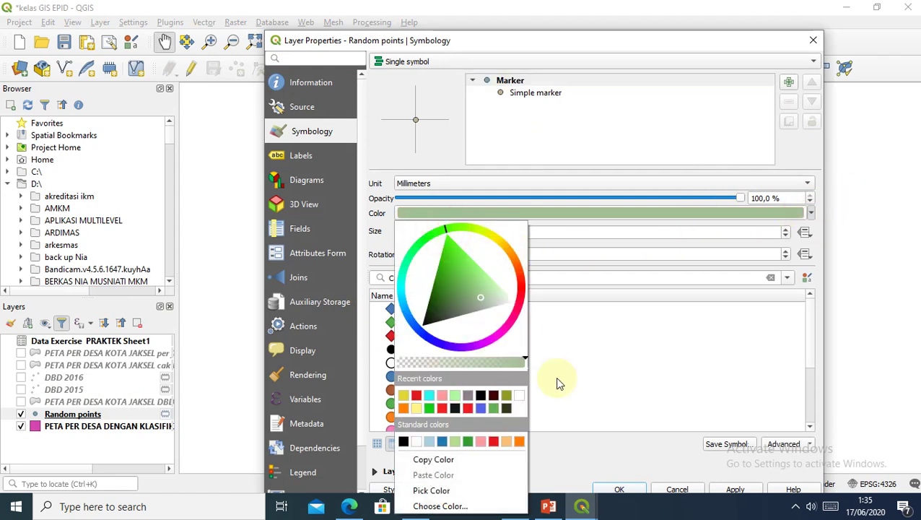
pyautogui.click(623, 490)
pyautogui.click(623, 490)
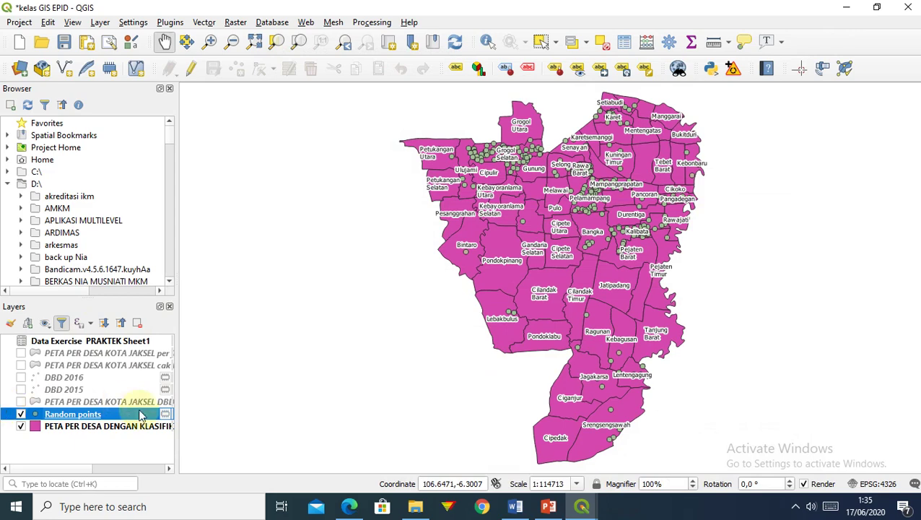
# Rename the green Random points layer as DBD 2017 and show the full map extent
pyautogui.click(58, 414)
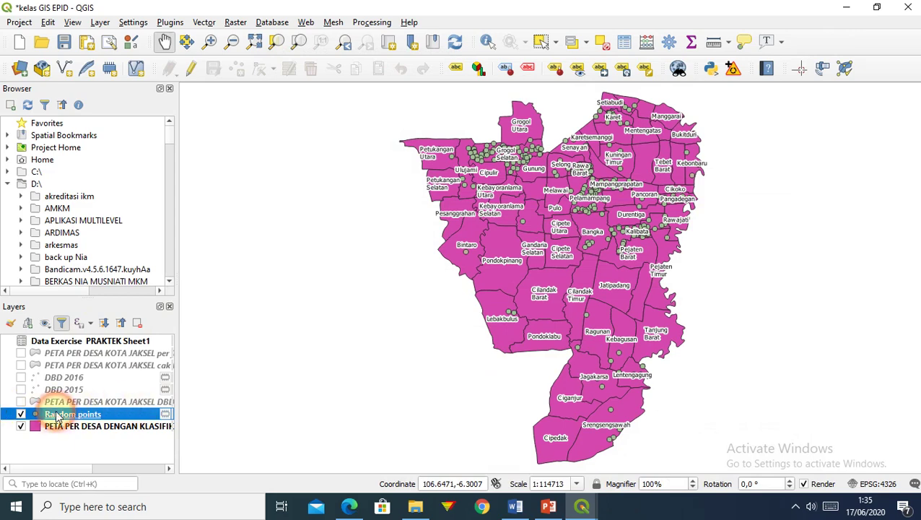
pyautogui.rightClick(58, 416)
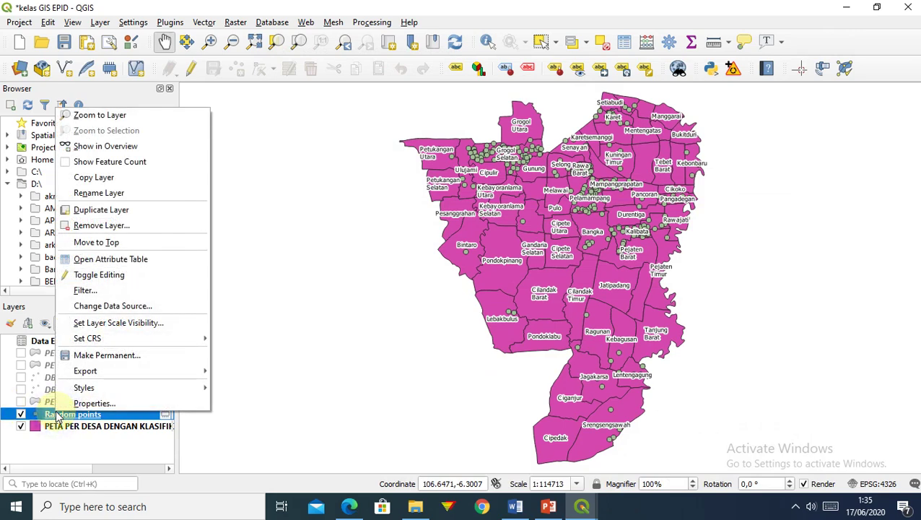
pyautogui.click(103, 201)
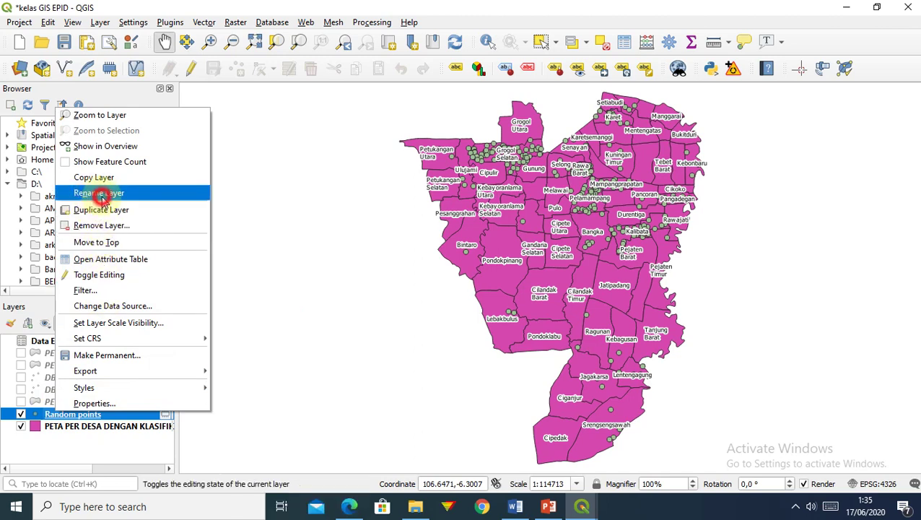
pyautogui.write('DBD 2')
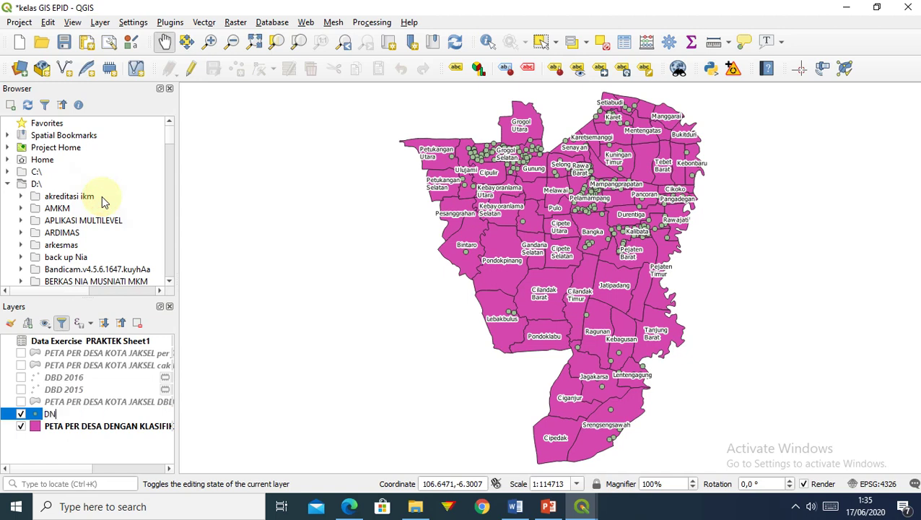
pyautogui.press('BackSpace')
pyautogui.press('BackSpace')
pyautogui.press('BackSpace')
pyautogui.press('BackSpace')
pyautogui.write('BD 2017')
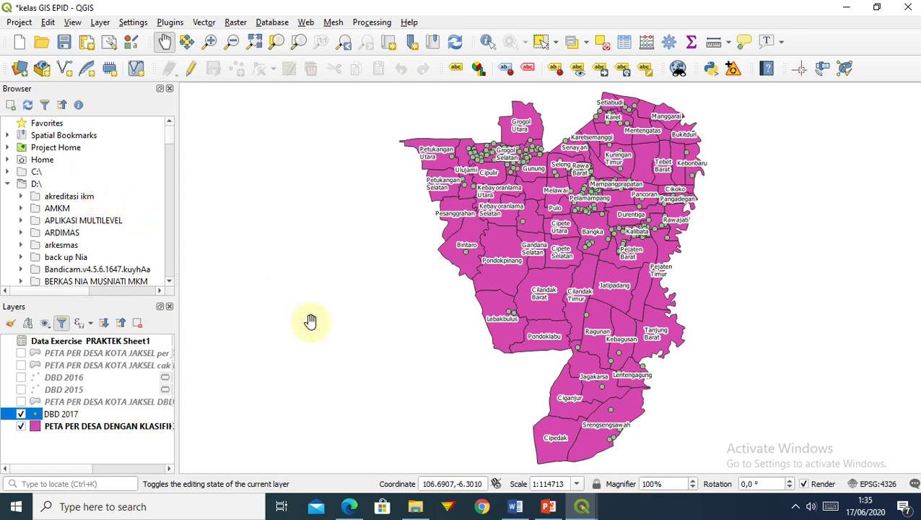
pyautogui.click(309, 320)
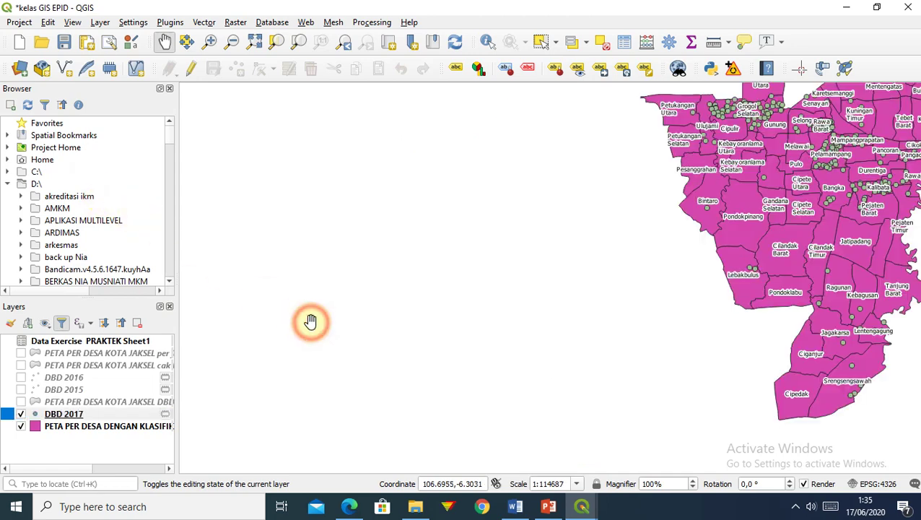
pyautogui.click(255, 42)
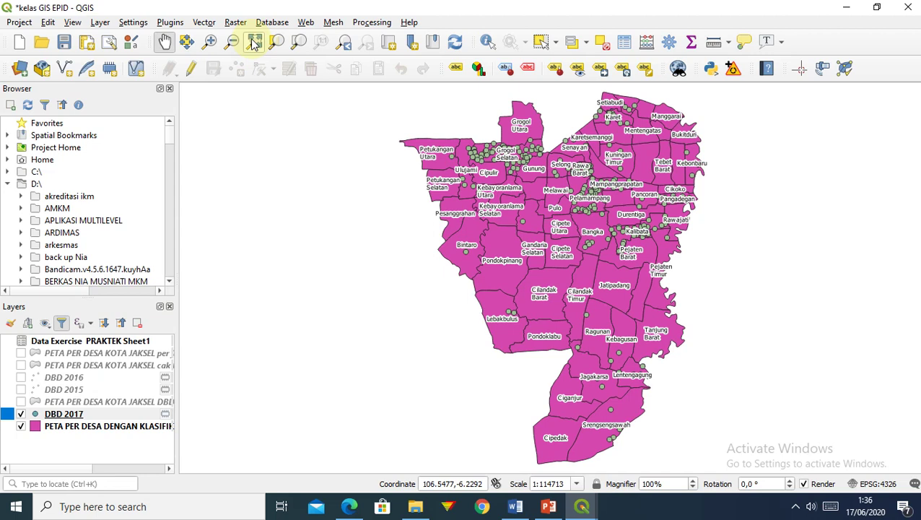
# Rename the first PETA PER DESA KOTA JAKSEL polygon layer, just below the Data Exercise table, as JUMLAH PENDUDUK
pyautogui.click(71, 353)
pyautogui.rightClick(71, 354)
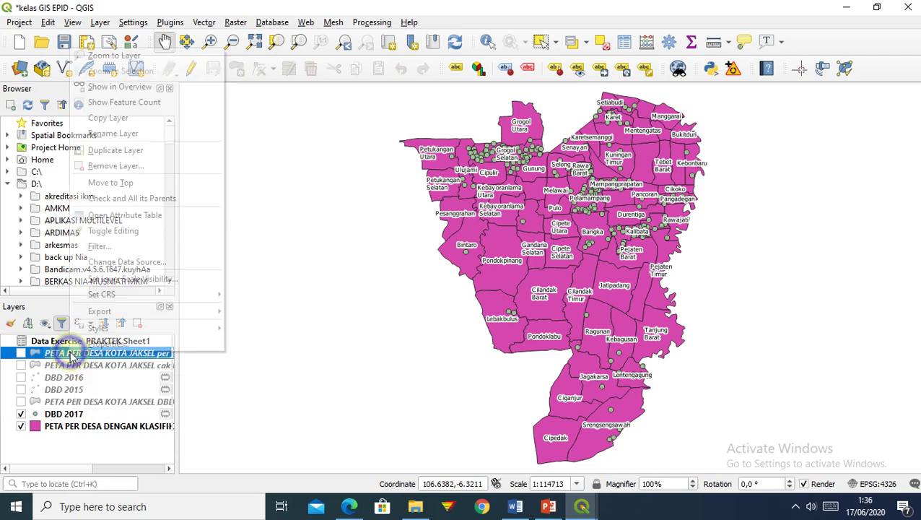
pyautogui.click(110, 134)
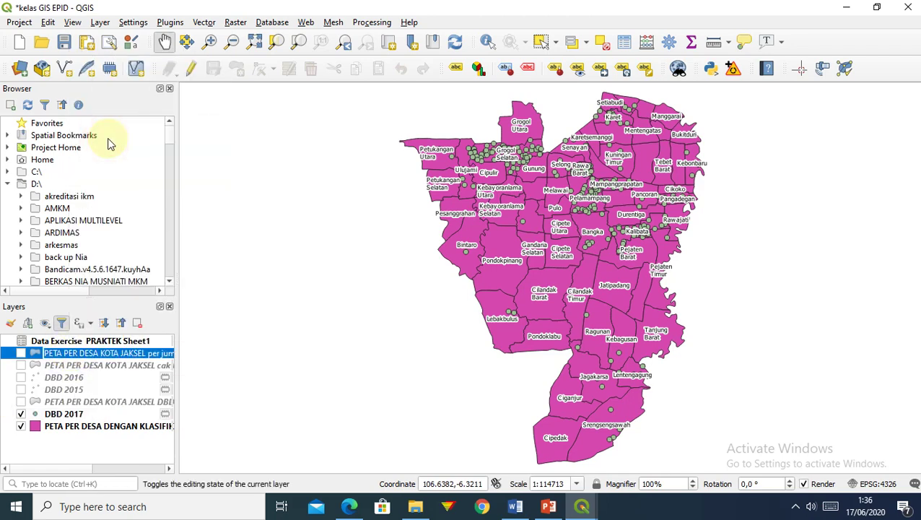
pyautogui.write('JUMLAH ')
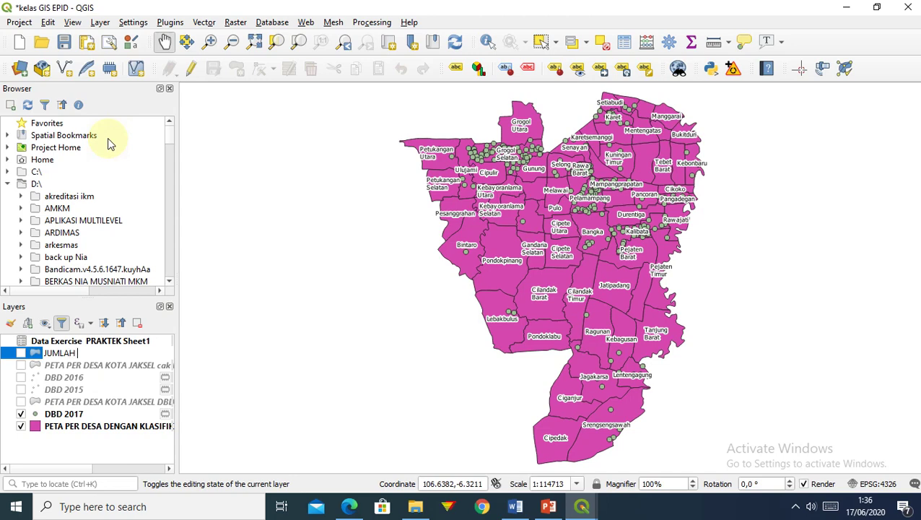
pyautogui.write('PENDUDUK')
pyautogui.click(255, 303)
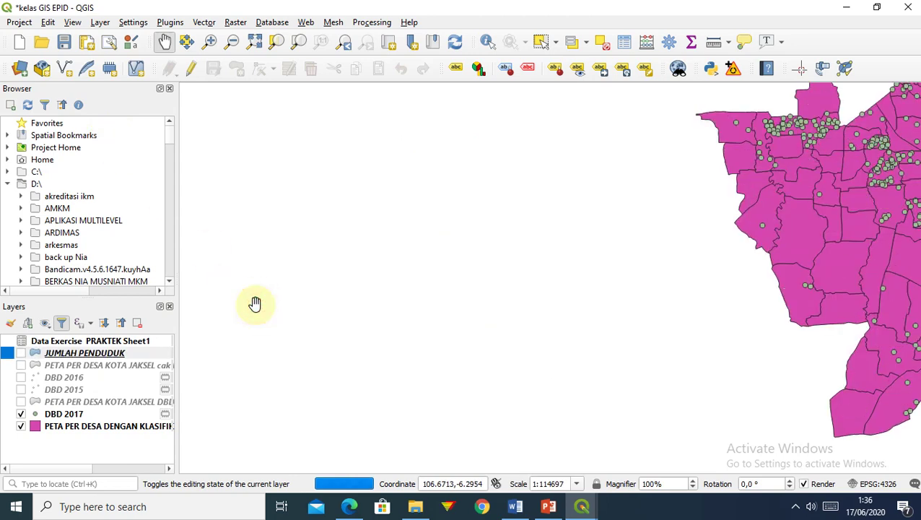
# Hide the DBD 2017 points and the magenta PETA PER DESA DENGAN KLASIFI polygons, and preview the DBD 2016 points on their own
pyautogui.click(253, 40)
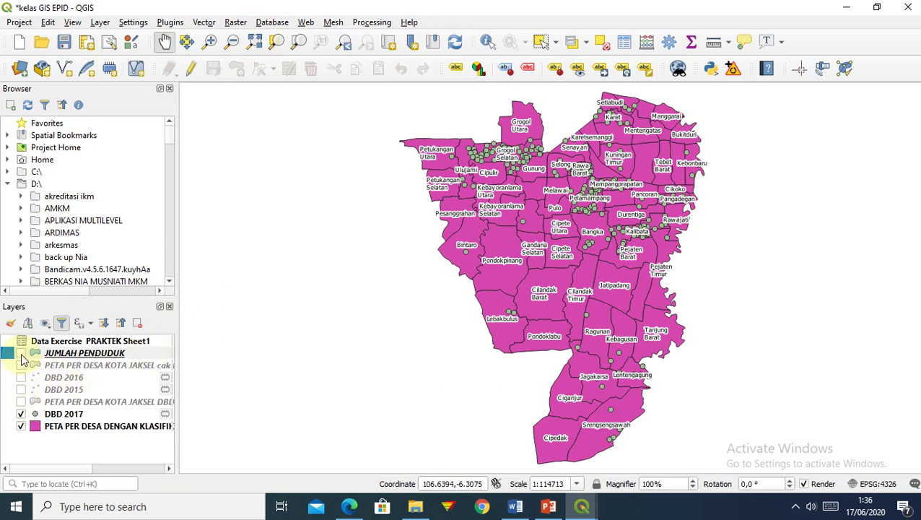
pyautogui.click(20, 415)
pyautogui.click(21, 426)
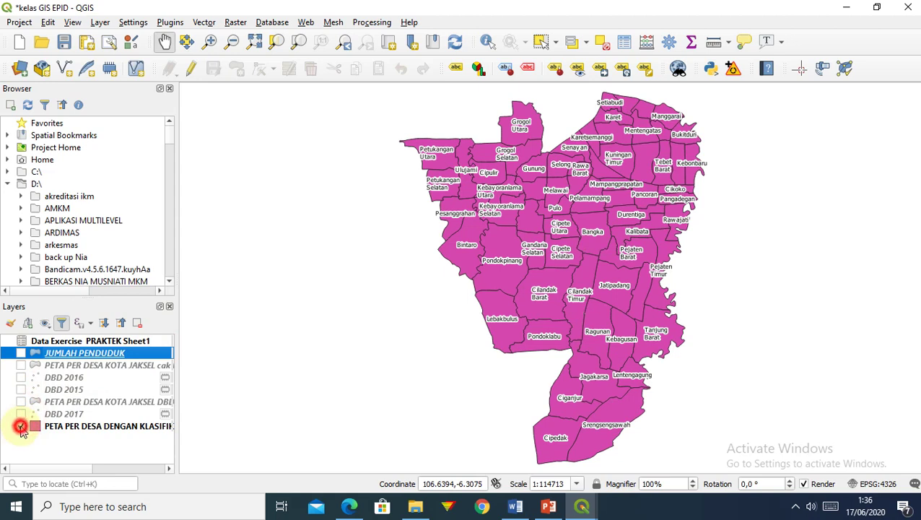
pyautogui.click(21, 377)
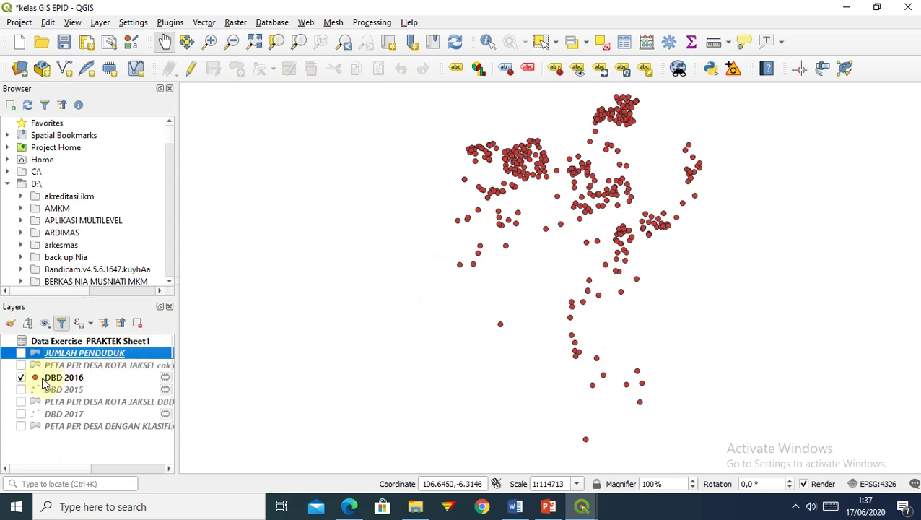
pyautogui.click(20, 381)
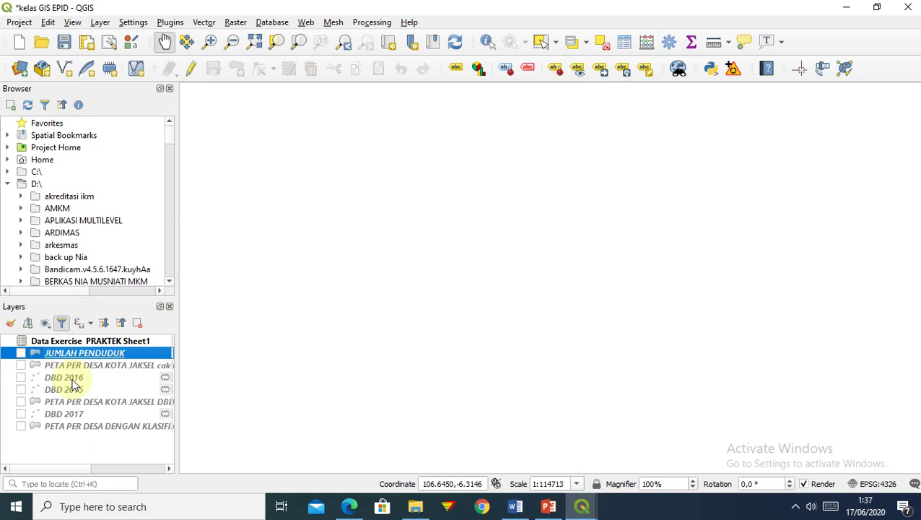
# Turn on the visibility of all seven map layers, from JUMLAH PENDUDUK down to PETA PER DESA DENGAN KLASIFI
pyautogui.click(21, 353)
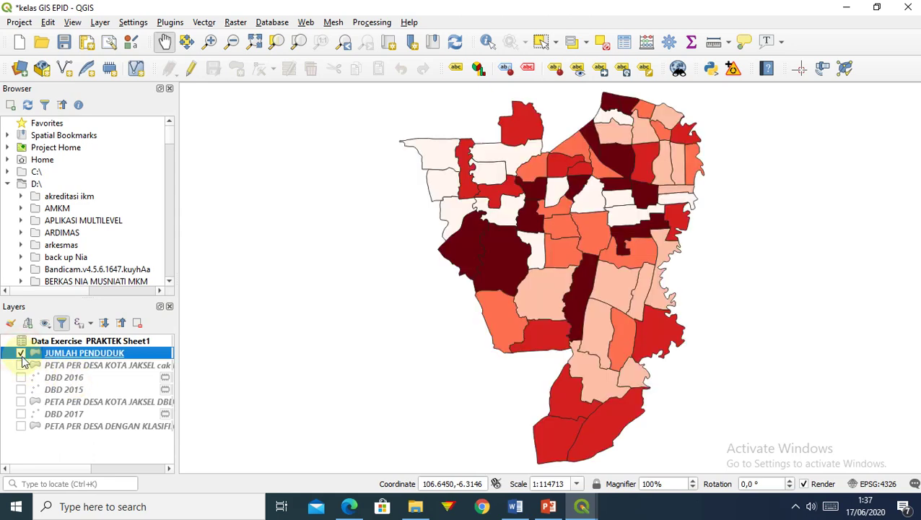
pyautogui.click(21, 366)
pyautogui.click(21, 377)
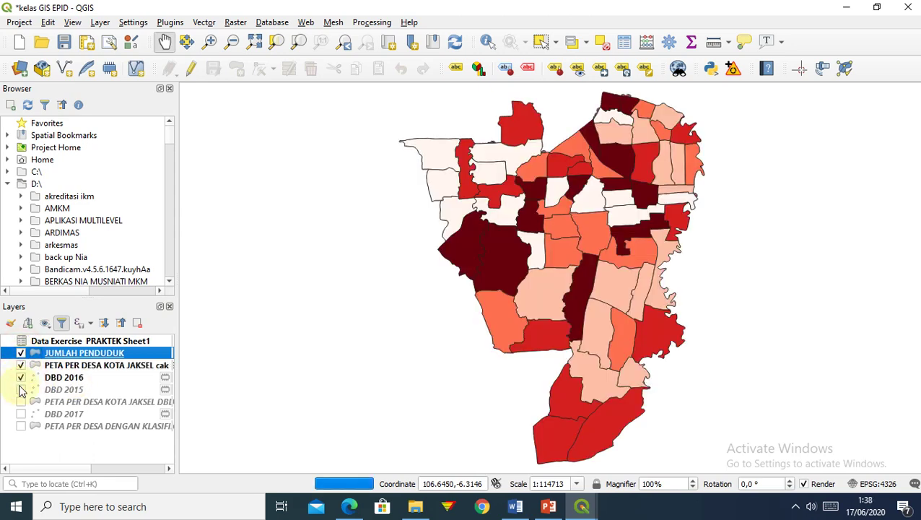
pyautogui.click(21, 389)
pyautogui.click(21, 401)
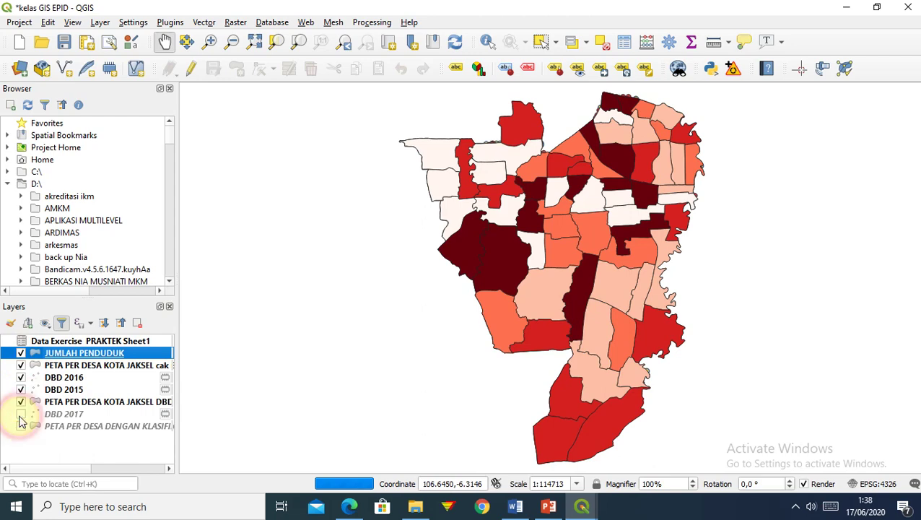
pyautogui.click(21, 414)
pyautogui.click(21, 426)
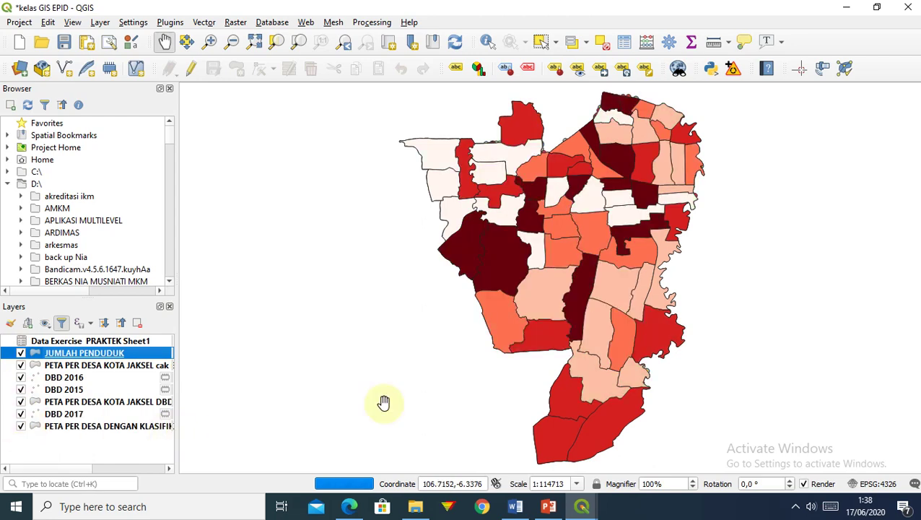
# Collapse the legends of the JUMLAH PENDUDUK layer and the two PETA PER DESA KOTA JAKSEL layers
pyautogui.click(8, 353)
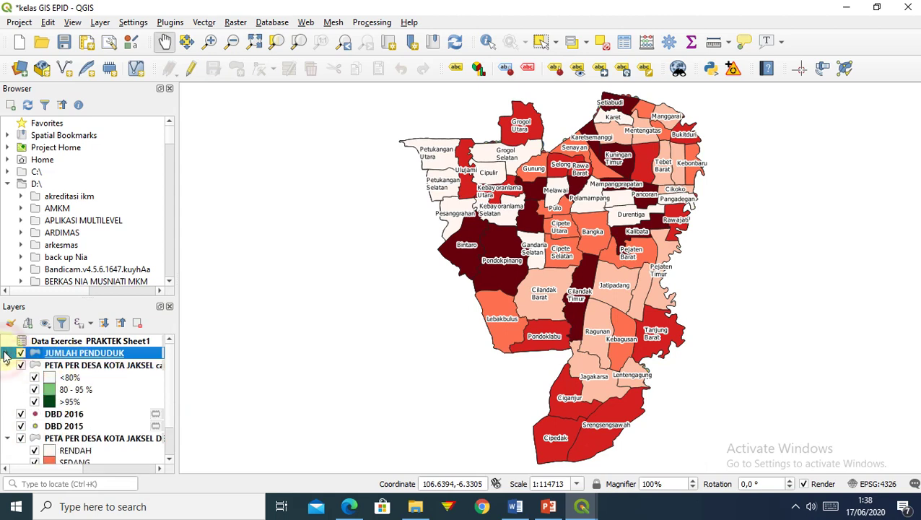
pyautogui.click(7, 366)
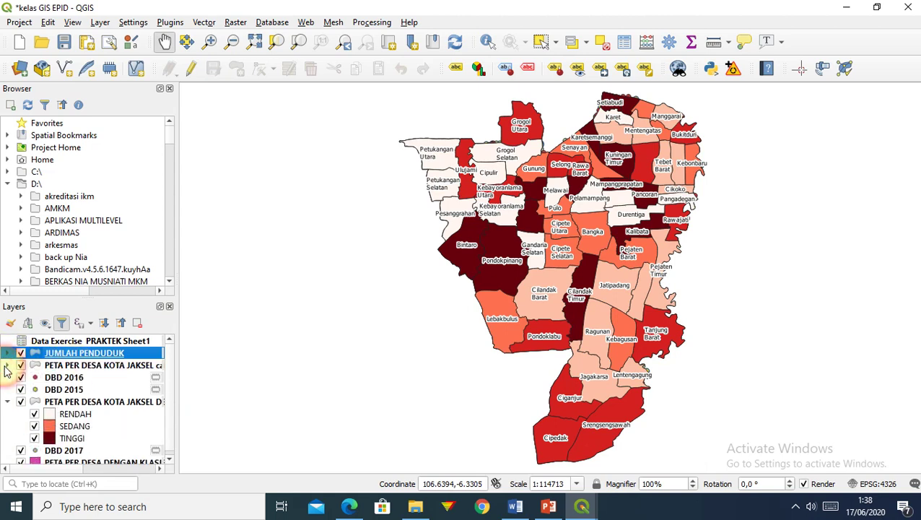
pyautogui.click(7, 401)
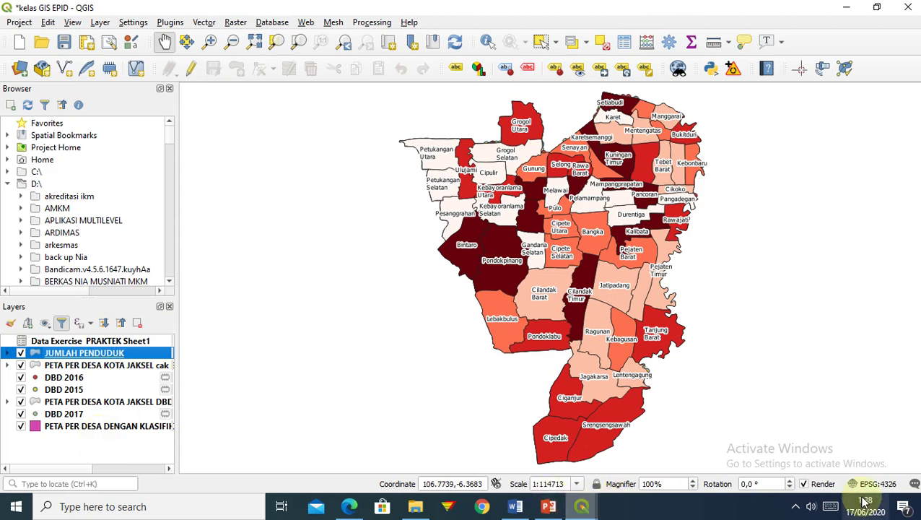
pyautogui.click(796, 508)
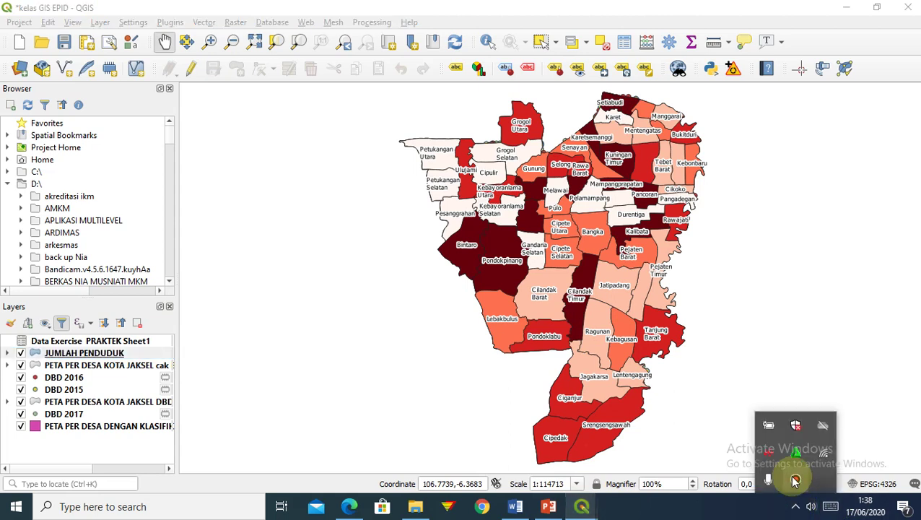
pyautogui.click(795, 479)
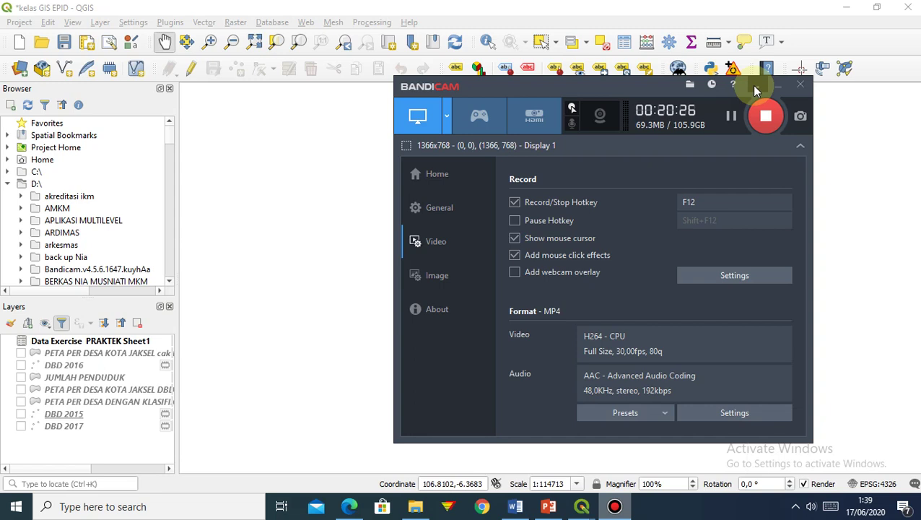
pyautogui.click(755, 88)
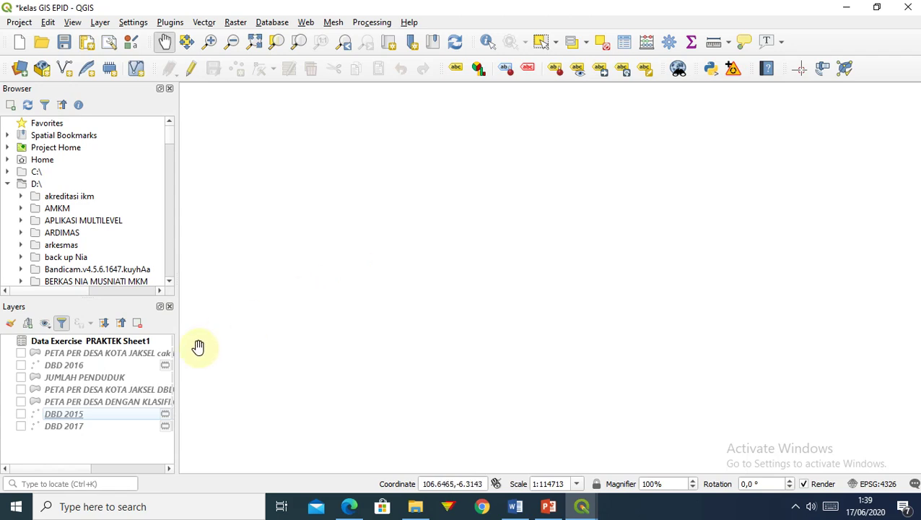
# Make the JUMLAH PENDUDUK polygons and the DBD 2016, DBD 2015 and DBD 2017 point layers visible
pyautogui.click(21, 378)
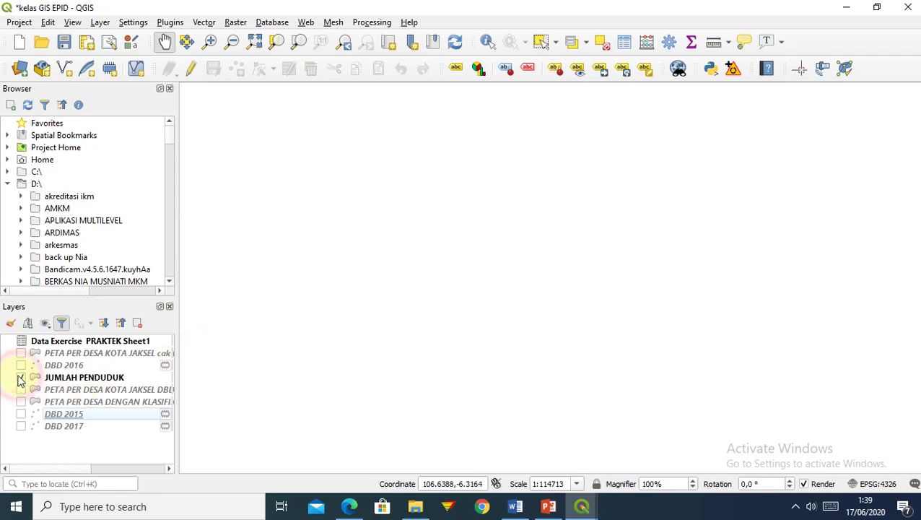
pyautogui.click(21, 364)
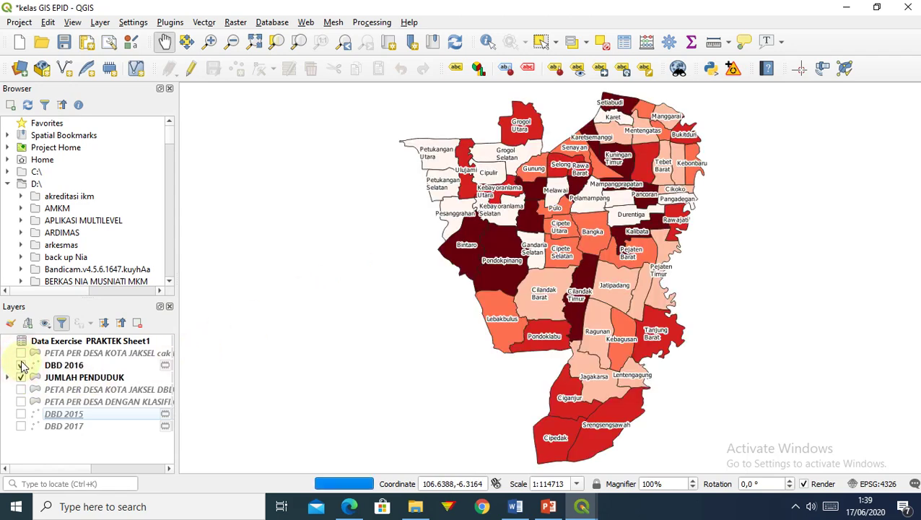
pyautogui.click(21, 414)
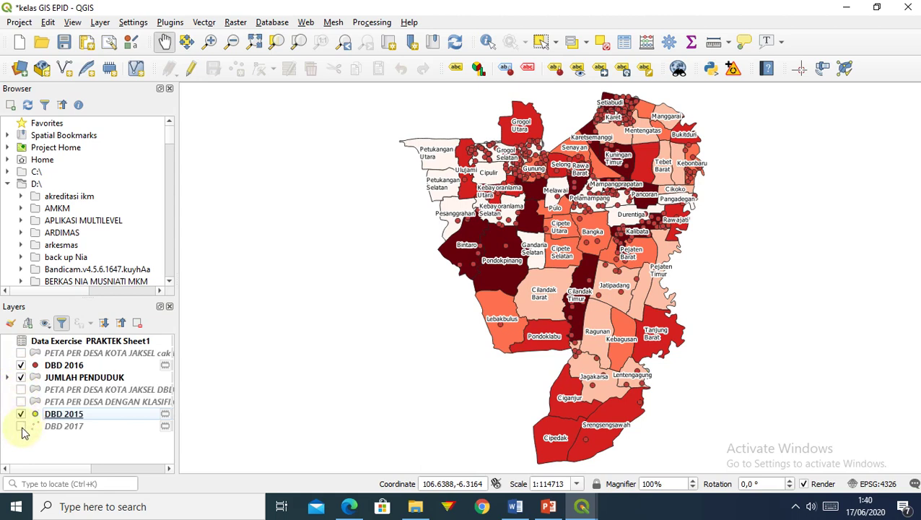
pyautogui.click(22, 426)
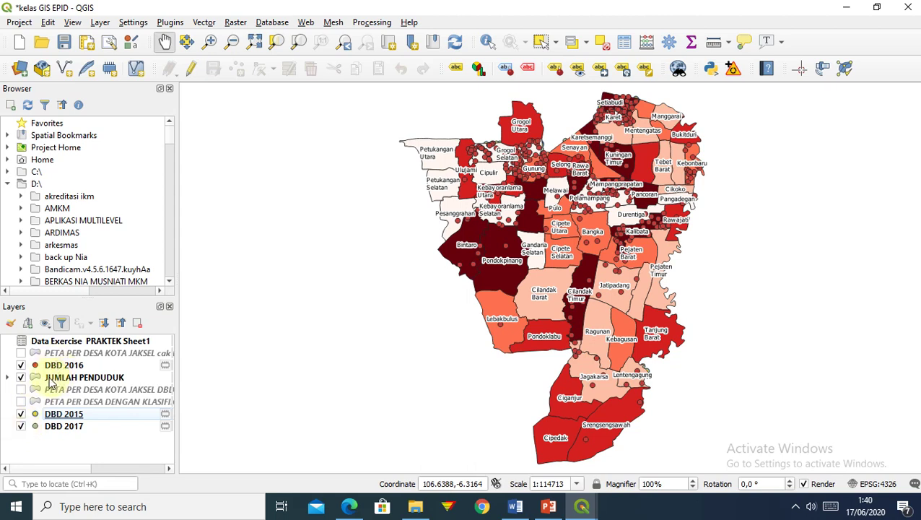
# Move JUMLAH PENDUDUK to the end of the layer order and place DBD 2016 directly above it
pyautogui.moveTo(51, 380); pyautogui.dragTo(57, 443)
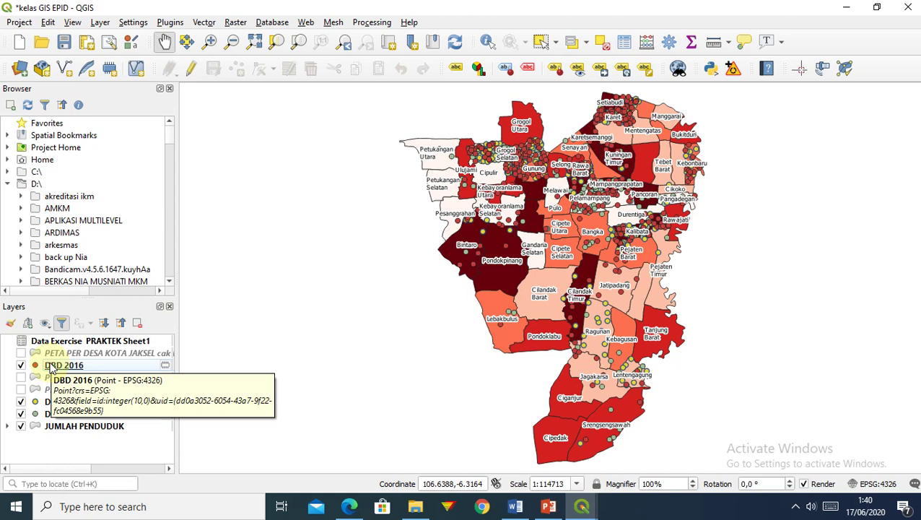
pyautogui.moveTo(49, 368); pyautogui.dragTo(58, 422)
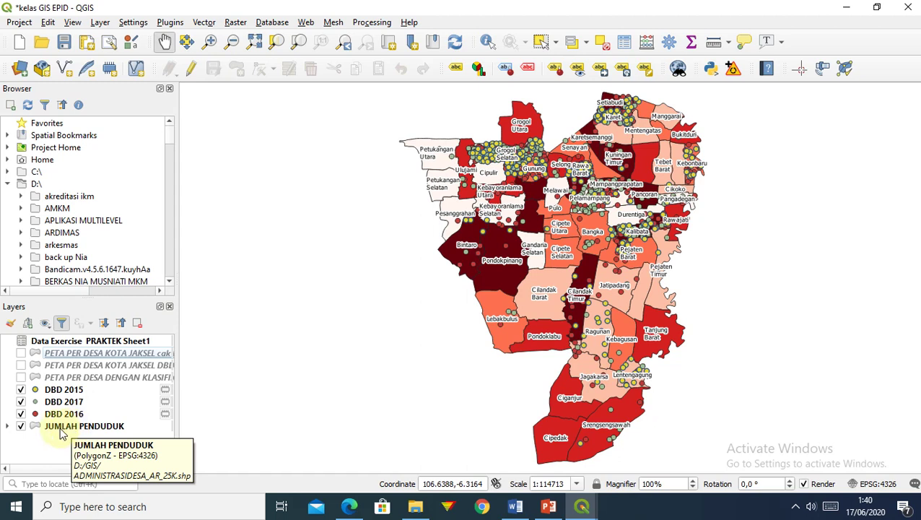
# Place JUMLAH PENDUDUK above the three DBD point layers, and return it beneath them
pyautogui.moveTo(73, 430); pyautogui.dragTo(50, 381)
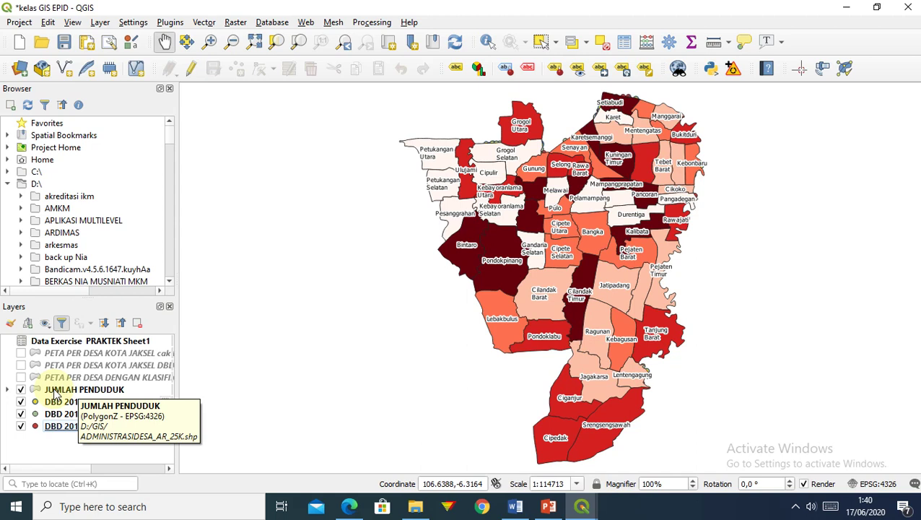
pyautogui.moveTo(55, 392); pyautogui.dragTo(56, 442)
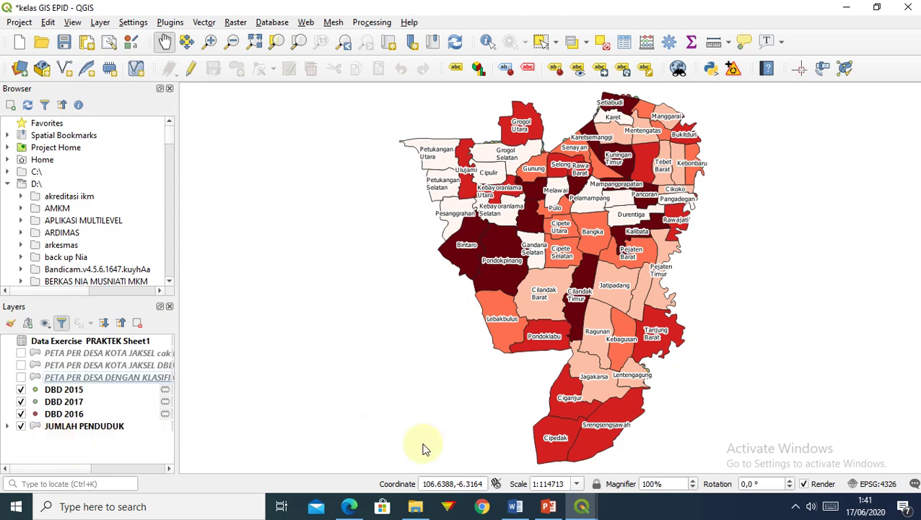
pyautogui.click(796, 507)
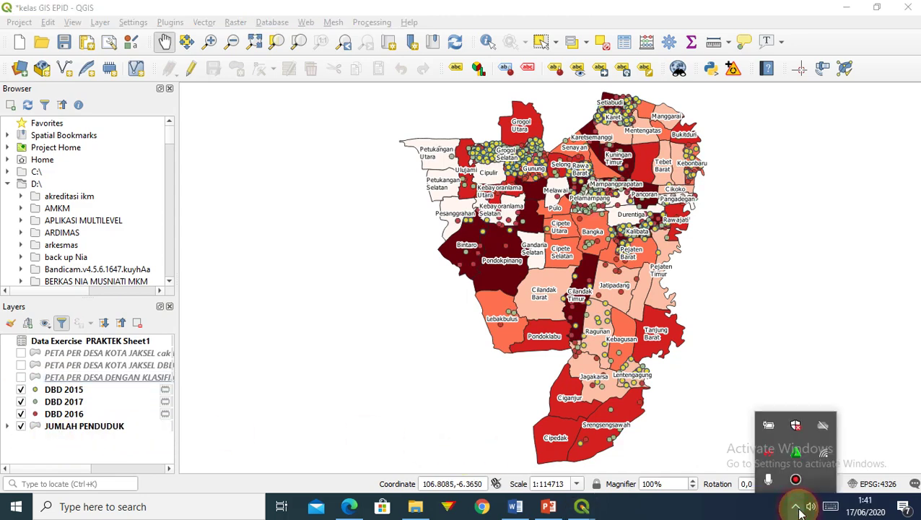
pyautogui.click(796, 479)
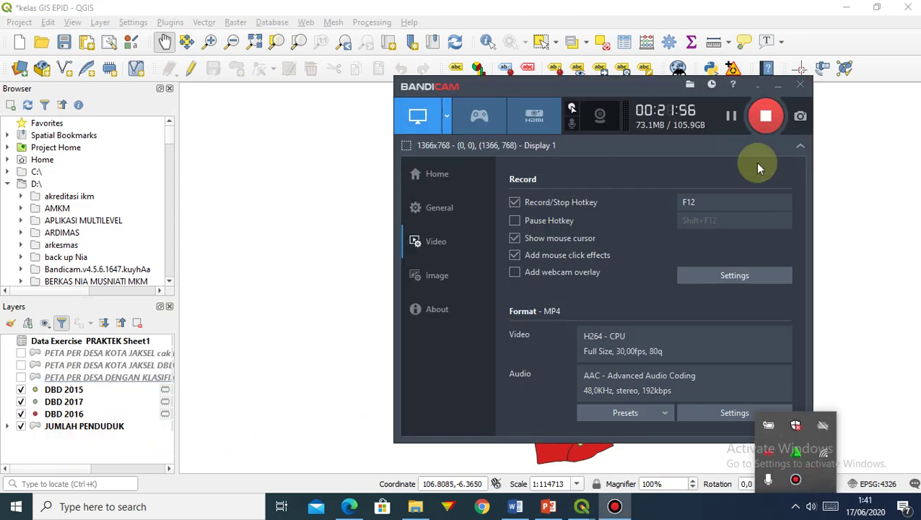
pyautogui.click(755, 87)
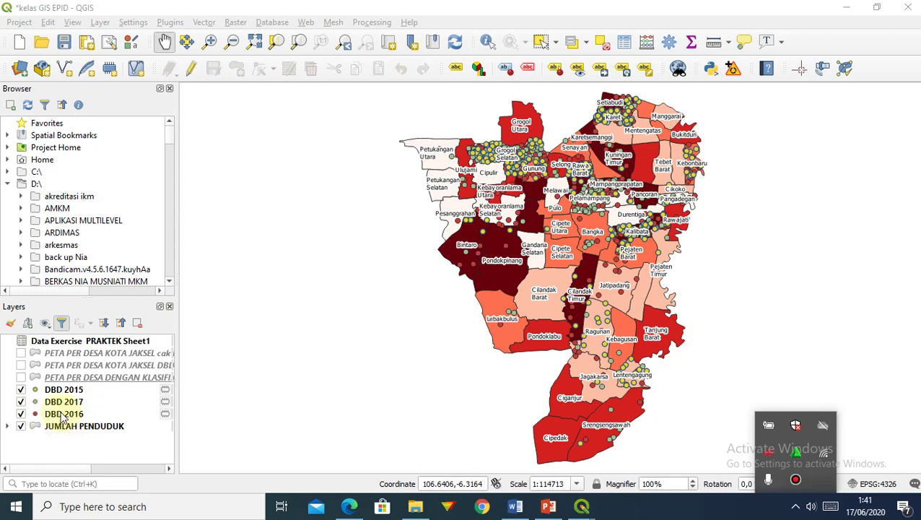
# Reorder the point layers chronologically by placing DBD 2016 between DBD 2015 and DBD 2017
pyautogui.moveTo(63, 416); pyautogui.dragTo(57, 398)
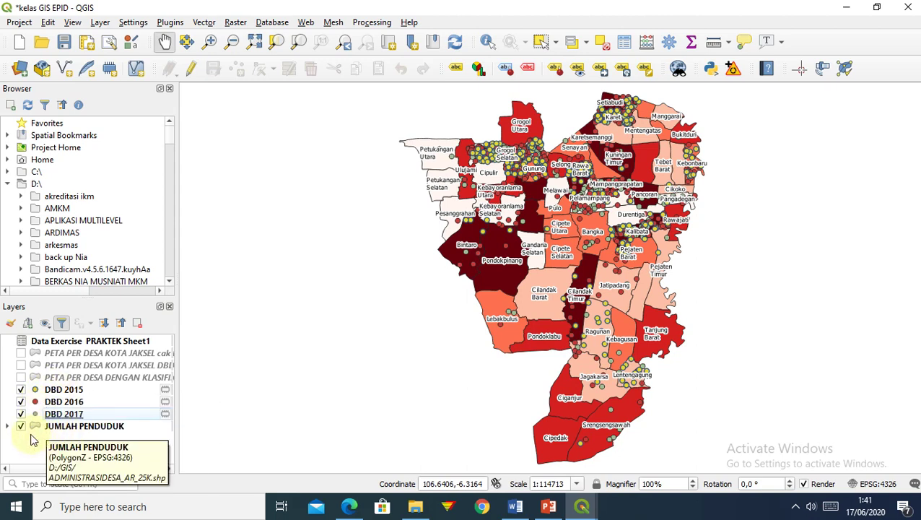
pyautogui.click(62, 429)
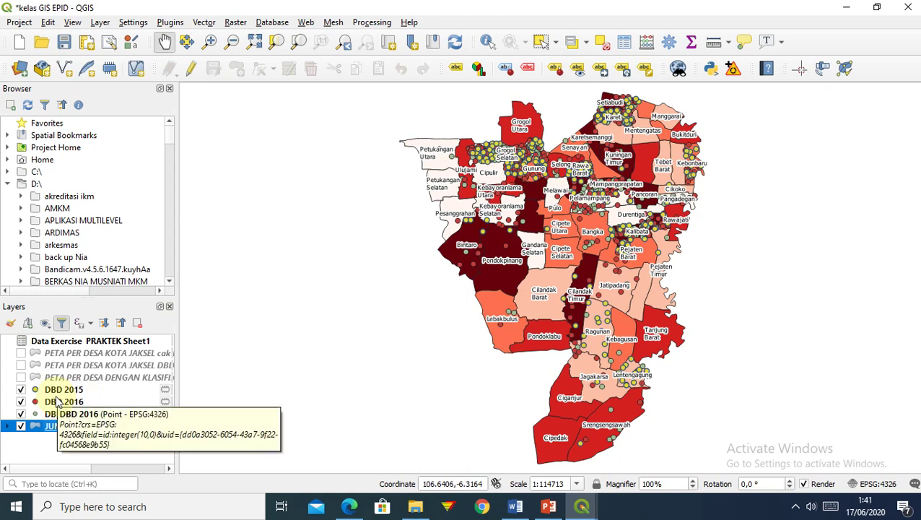
pyautogui.click(48, 446)
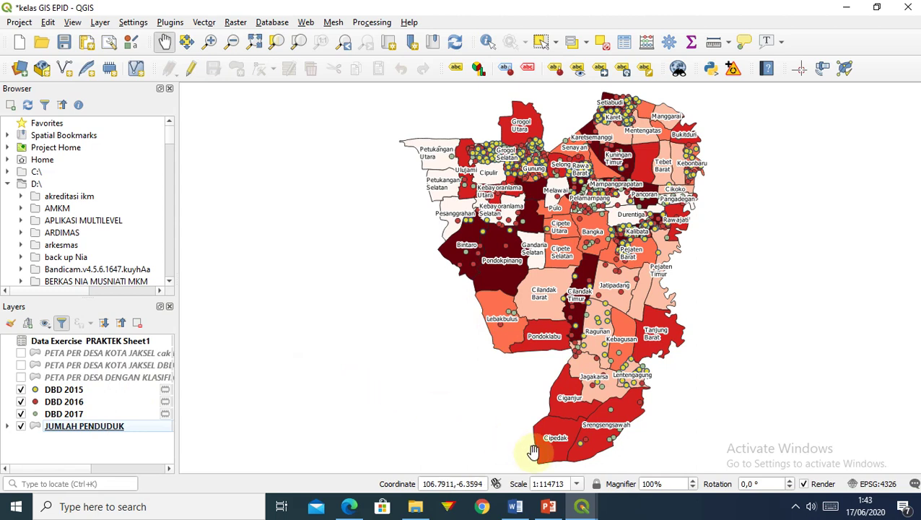
pyautogui.click(796, 506)
pyautogui.click(796, 481)
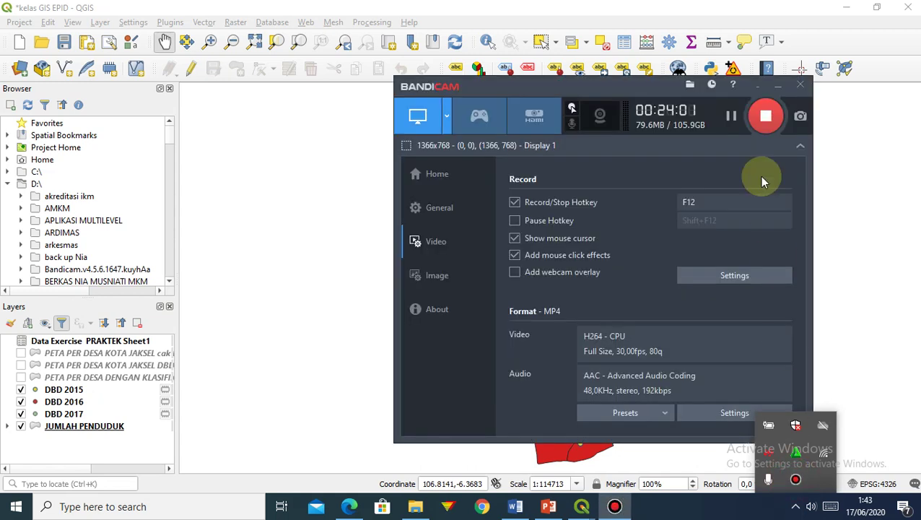
pyautogui.click(757, 88)
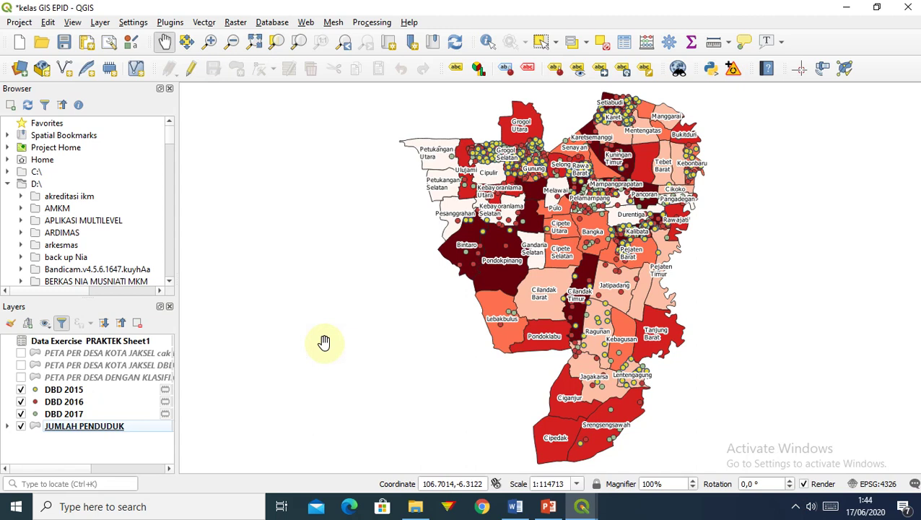
pyautogui.click(94, 354)
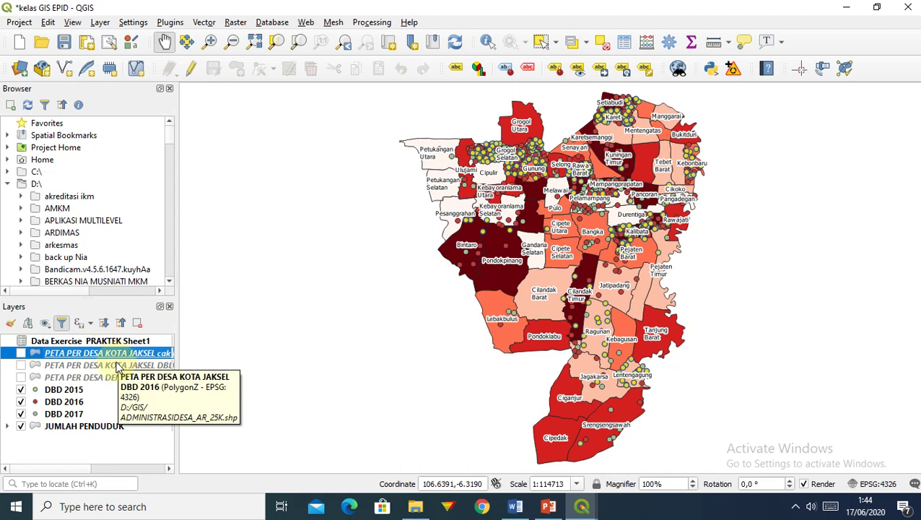
pyautogui.click(114, 366)
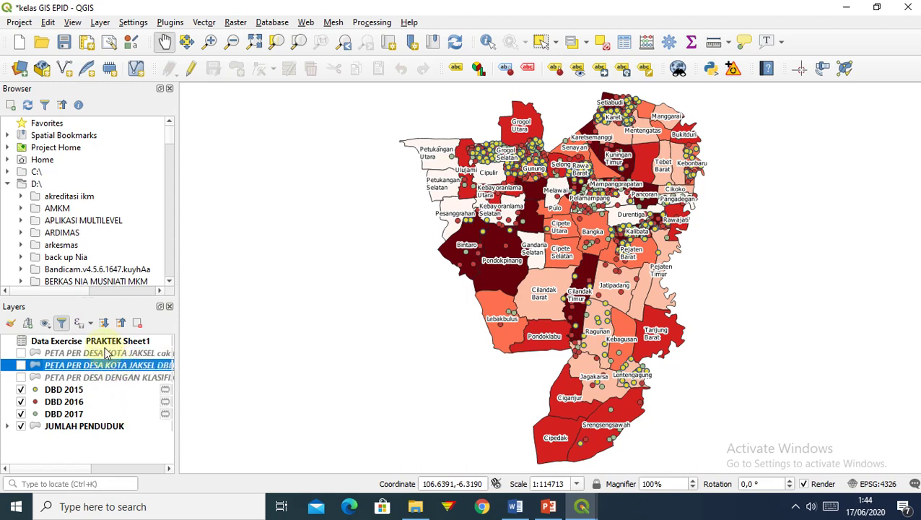
pyautogui.click(106, 353)
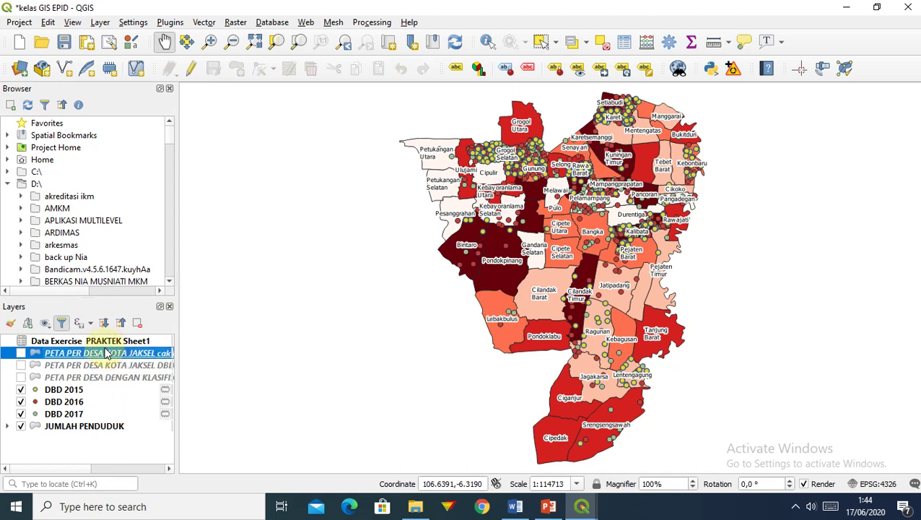
# Hide the DBD 2015 and DBD 2017 point layers so only DBD 2016 is overlaid on JUMLAH PENDUDUK
pyautogui.click(20, 389)
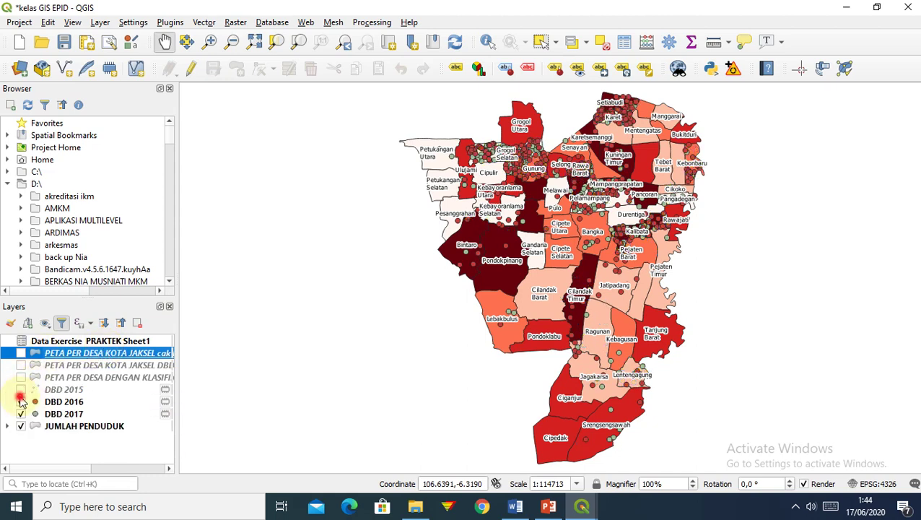
pyautogui.click(21, 398)
pyautogui.click(20, 414)
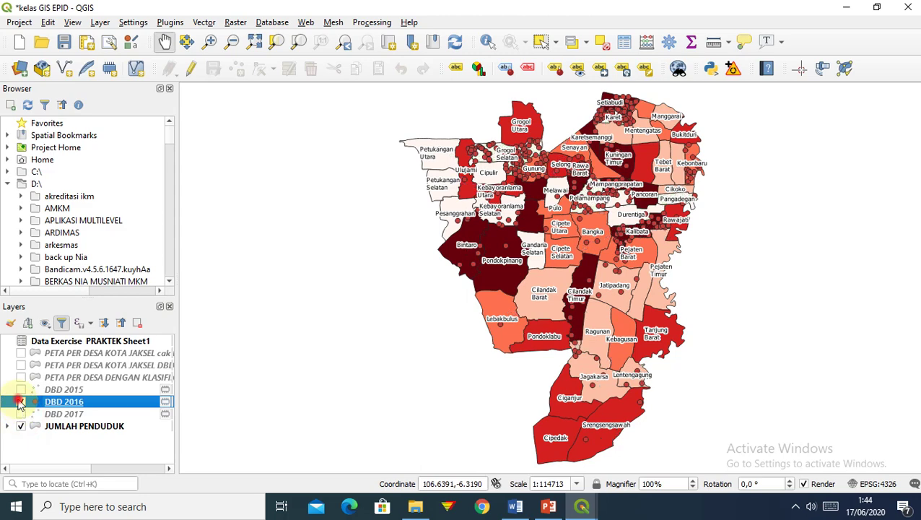
# Hide the DBD 2016 and JUMLAH PENDUDUK layers and display only the PETA PER DESA KOTA JAKSEL cak BCG layer
pyautogui.click(21, 402)
pyautogui.click(20, 427)
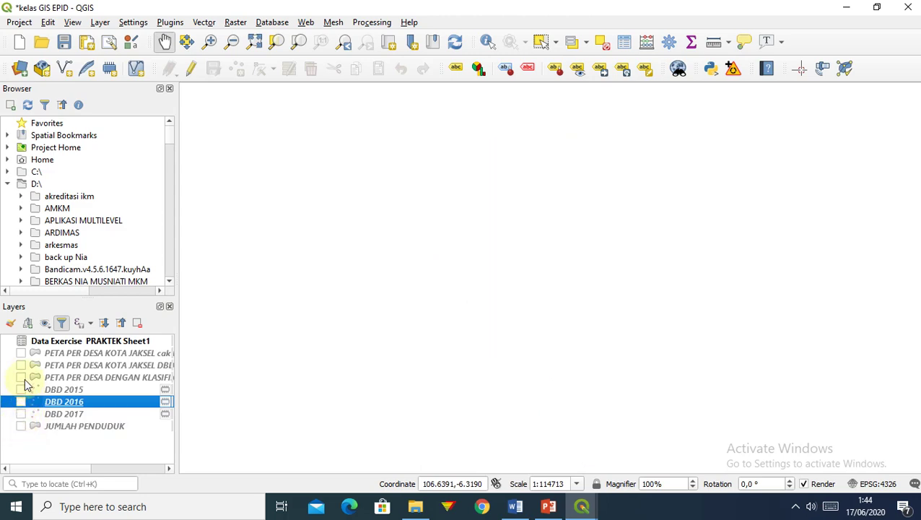
pyautogui.click(21, 366)
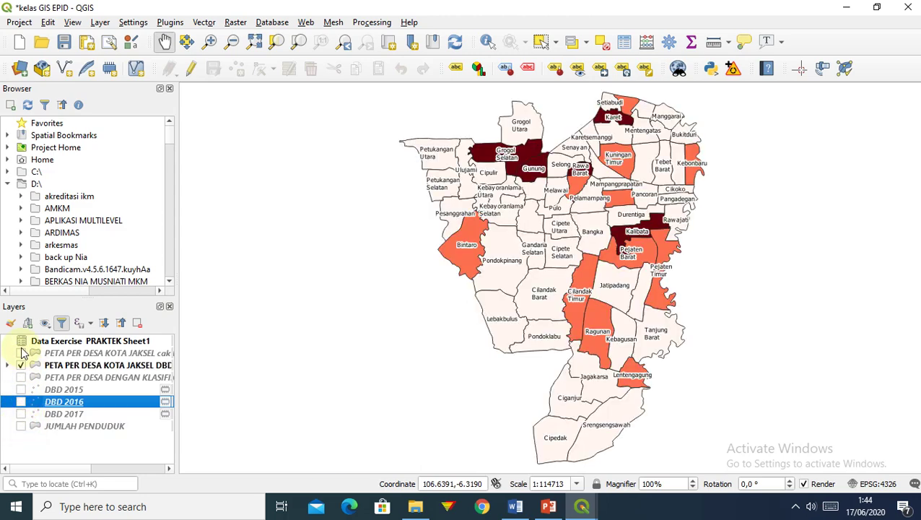
pyautogui.click(22, 350)
pyautogui.click(22, 366)
pyautogui.click(21, 353)
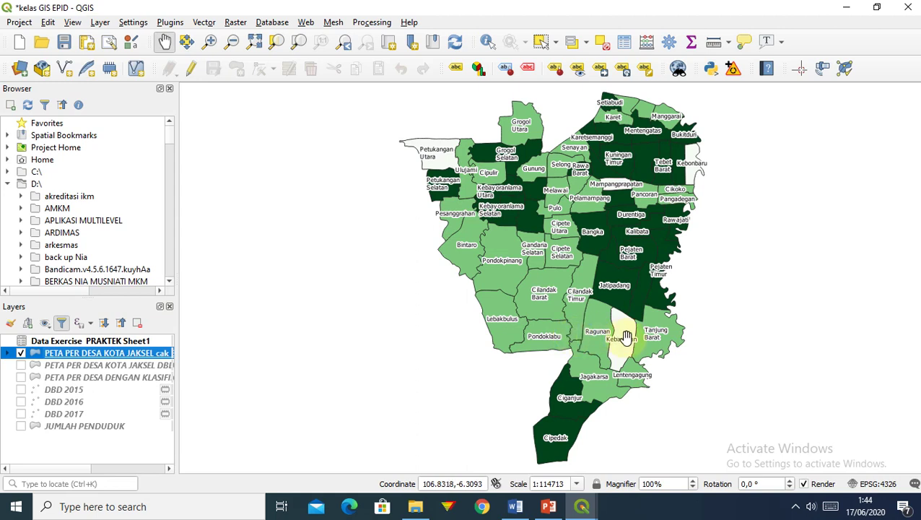
# Open the symbology properties of the PETA PER DESA KOTA JAKSEL cak BCG layer
pyautogui.rightClick(106, 359)
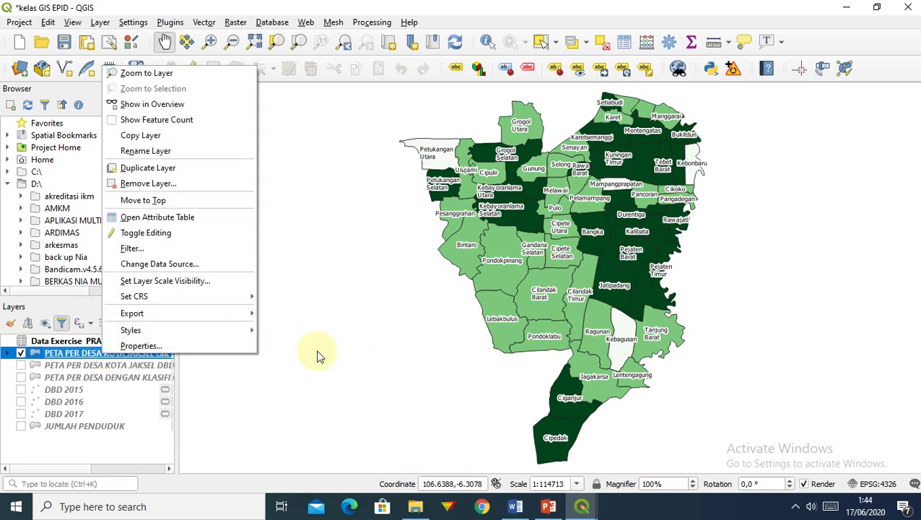
pyautogui.click(141, 346)
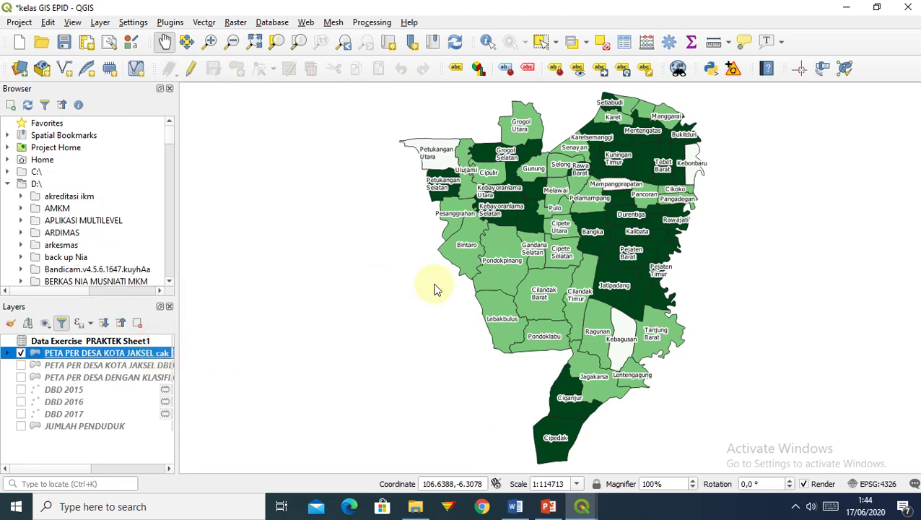
pyautogui.doubleClick(109, 354)
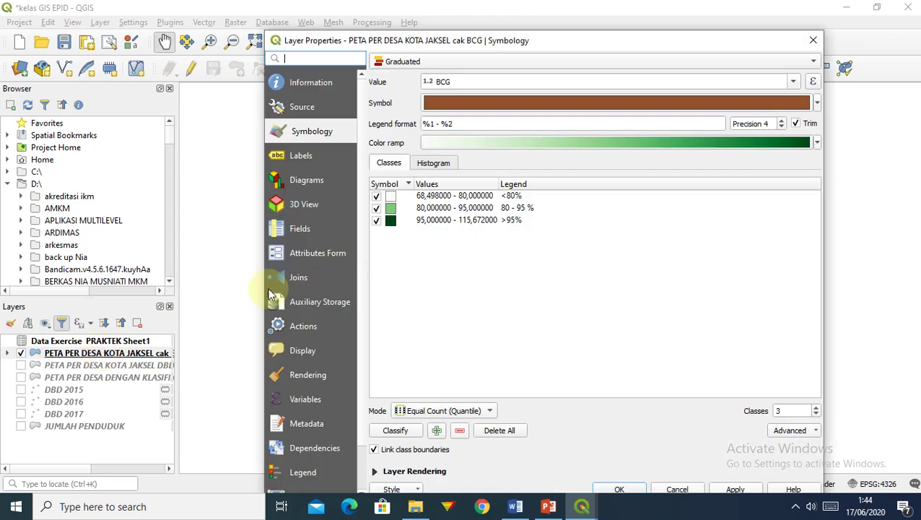
pyautogui.click(787, 143)
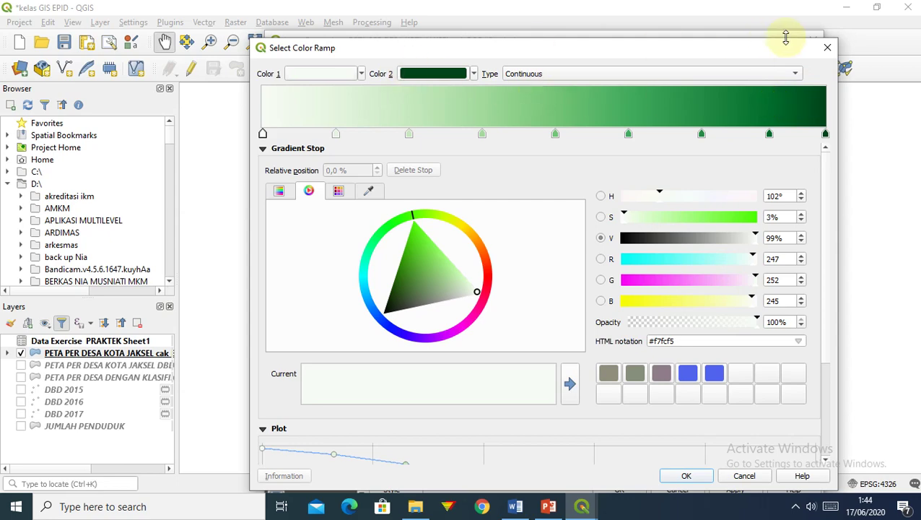
pyautogui.click(828, 49)
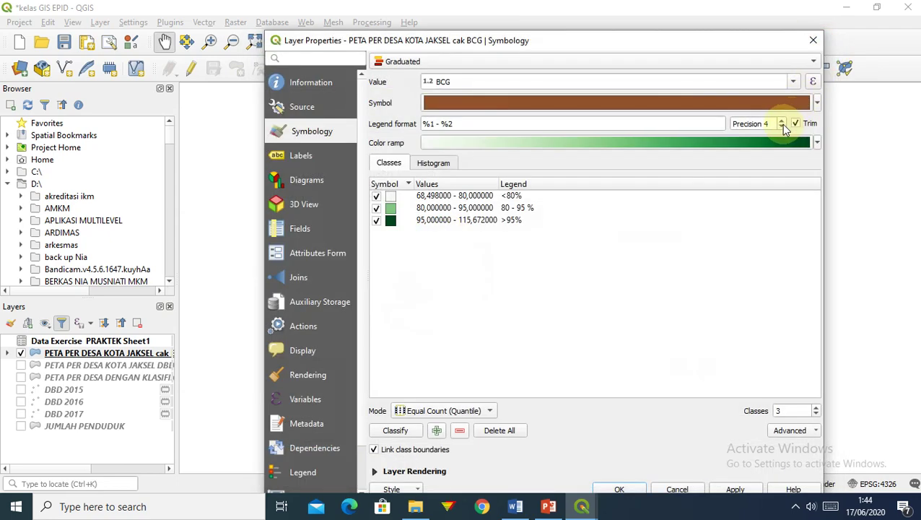
pyautogui.click(817, 141)
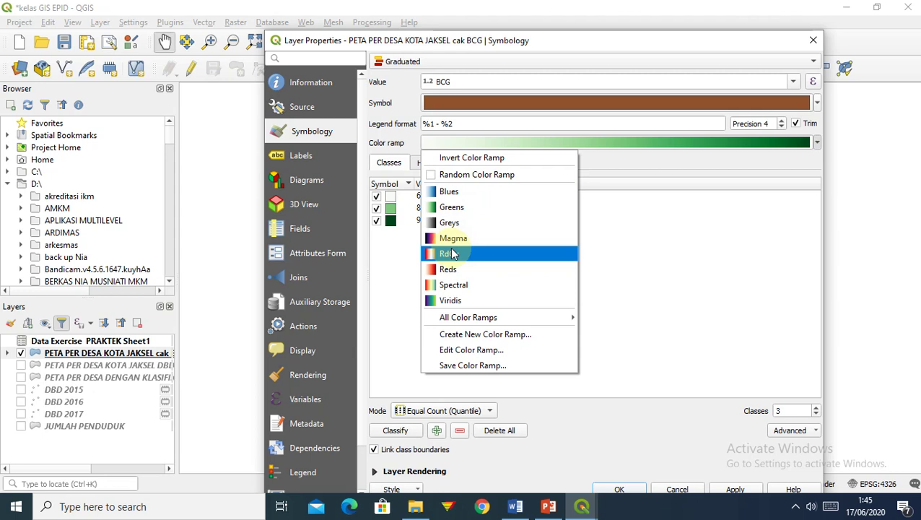
pyautogui.click(613, 251)
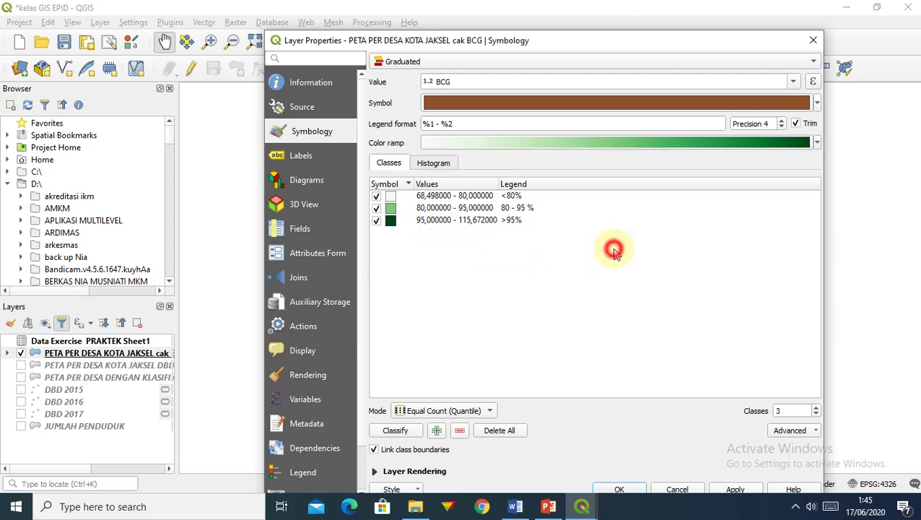
pyautogui.click(395, 224)
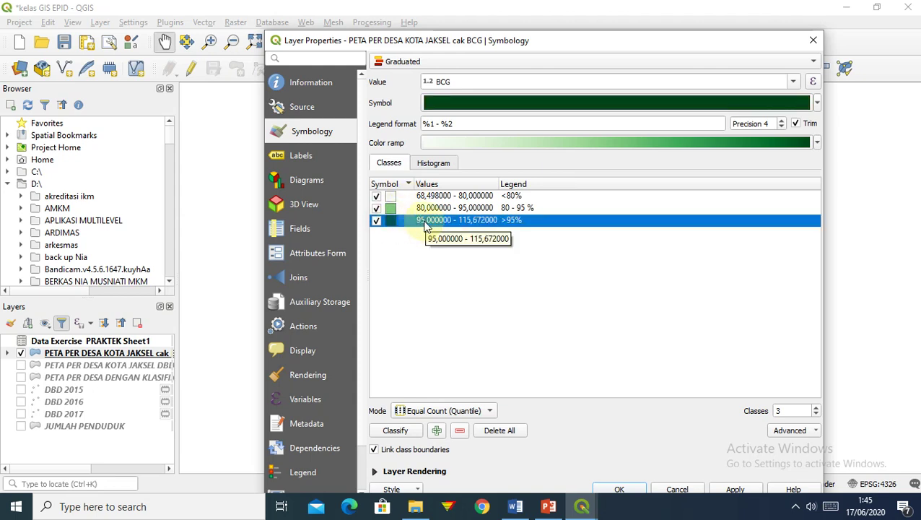
pyautogui.click(406, 200)
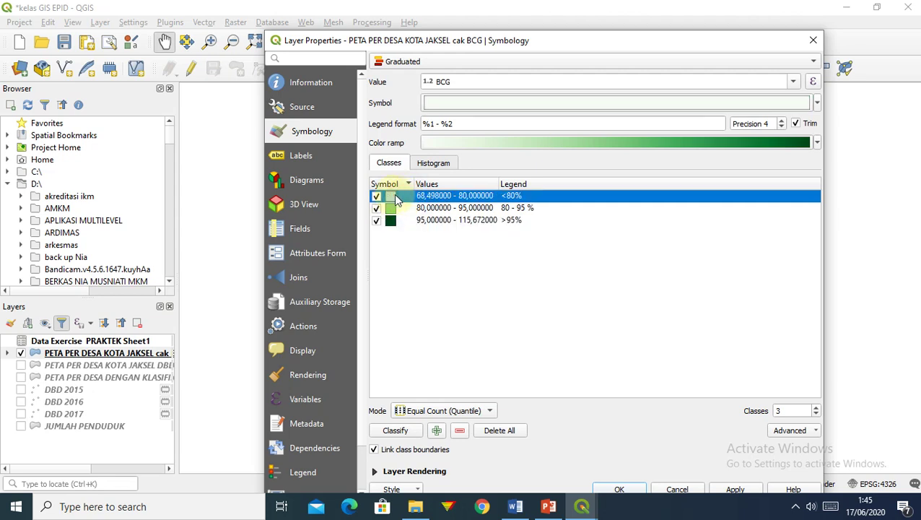
pyautogui.rightClick(394, 198)
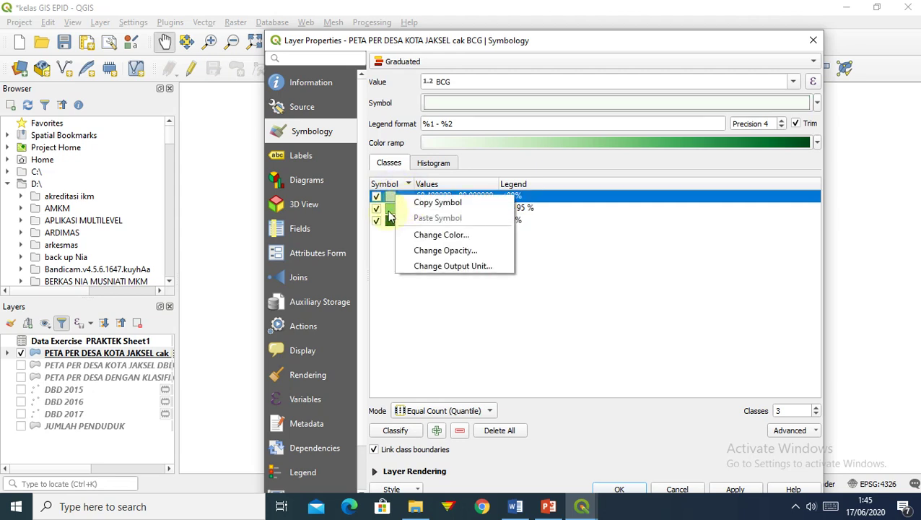
pyautogui.click(390, 217)
pyautogui.doubleClick(391, 195)
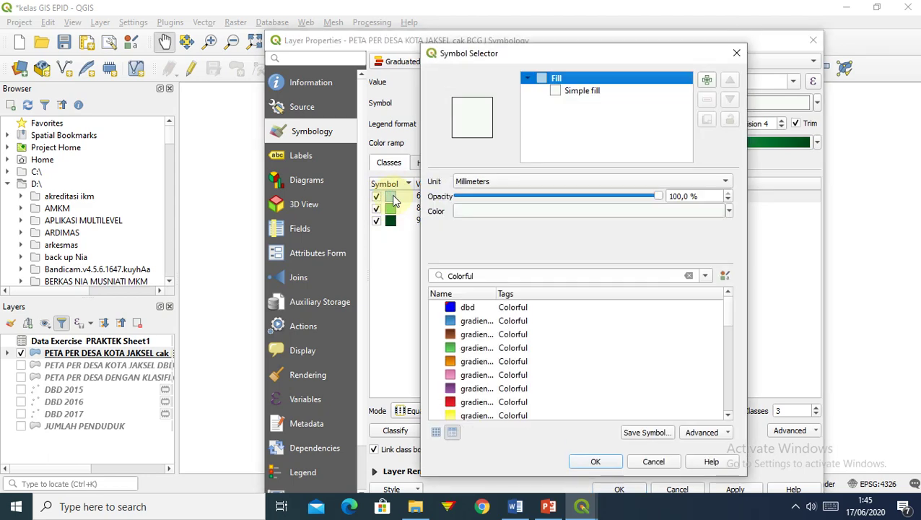
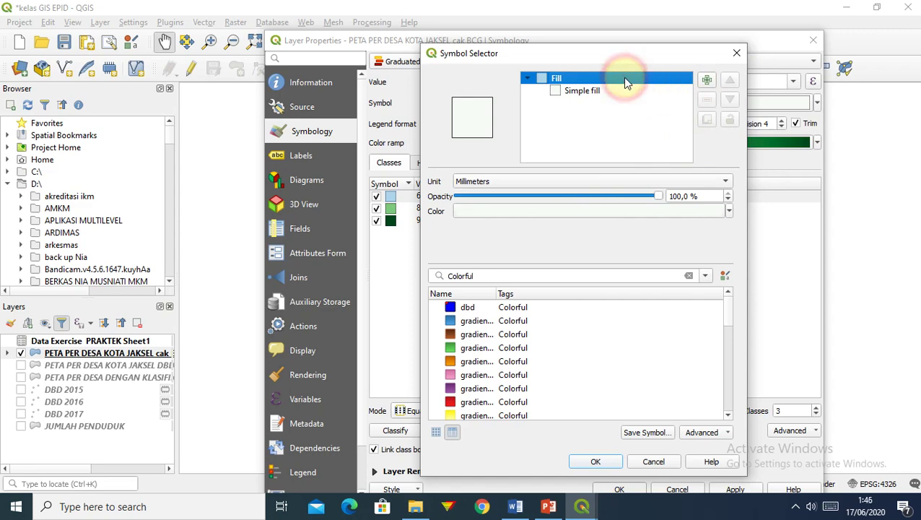
pyautogui.click(721, 211)
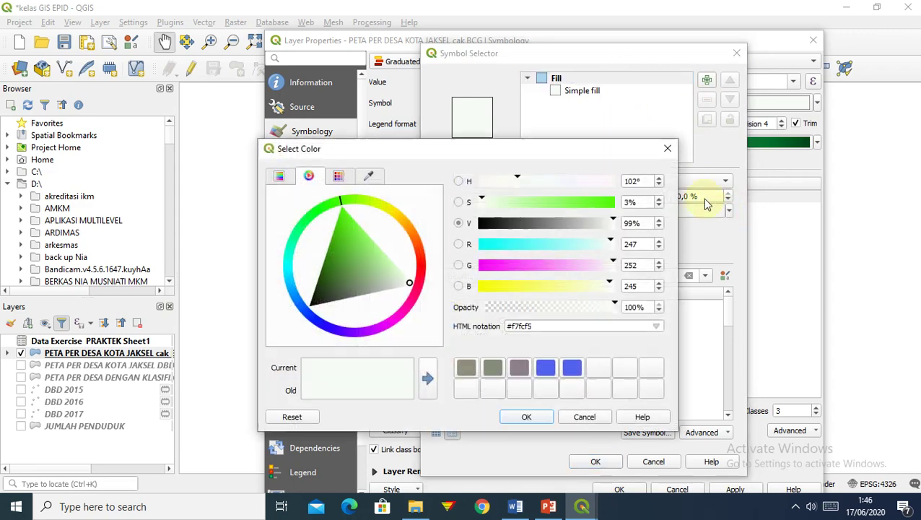
pyautogui.click(665, 148)
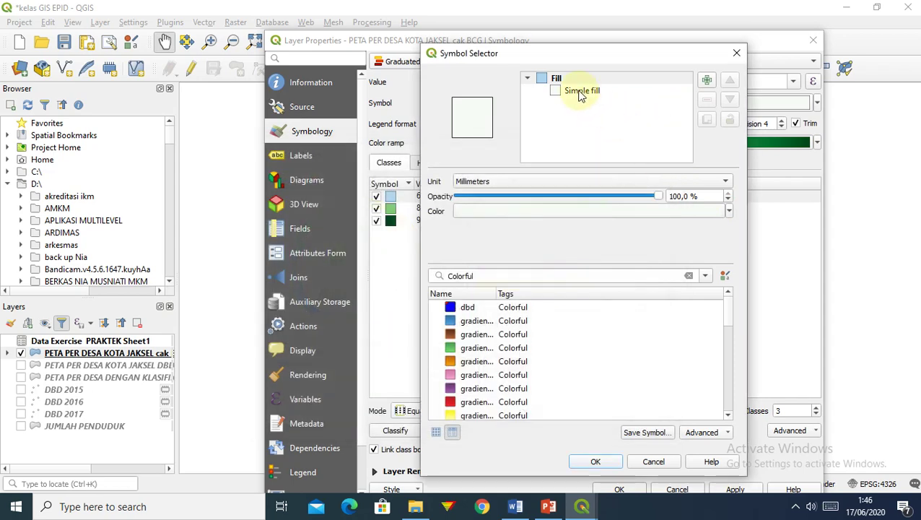
pyautogui.click(582, 92)
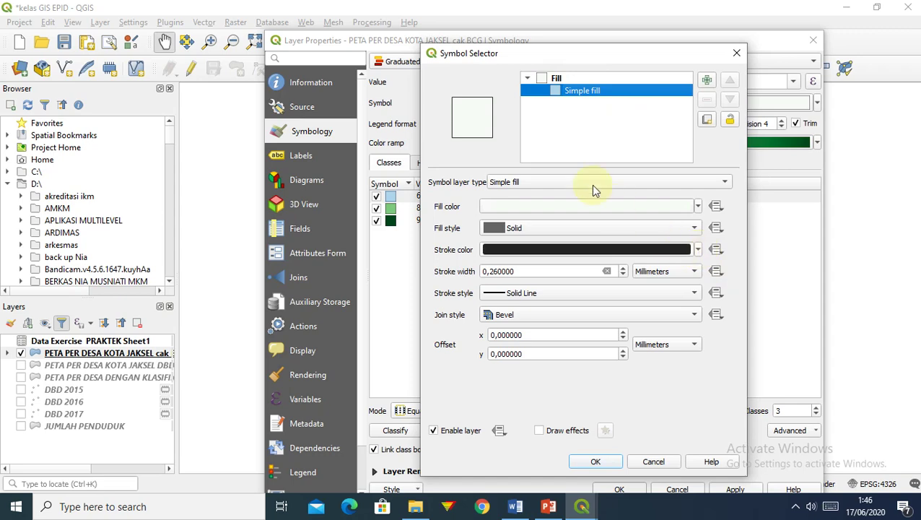
pyautogui.click(737, 53)
# Turn off the 80 - 95 % and >95% BCG classes, and set the <80% class fill colour to red
pyautogui.click(376, 208)
pyautogui.click(376, 220)
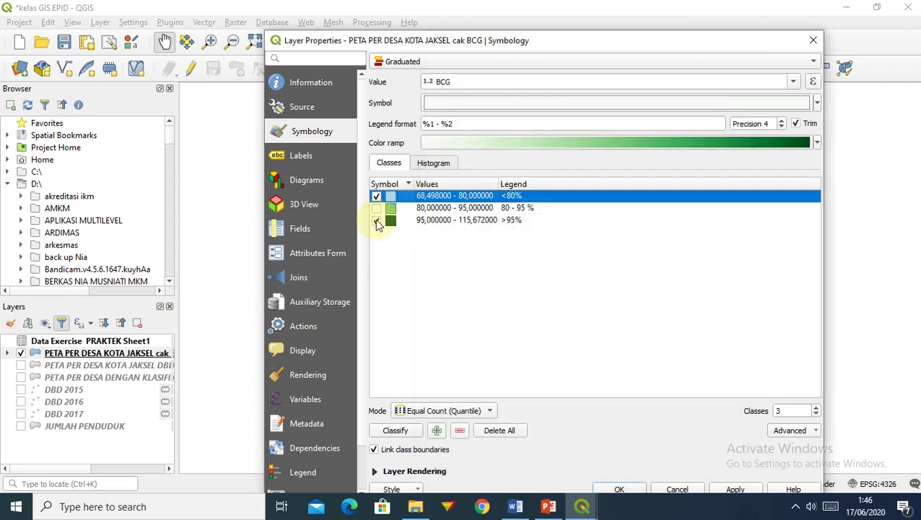
pyautogui.doubleClick(391, 196)
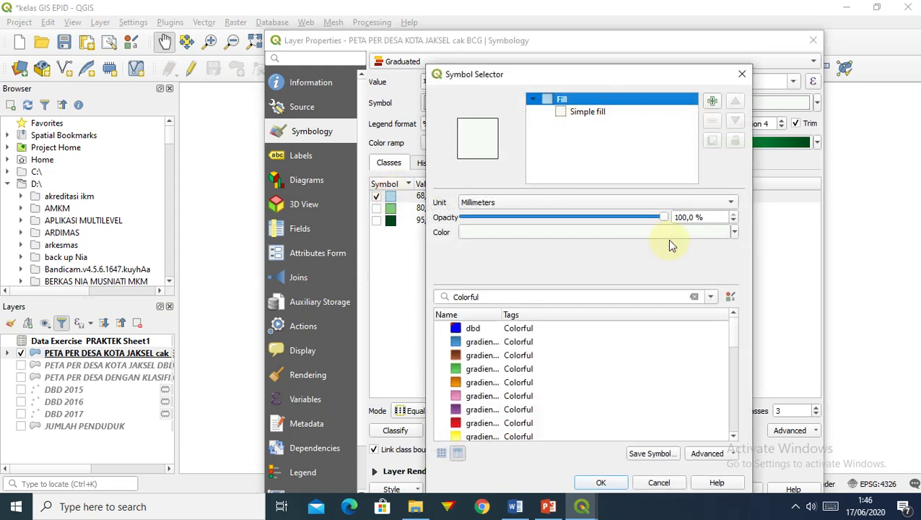
pyautogui.click(667, 101)
pyautogui.click(733, 232)
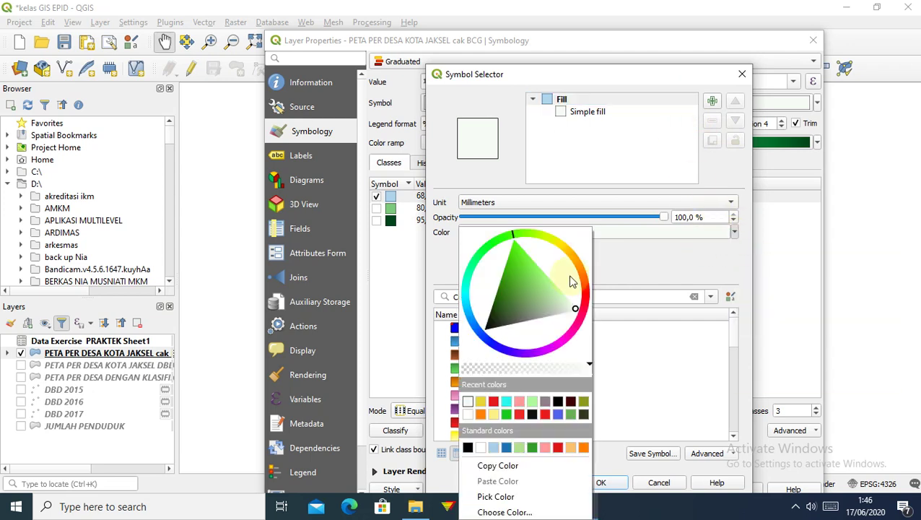
pyautogui.click(493, 402)
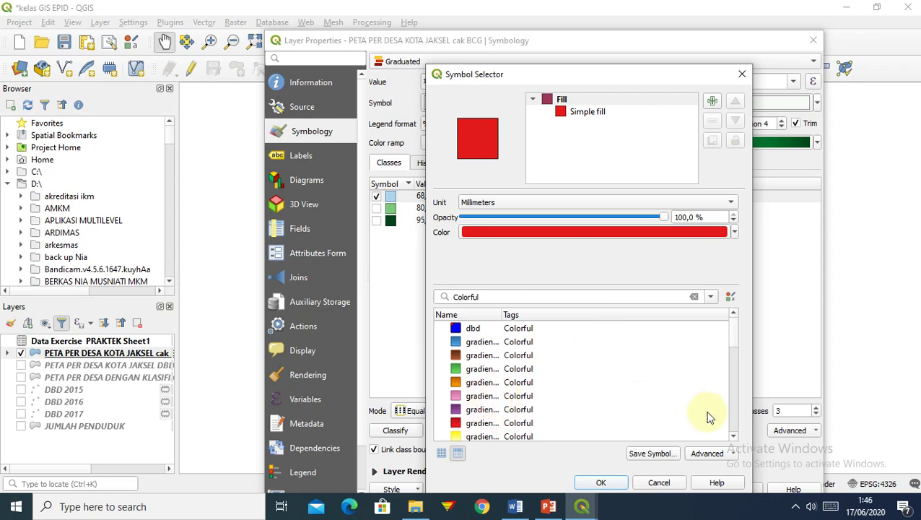
pyautogui.click(610, 483)
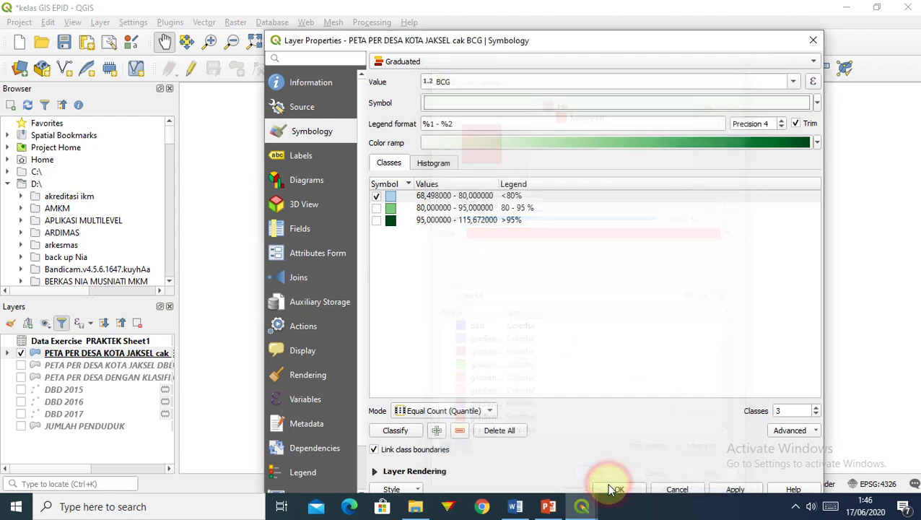
# Set the fill colour of the 80 - 95 % BCG class to dark yellow, leaving that class turned off
pyautogui.click(376, 208)
pyautogui.click(377, 208)
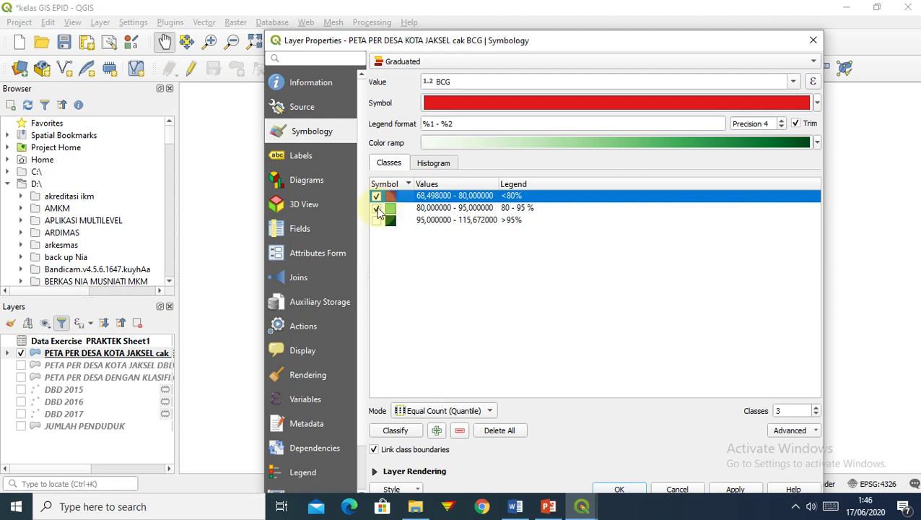
pyautogui.doubleClick(390, 209)
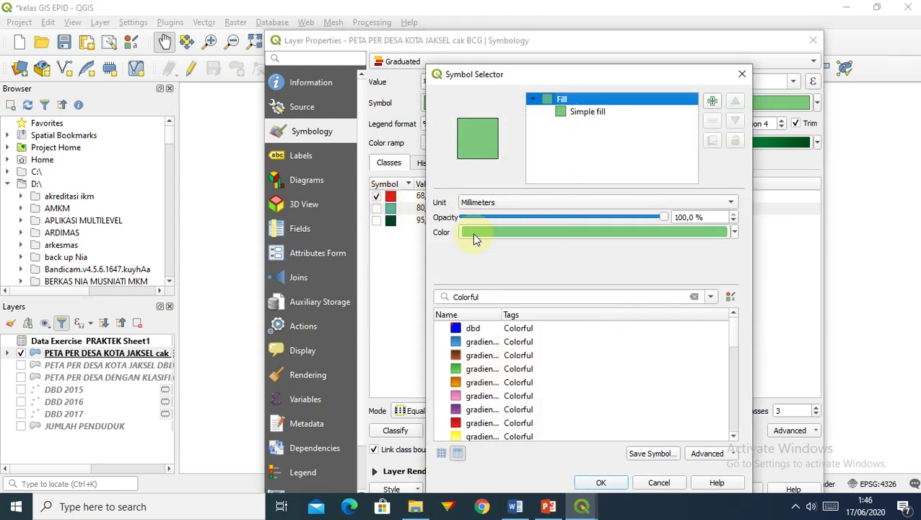
pyautogui.click(734, 233)
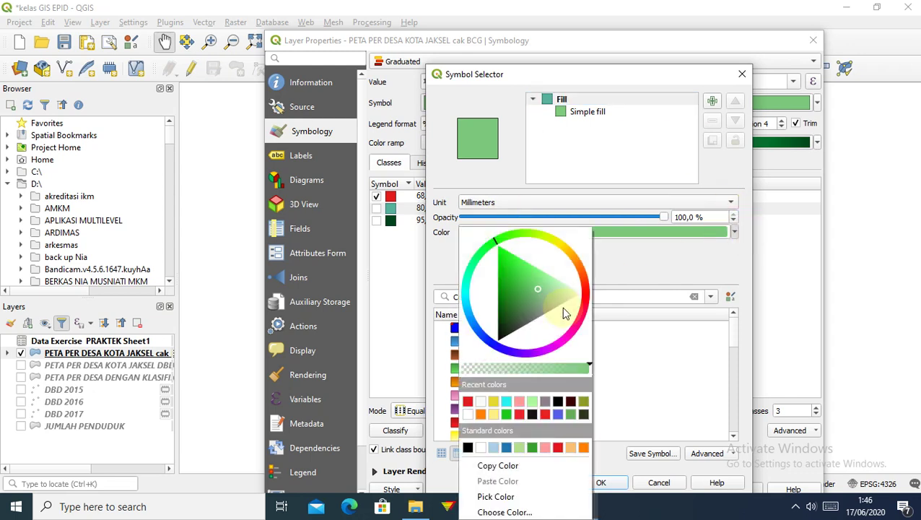
pyautogui.click(494, 413)
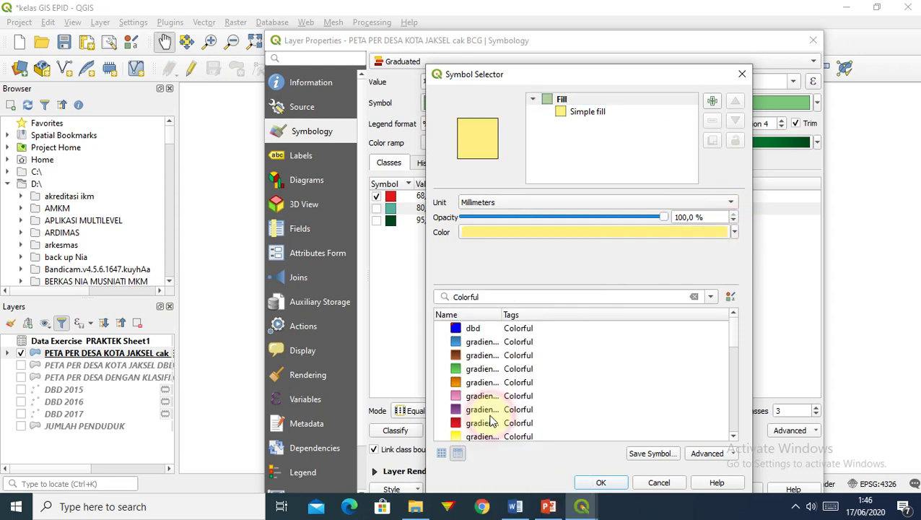
pyautogui.click(735, 232)
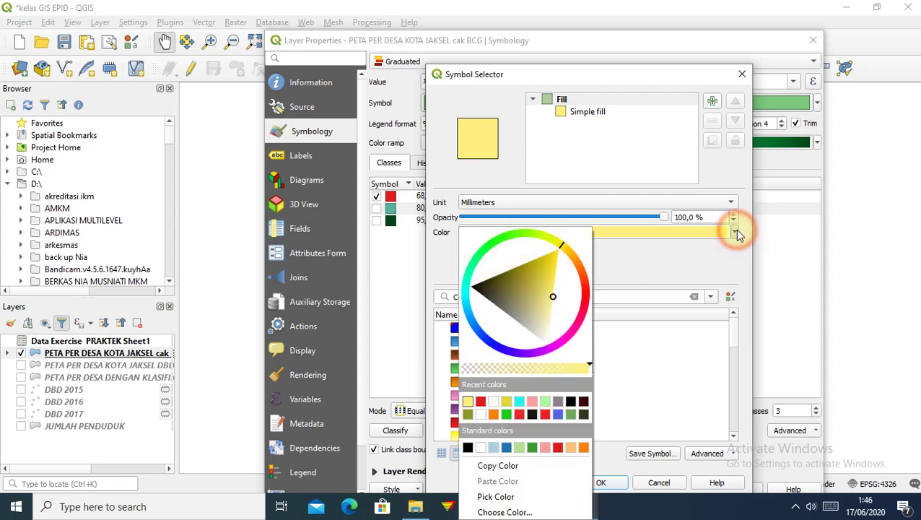
pyautogui.click(506, 405)
pyautogui.click(598, 481)
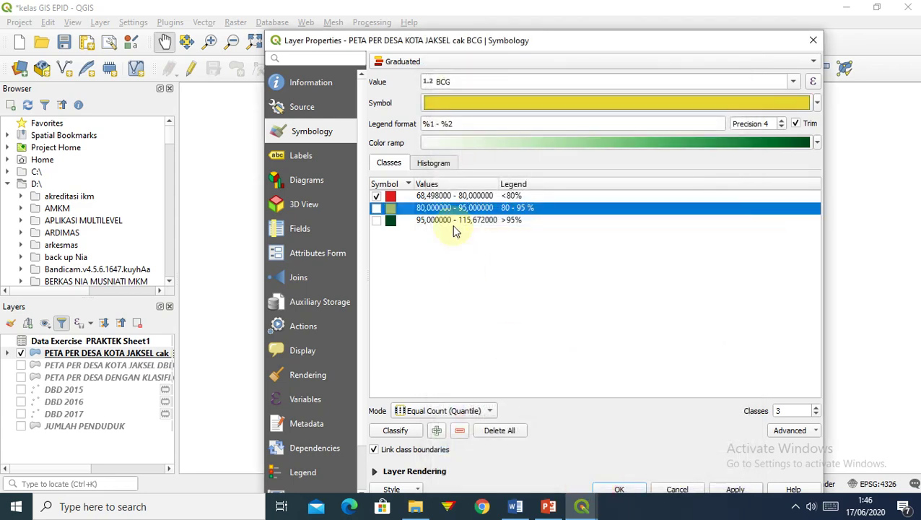
# Give the >95% BCG class the gradient green fill symbol and set its colour to bright green
pyautogui.click(397, 222)
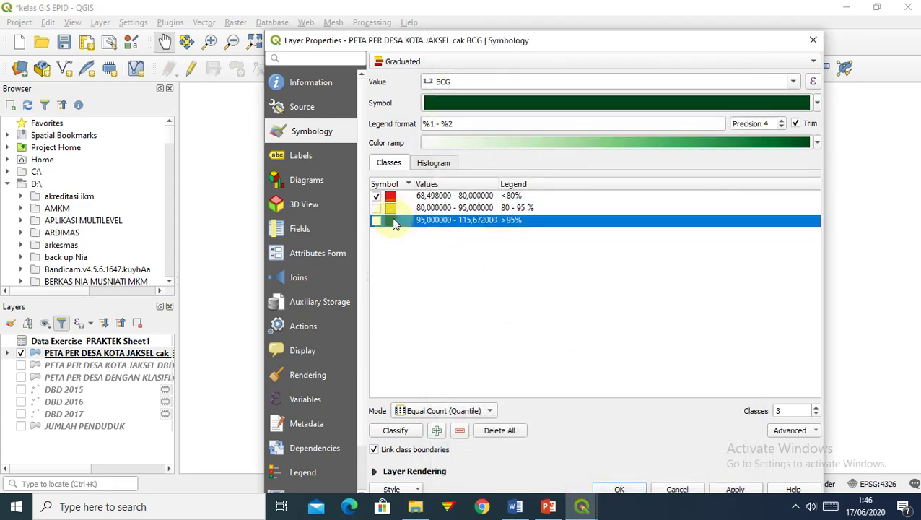
pyautogui.doubleClick(393, 221)
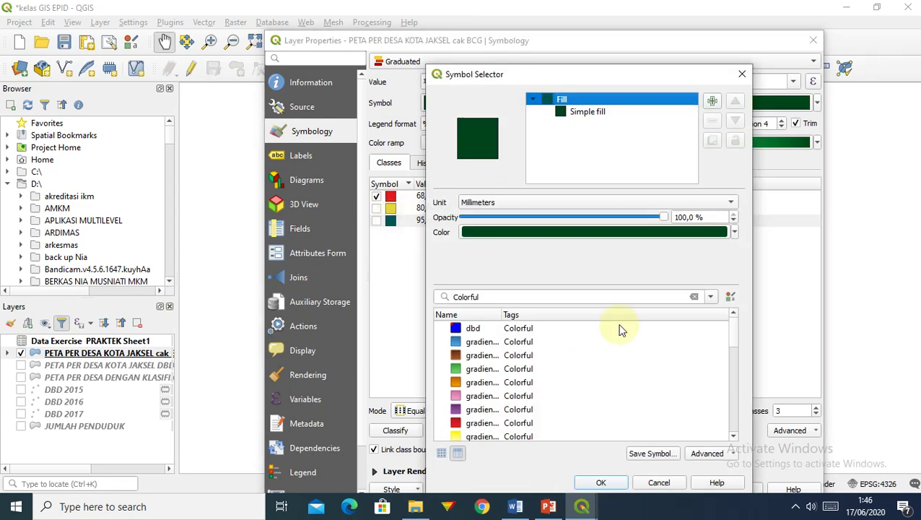
pyautogui.click(491, 368)
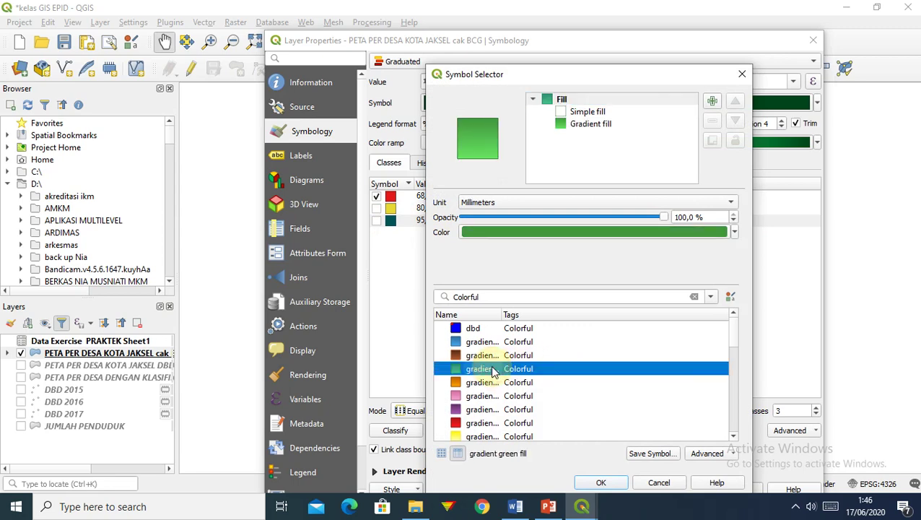
pyautogui.click(735, 229)
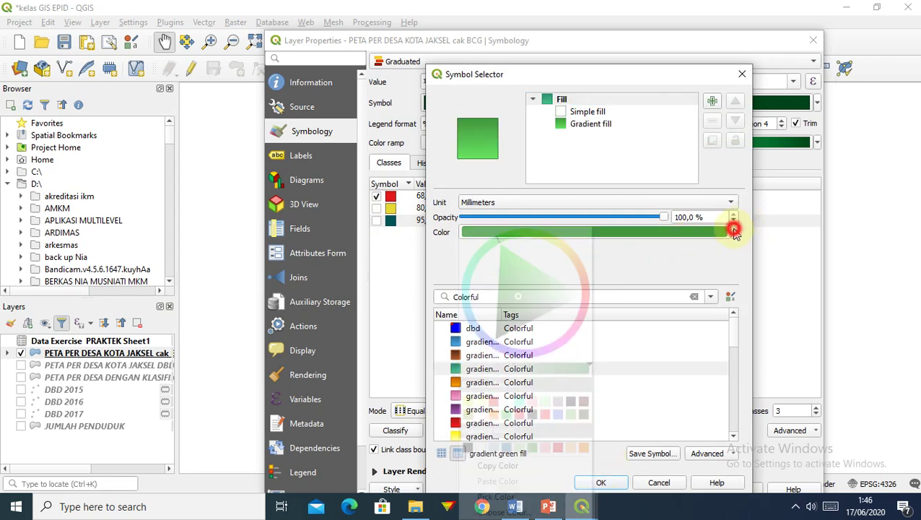
pyautogui.click(509, 413)
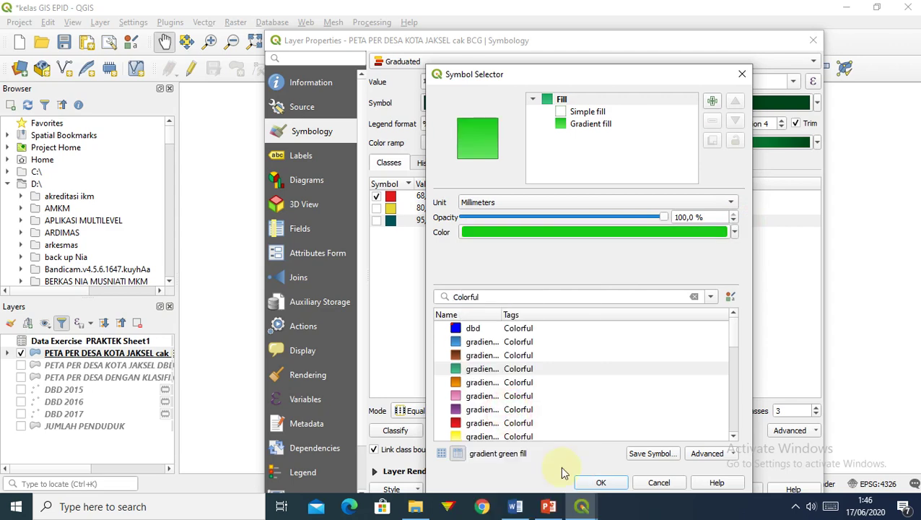
pyautogui.click(600, 483)
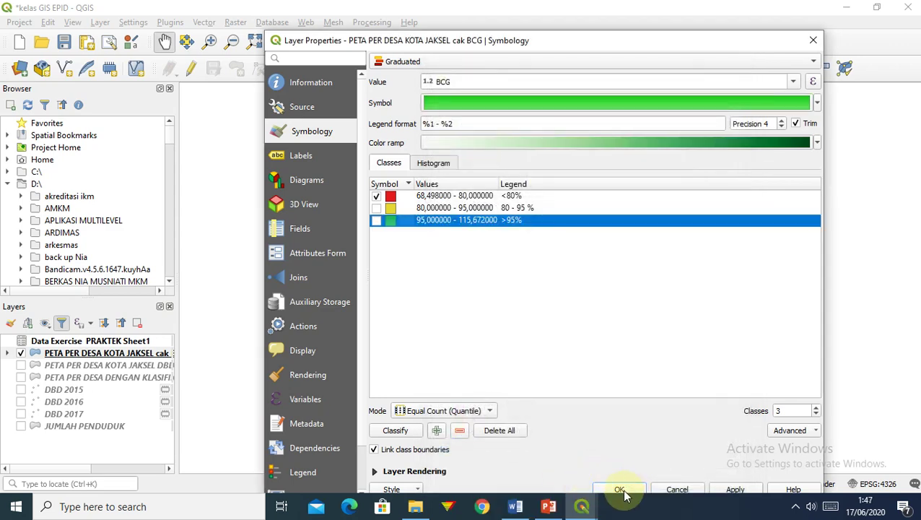
# Apply the new class colours and turn the 80 - 95 % and >95% classes back on in the BCG layer's symbology
pyautogui.click(619, 489)
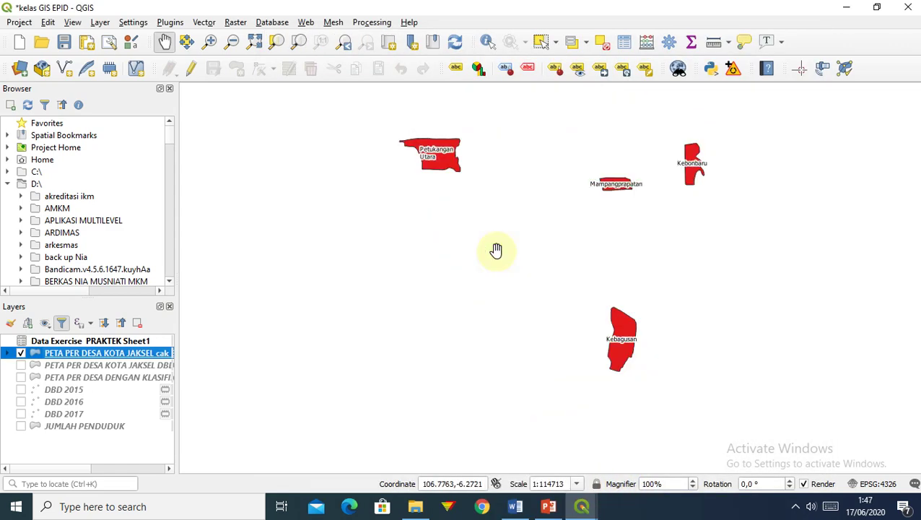
pyautogui.click(21, 353)
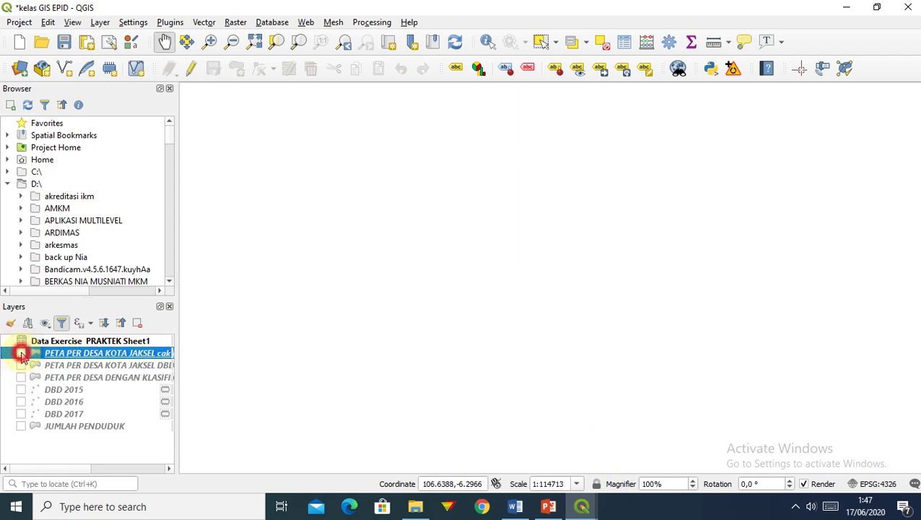
pyautogui.click(21, 353)
pyautogui.rightClick(21, 353)
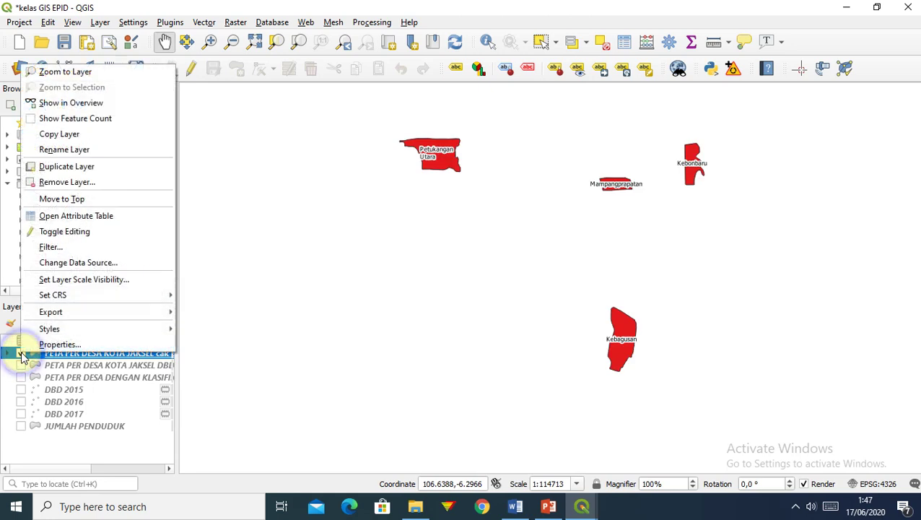
pyautogui.click(44, 344)
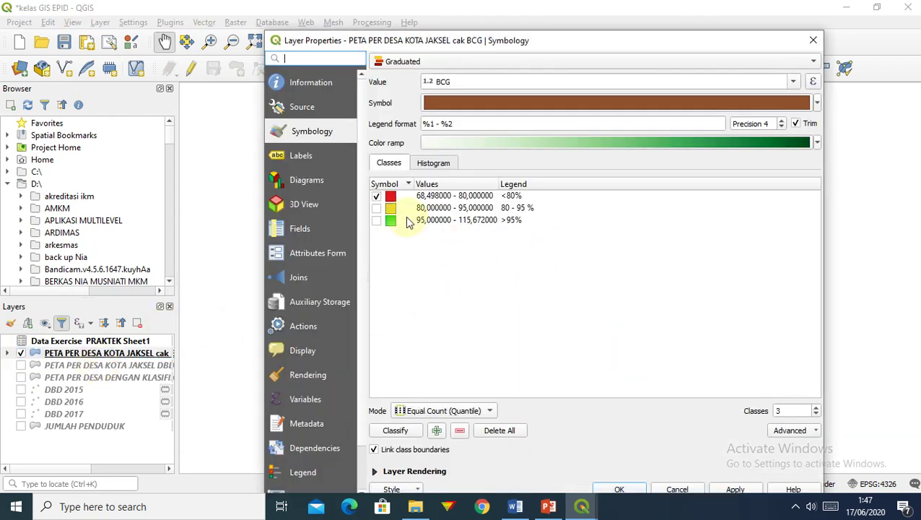
pyautogui.click(376, 208)
pyautogui.click(376, 220)
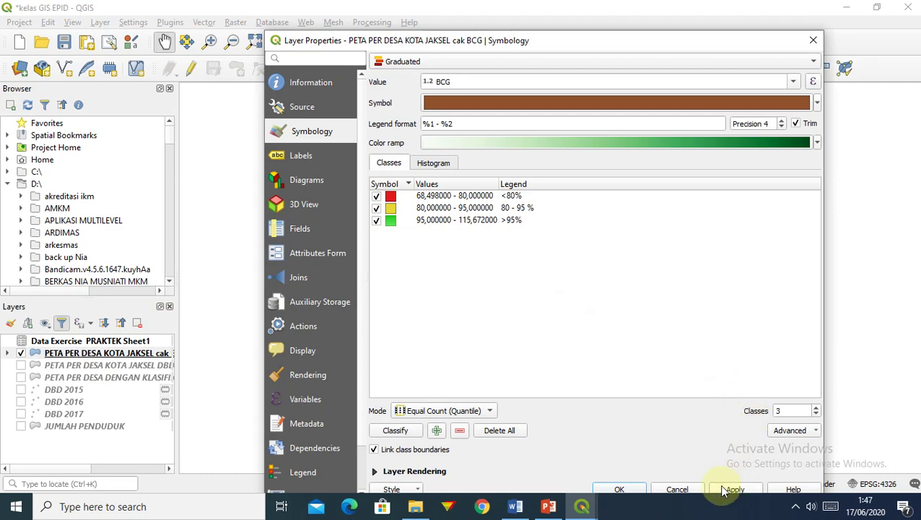
pyautogui.click(631, 489)
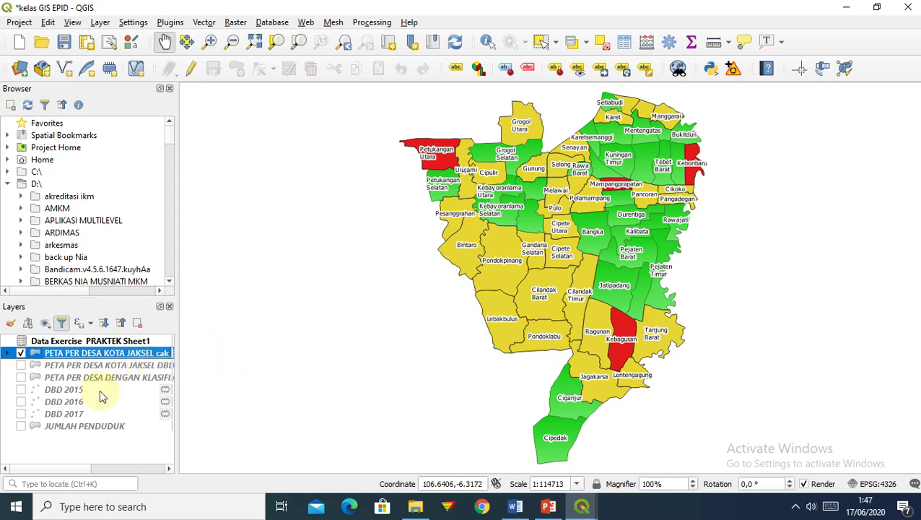
# Hide the PETA PER DESA KOTA JAKSEL cak BCG layer and show the PETA PER DESA DENGAN KLASIFIKASI layer
pyautogui.doubleClick(62, 377)
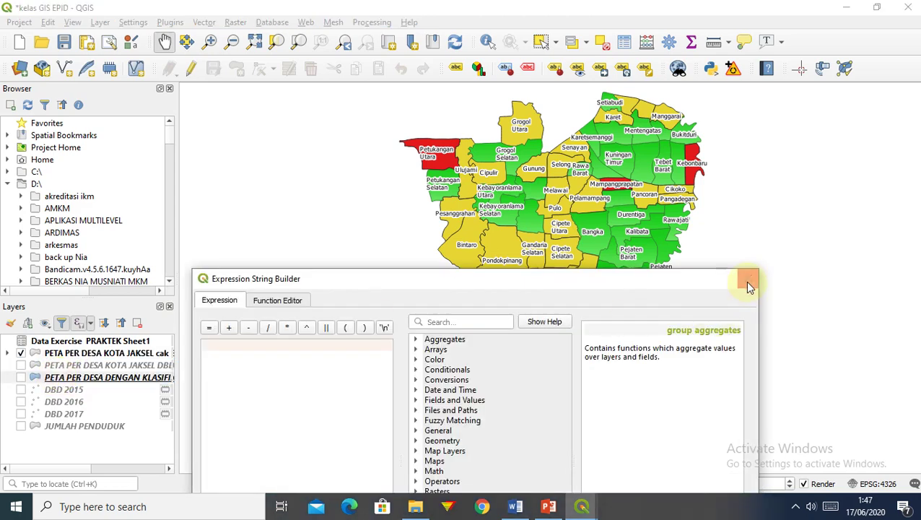
pyautogui.click(748, 280)
pyautogui.click(109, 377)
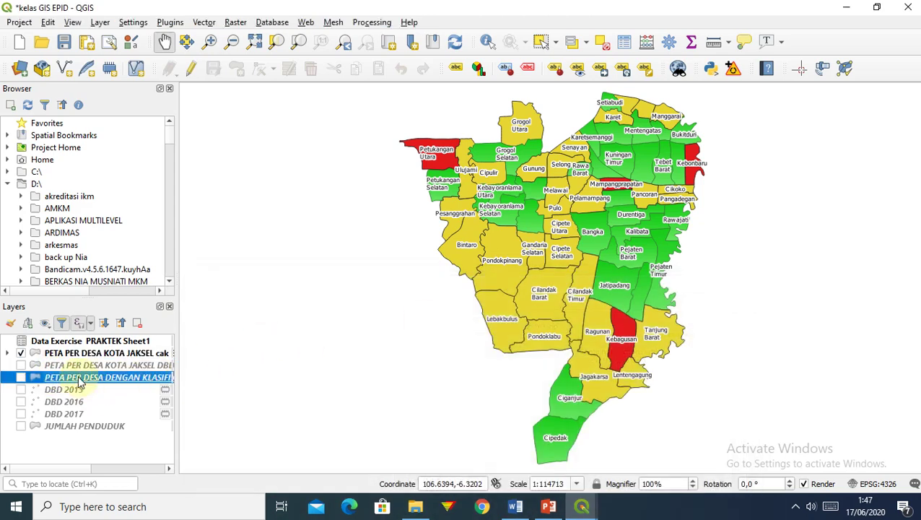
pyautogui.click(21, 353)
pyautogui.click(21, 376)
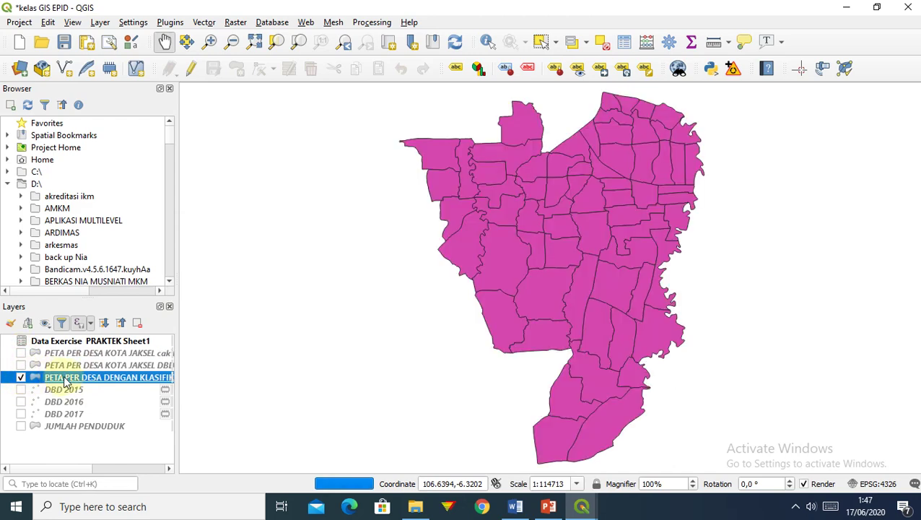
# Duplicate the PETA PER DESA DENGAN KLASIFIKASI layer and select the visible one of the pair
pyautogui.rightClick(103, 378)
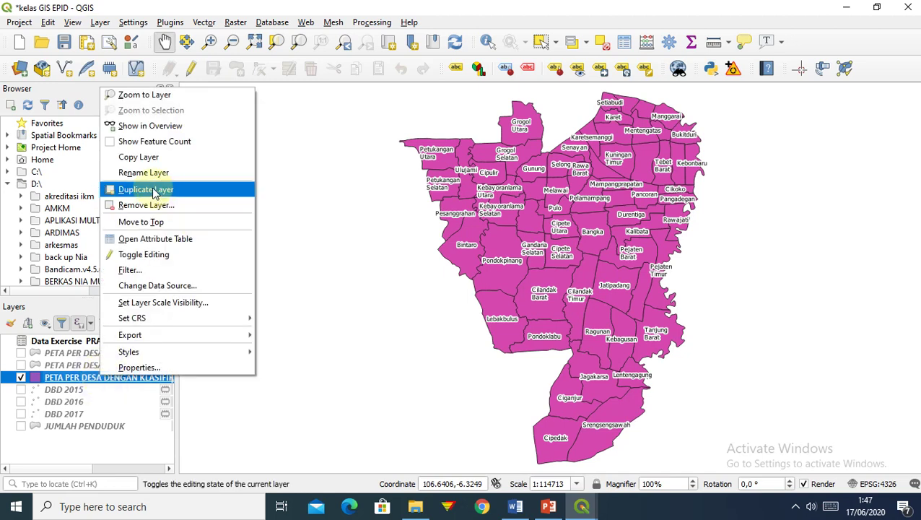
pyautogui.click(180, 189)
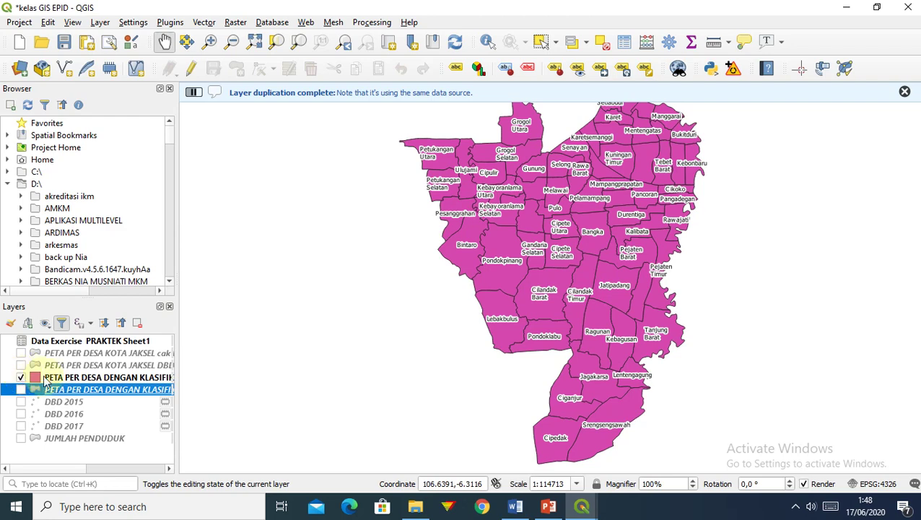
pyautogui.doubleClick(67, 382)
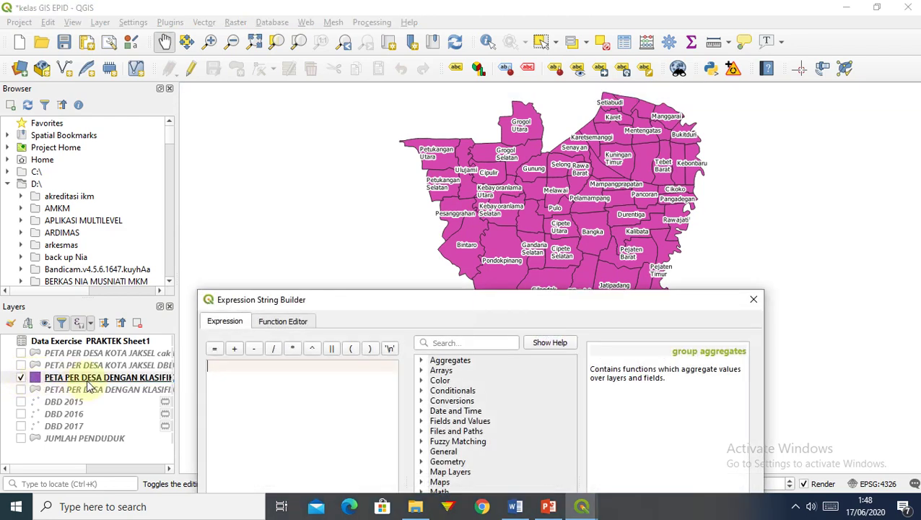
pyautogui.click(753, 300)
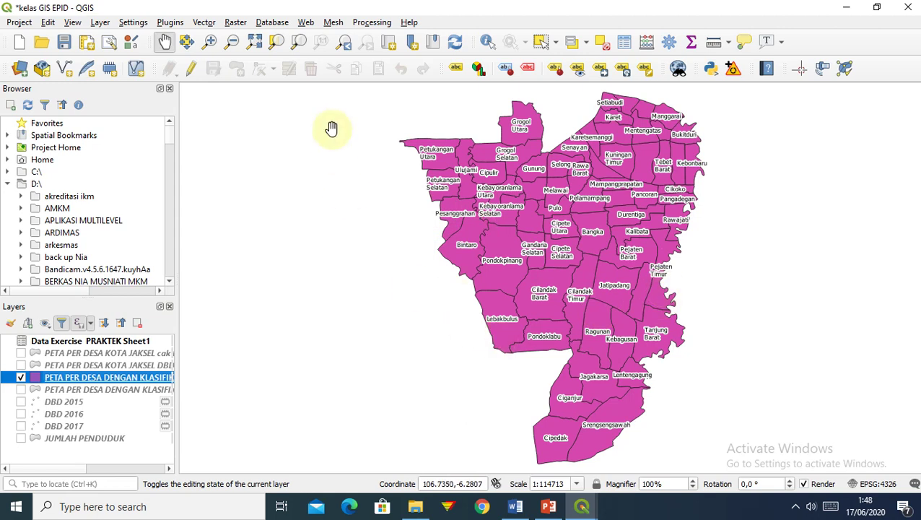
# Set up Random Points Inside Polygons for the KLASIFIKASI layer copy, with the point count driven by the DBD 2015 field
pyautogui.click(204, 22)
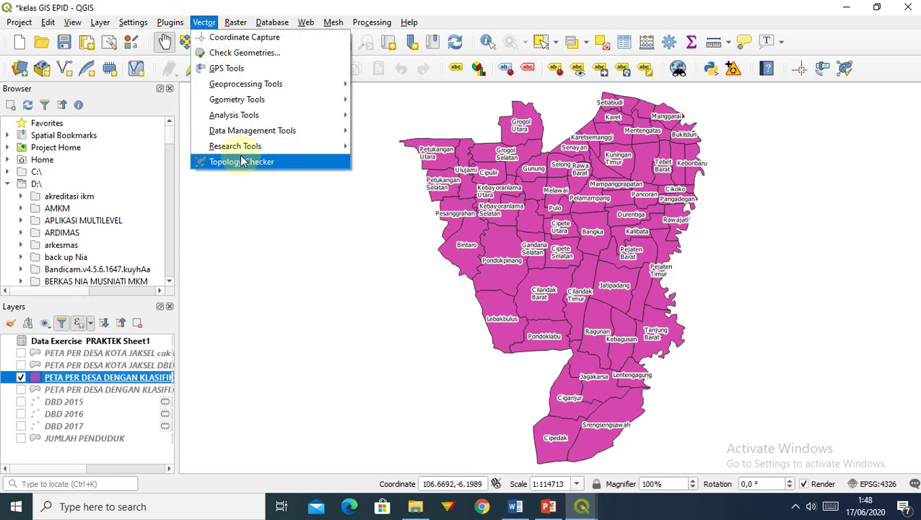
pyautogui.moveTo(233, 149)
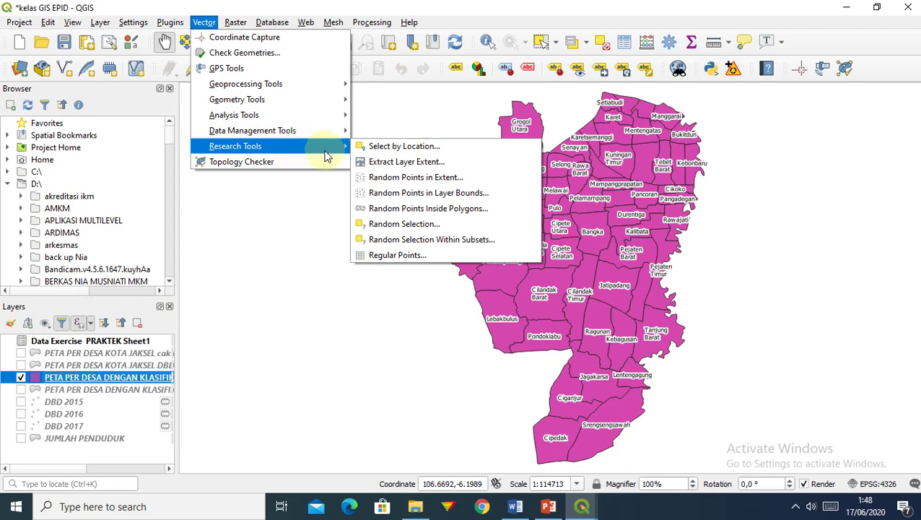
pyautogui.click(383, 214)
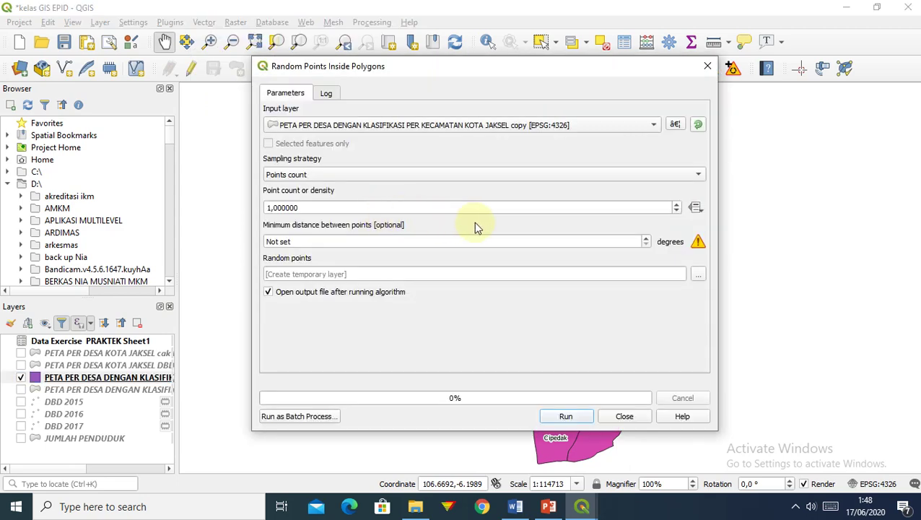
pyautogui.click(677, 205)
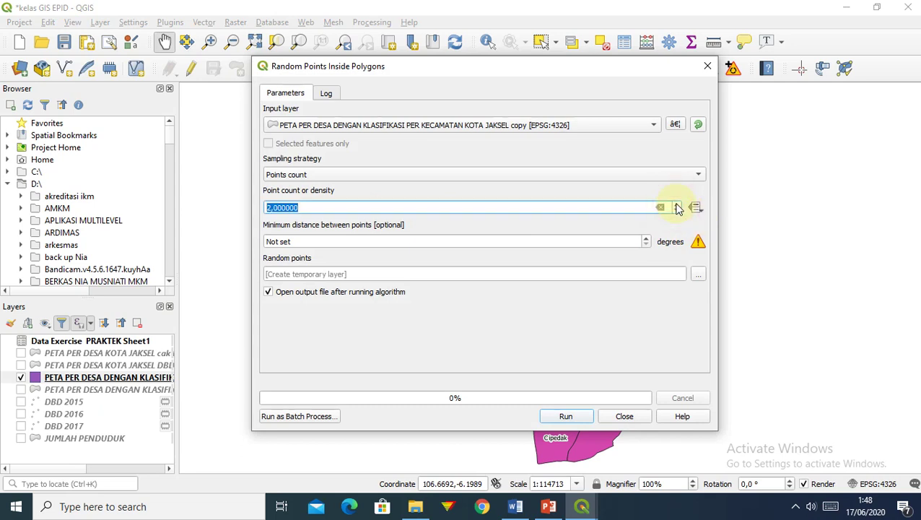
pyautogui.click(697, 212)
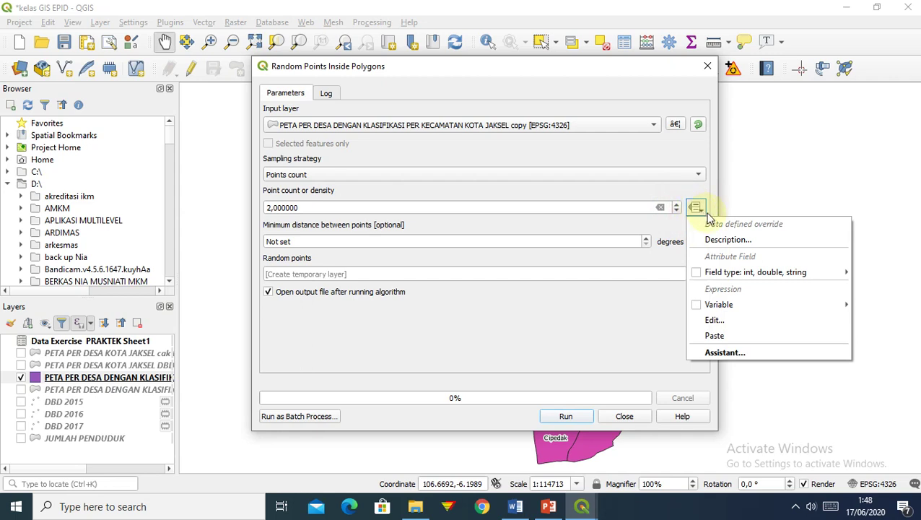
pyautogui.moveTo(724, 278)
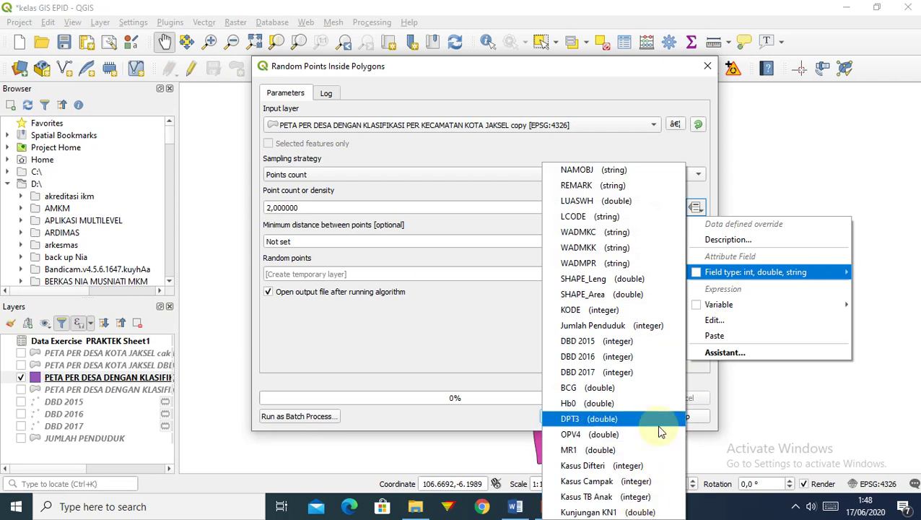
pyautogui.click(654, 341)
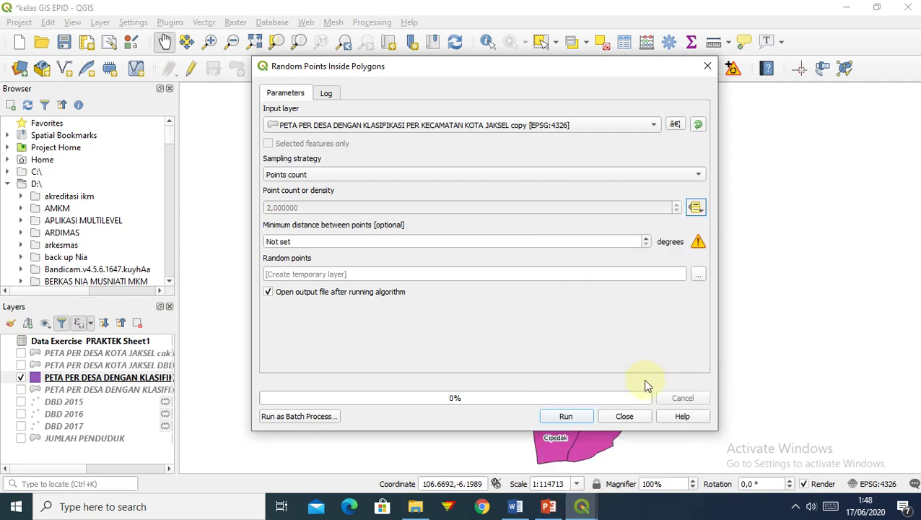
# Change the point count field to Kasus TB Anak, generate the random points as a temporary layer and close the tool
pyautogui.click(696, 211)
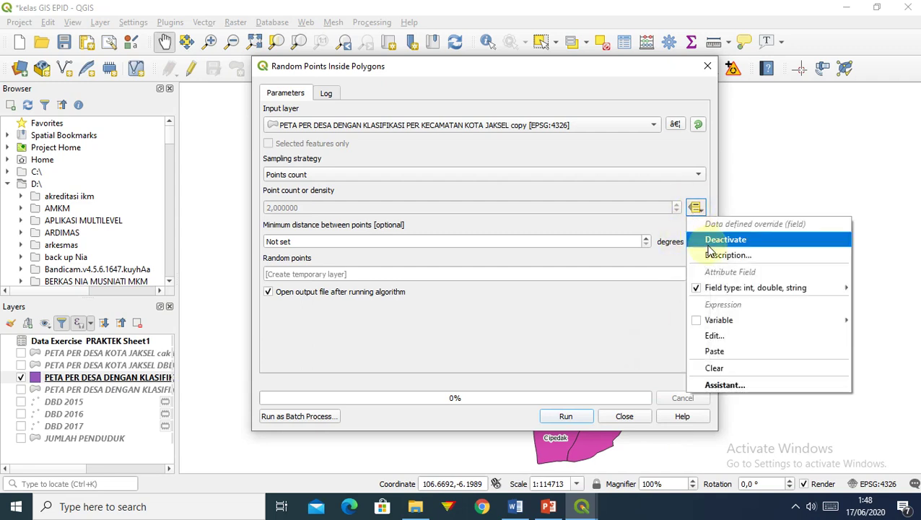
pyautogui.click(703, 287)
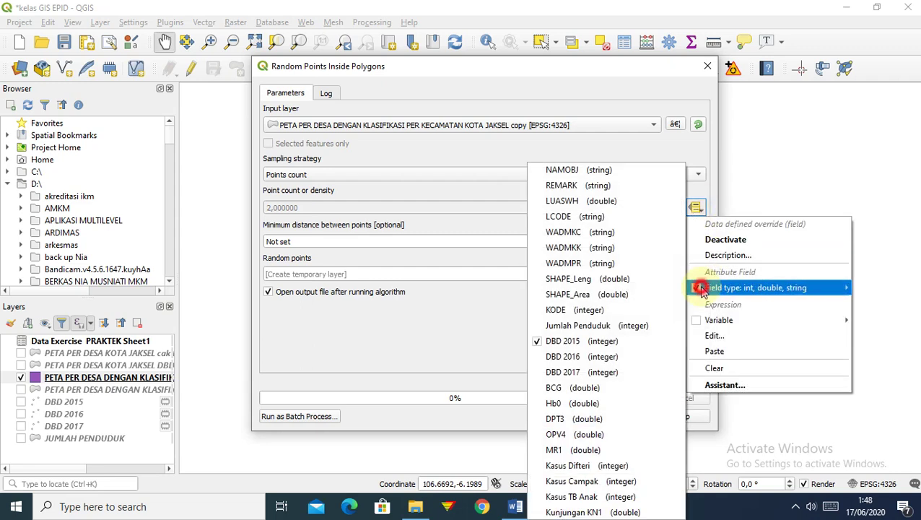
pyautogui.click(596, 496)
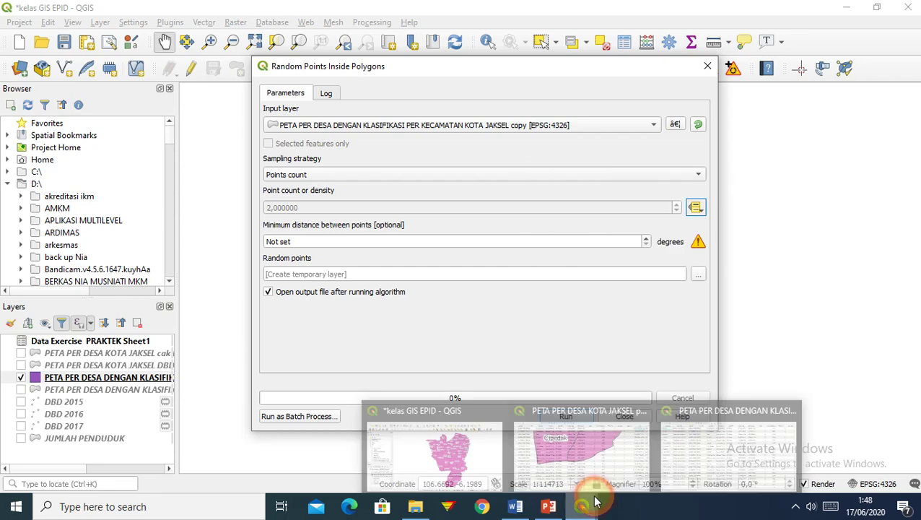
pyautogui.click(569, 339)
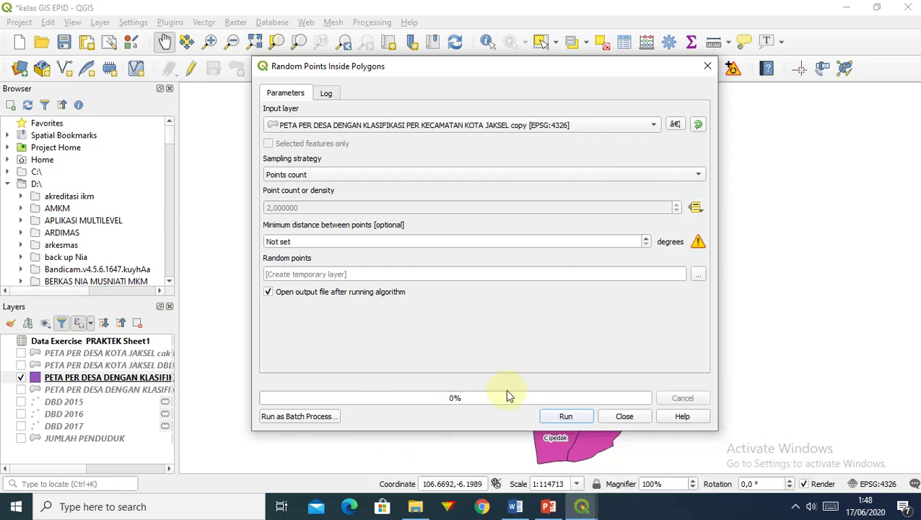
pyautogui.click(549, 417)
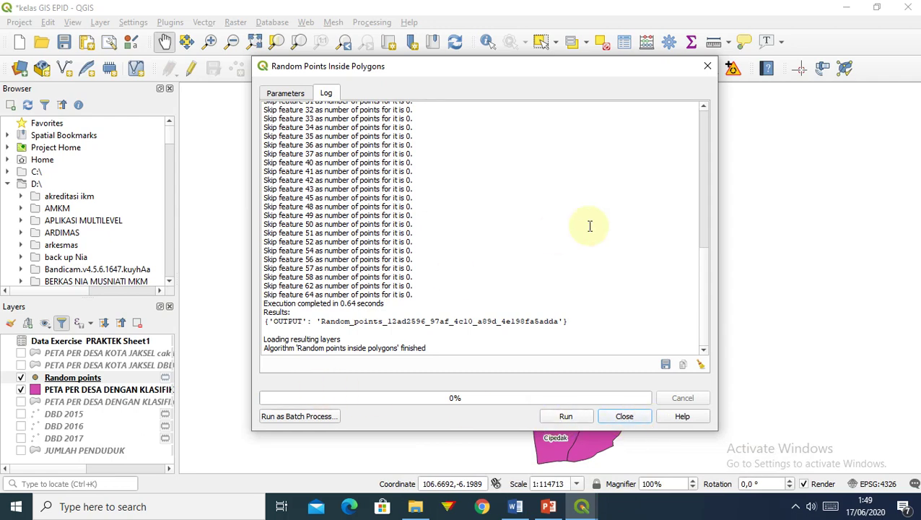
pyautogui.click(708, 66)
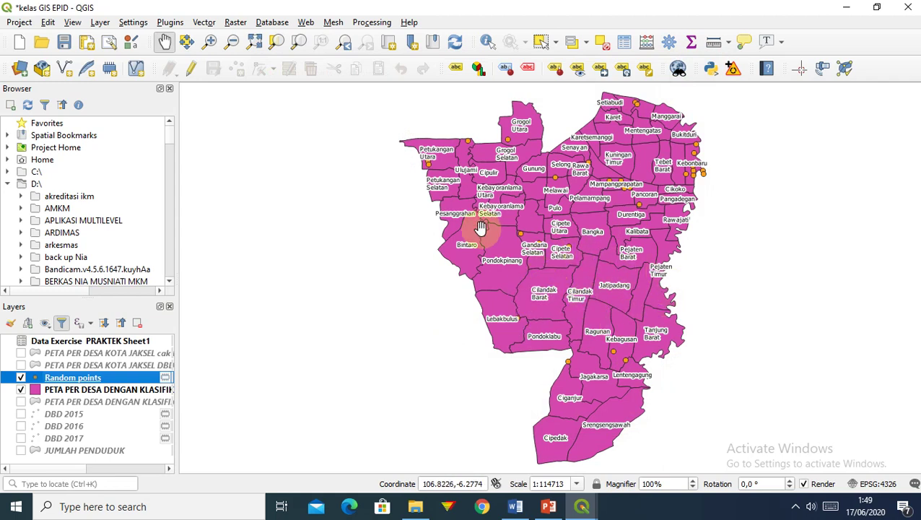
# Check the attribute table of the Random points layer and hide that layer on the map
pyautogui.click(625, 45)
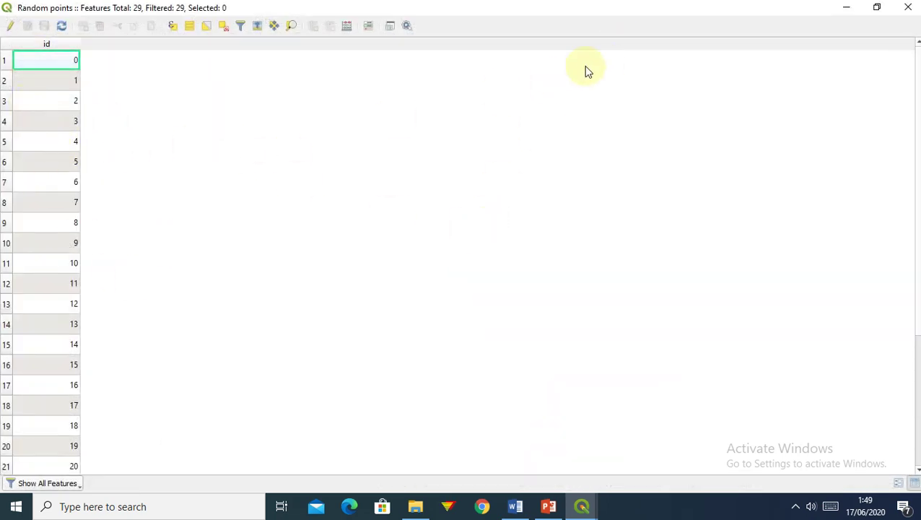
pyautogui.click(910, 7)
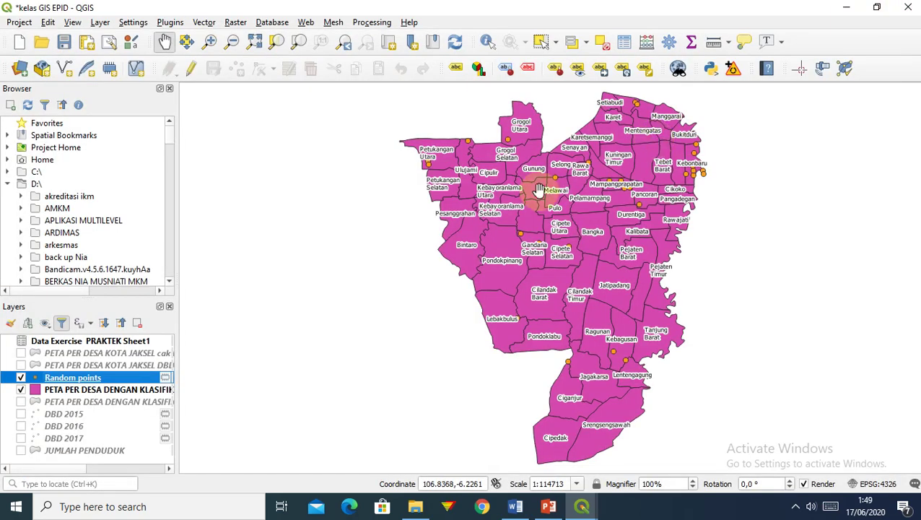
pyautogui.click(21, 377)
# Examine the KLASIFIKASI layer copy's attribute table across to the Kasus Difteri, Kasus Campak, Kasus TB Anak and Kunjungan KN1 columns
pyautogui.click(56, 390)
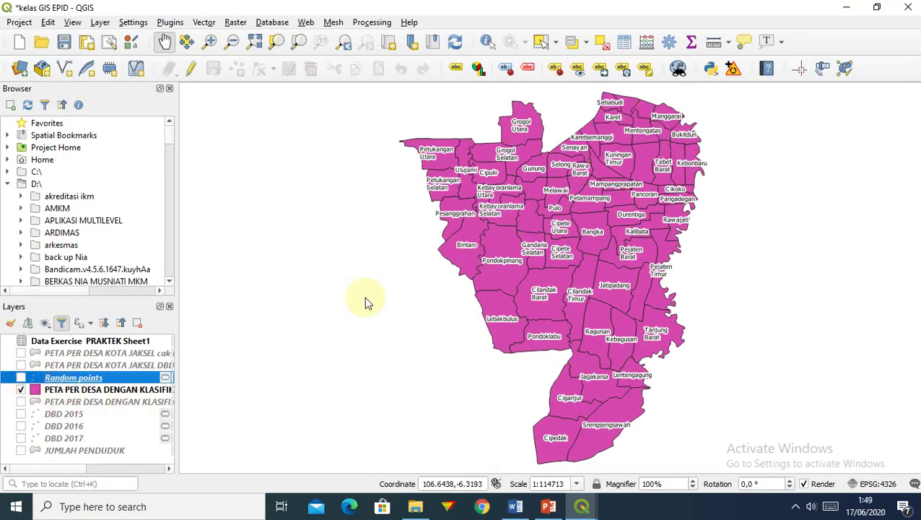
pyautogui.click(645, 68)
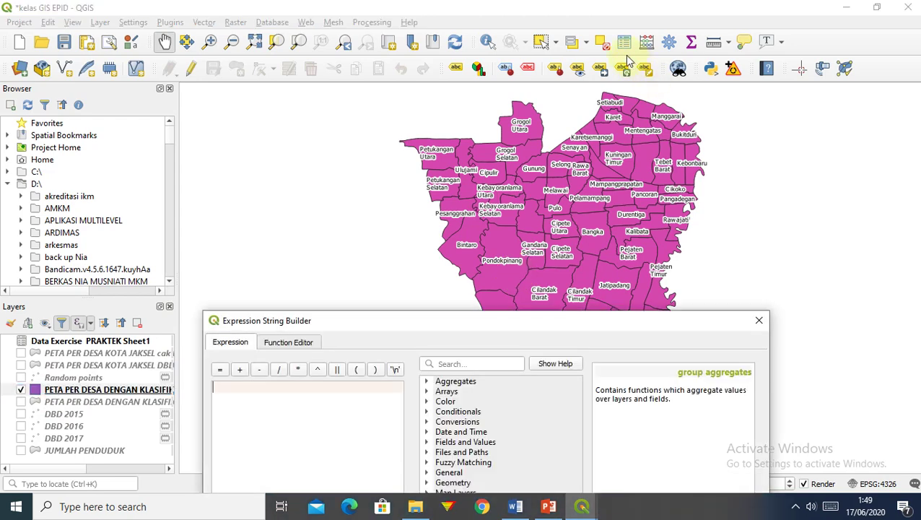
pyautogui.click(759, 320)
pyautogui.click(626, 41)
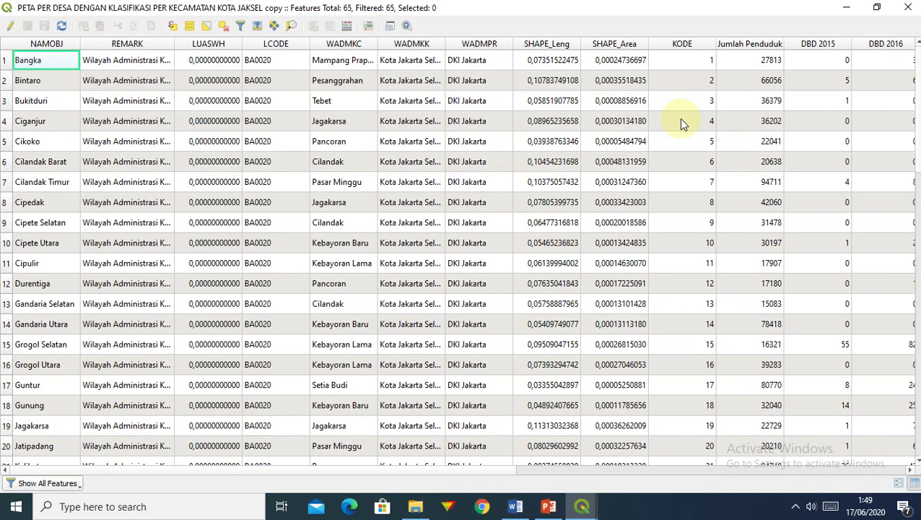
pyautogui.click(711, 121)
pyautogui.press('Right')
pyautogui.press('Right')
pyautogui.press('Right')
pyautogui.press('Right')
pyautogui.press('Right')
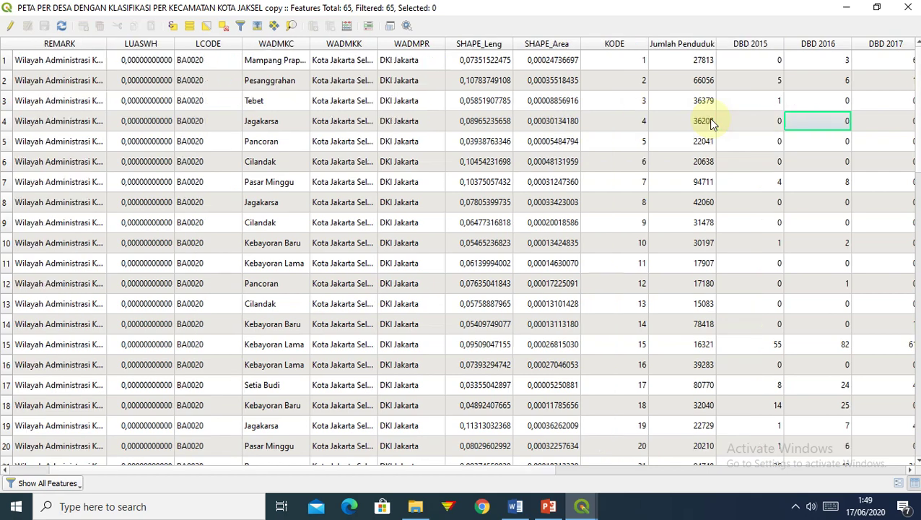
pyautogui.press('Right')
pyautogui.press('Right')
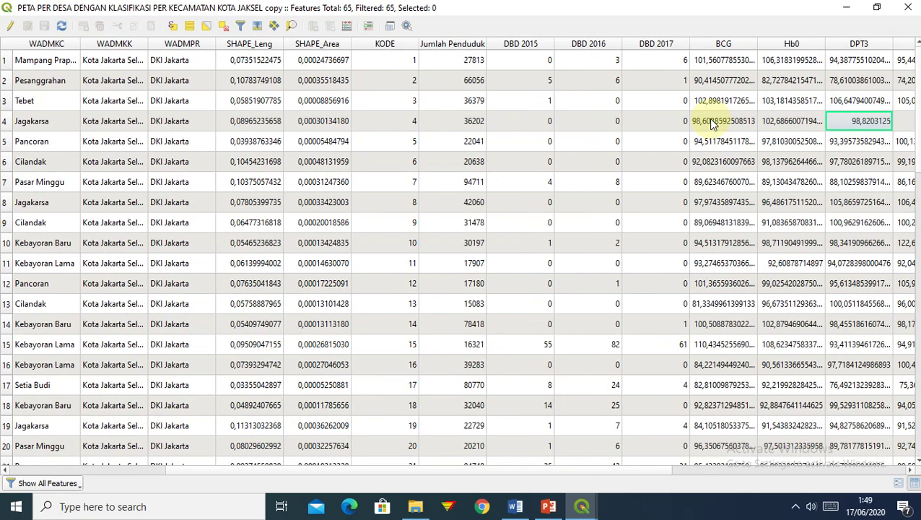
pyautogui.press('Right')
pyautogui.press('Right')
pyautogui.press('Right')
pyautogui.press('Right')
pyautogui.press('Right')
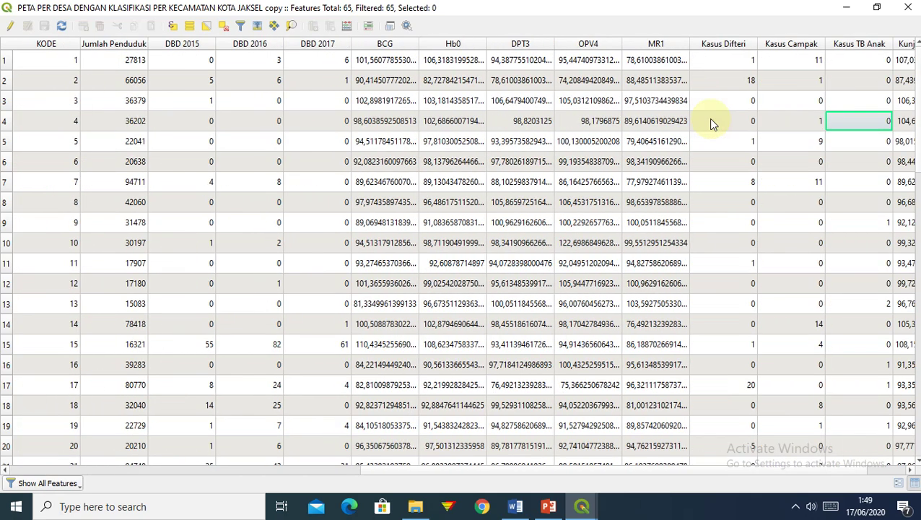
pyautogui.press('Right')
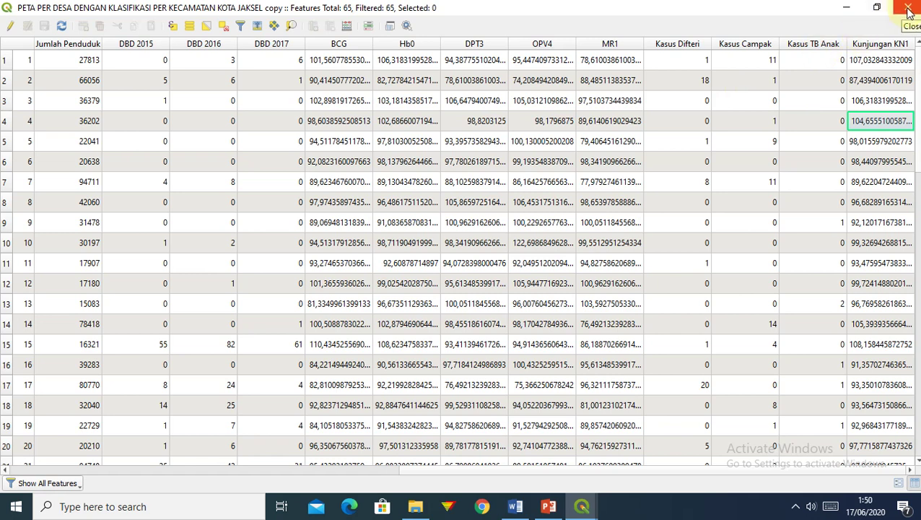
# Put away the attribute table, show the Random points layer and rename it as TB ANAK
pyautogui.click(842, 9)
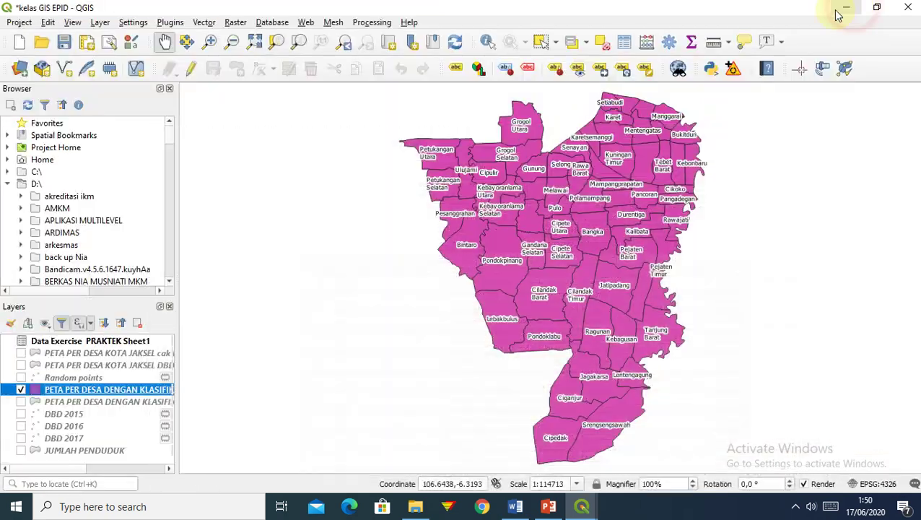
pyautogui.click(21, 378)
pyautogui.click(61, 378)
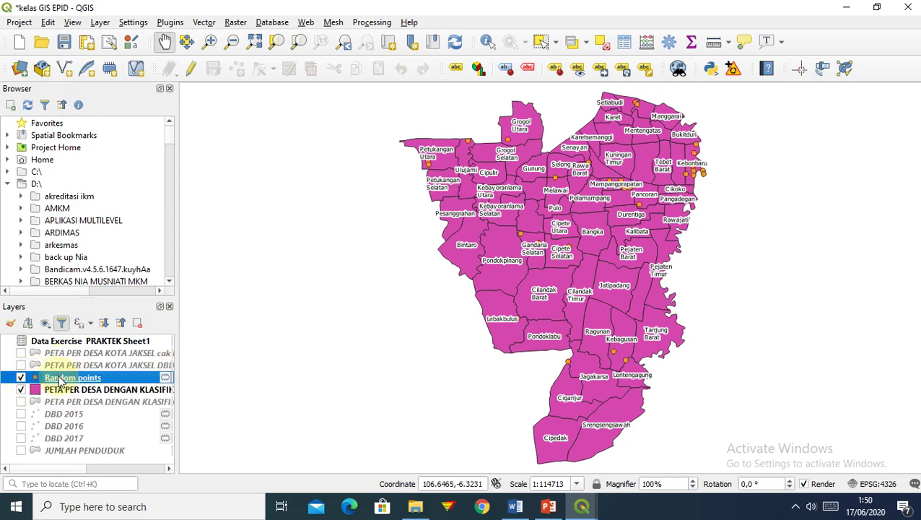
pyautogui.rightClick(60, 378)
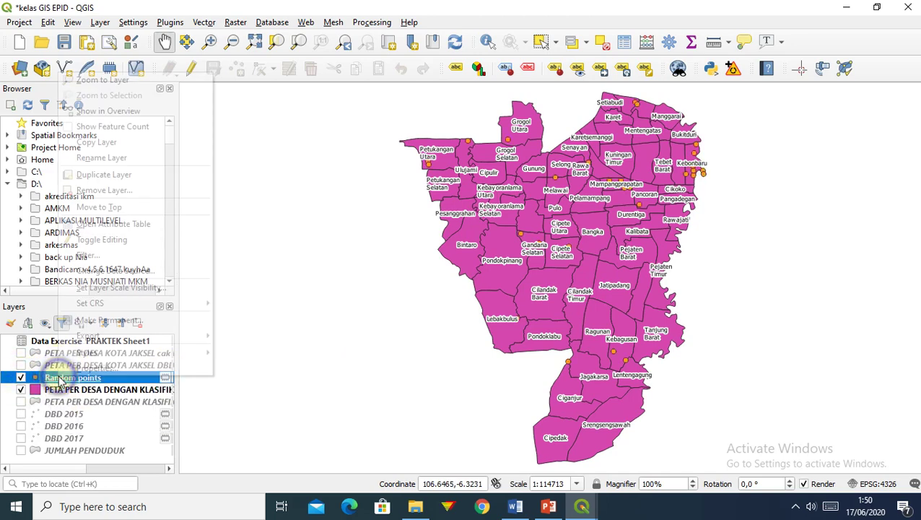
pyautogui.click(102, 159)
pyautogui.write('TB ANAK')
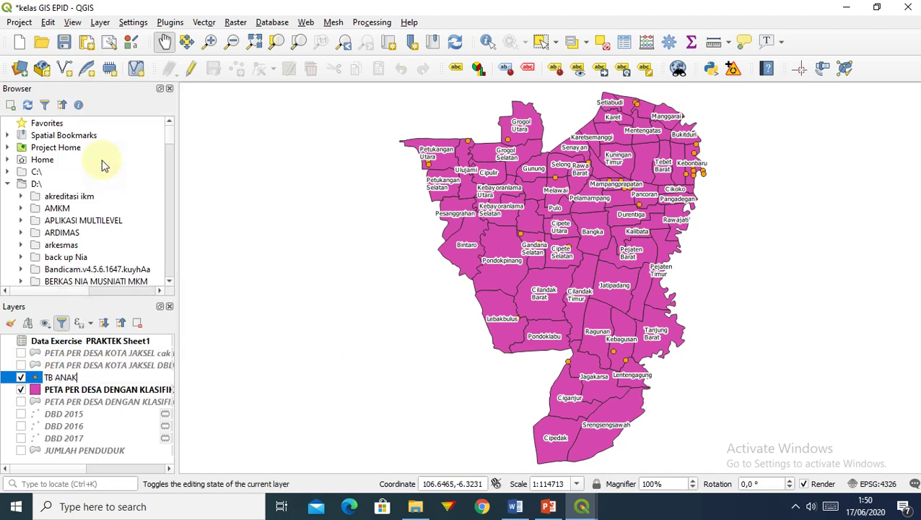
pyautogui.click(360, 334)
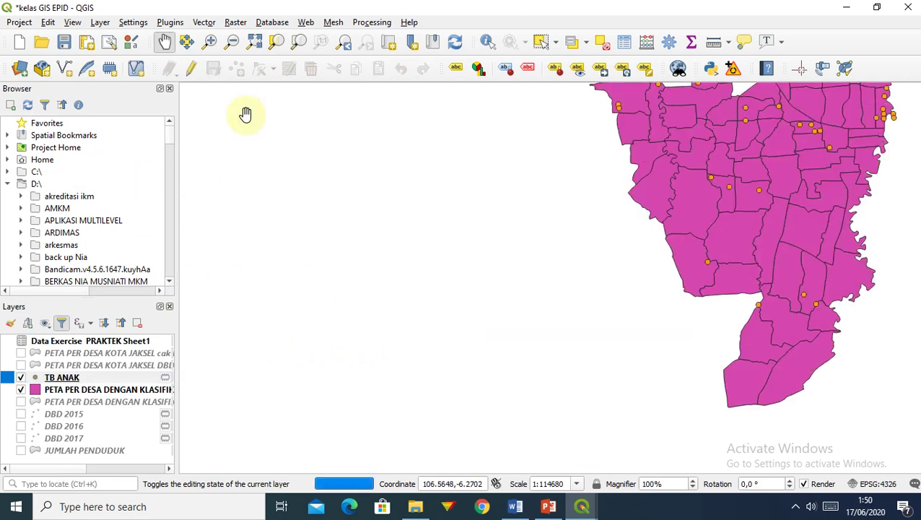
pyautogui.click(253, 41)
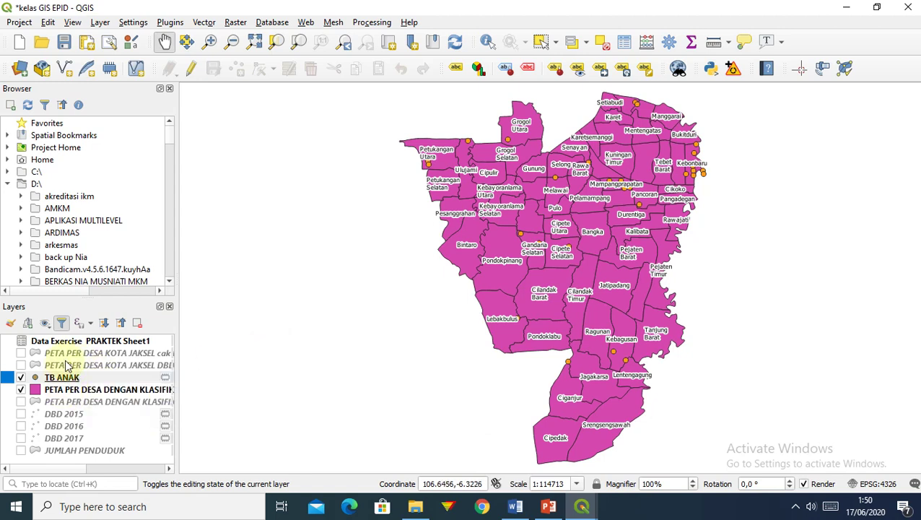
# Move the TB ANAK and cak BCG layers to the end of the layer order and make only those two visible
pyautogui.click(21, 377)
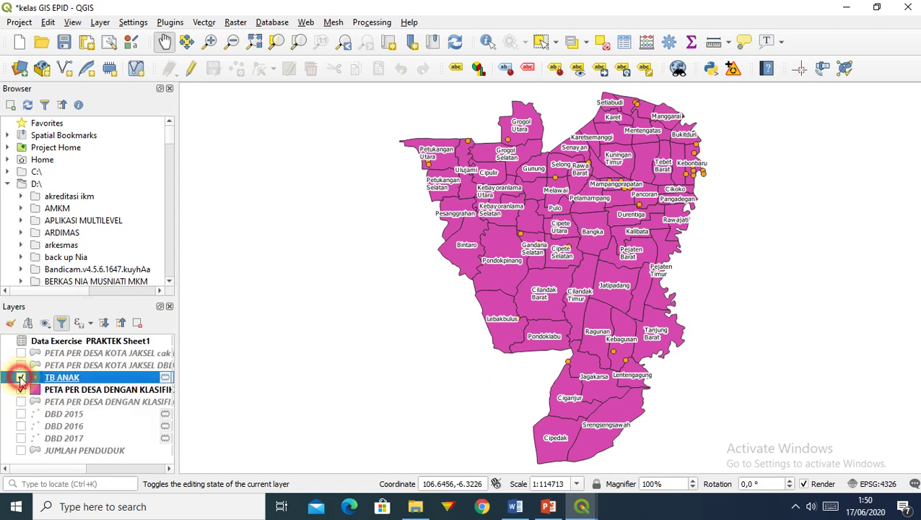
pyautogui.click(21, 390)
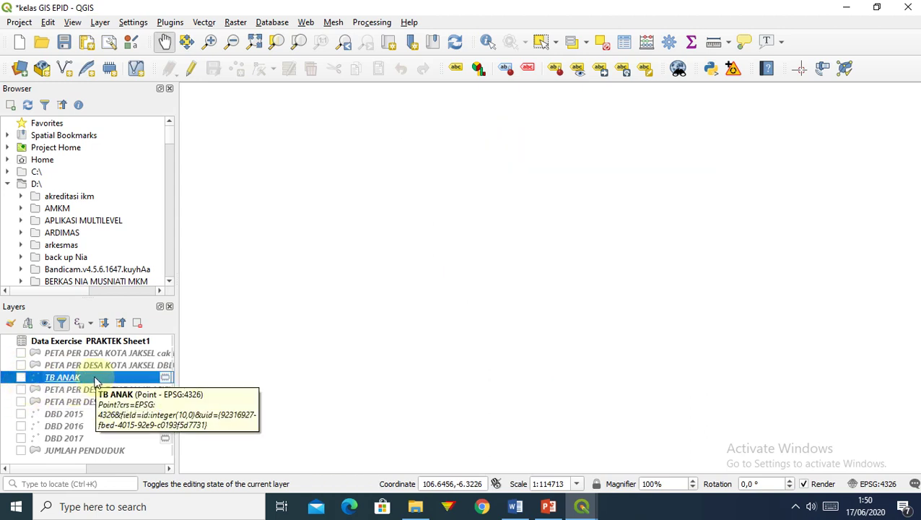
pyautogui.moveTo(94, 380); pyautogui.dragTo(89, 459)
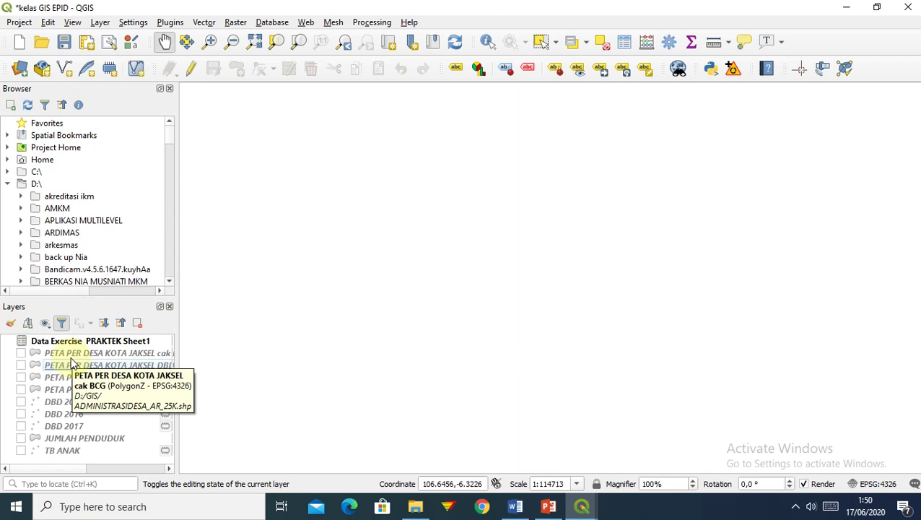
pyautogui.moveTo(63, 353); pyautogui.dragTo(58, 458)
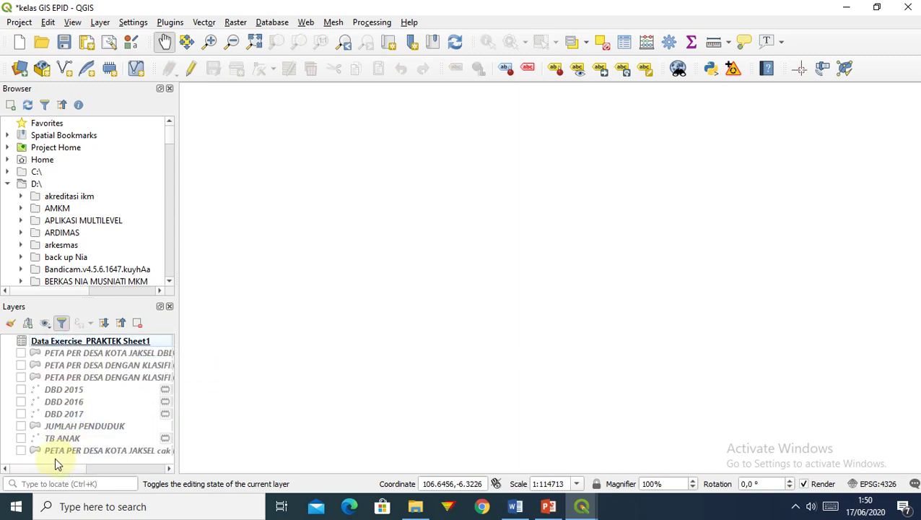
pyautogui.click(21, 438)
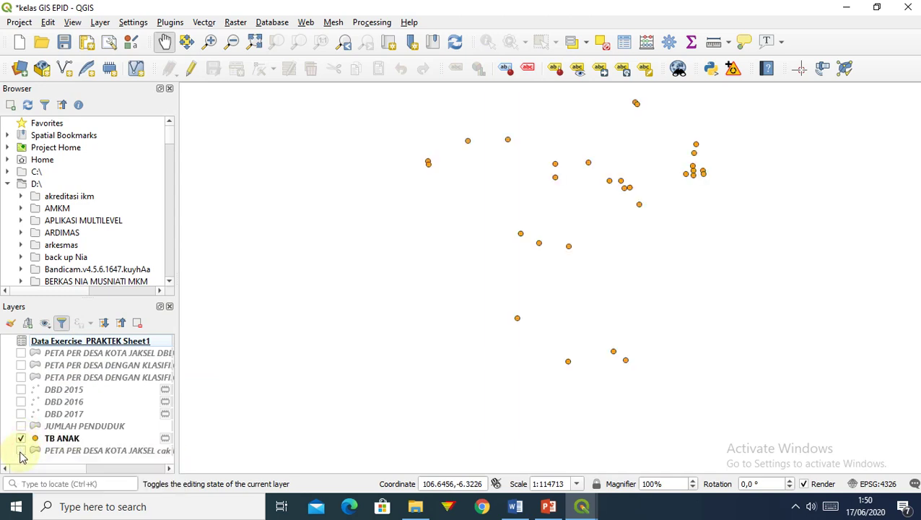
pyautogui.click(21, 452)
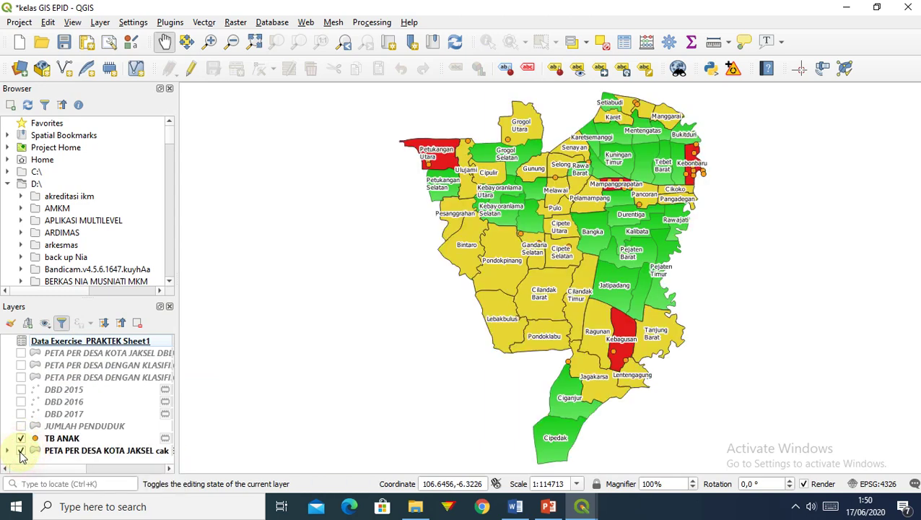
# Rename the cak BCG layer as CAKUPAN BCG and show the full map extent
pyautogui.rightClick(85, 451)
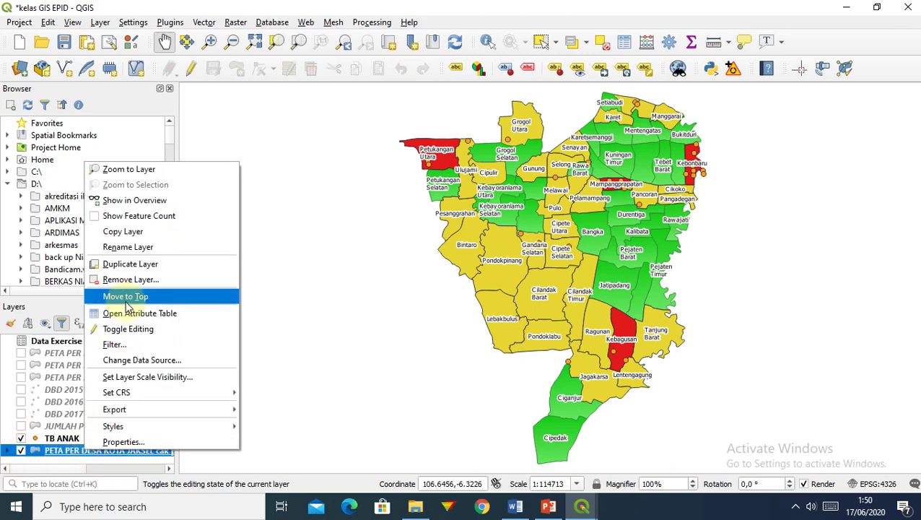
pyautogui.click(122, 252)
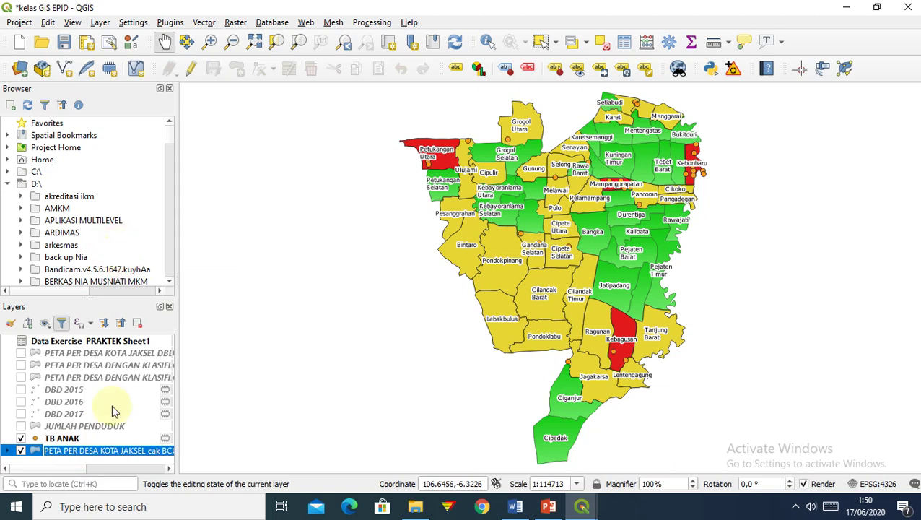
pyautogui.write('CAKUP')
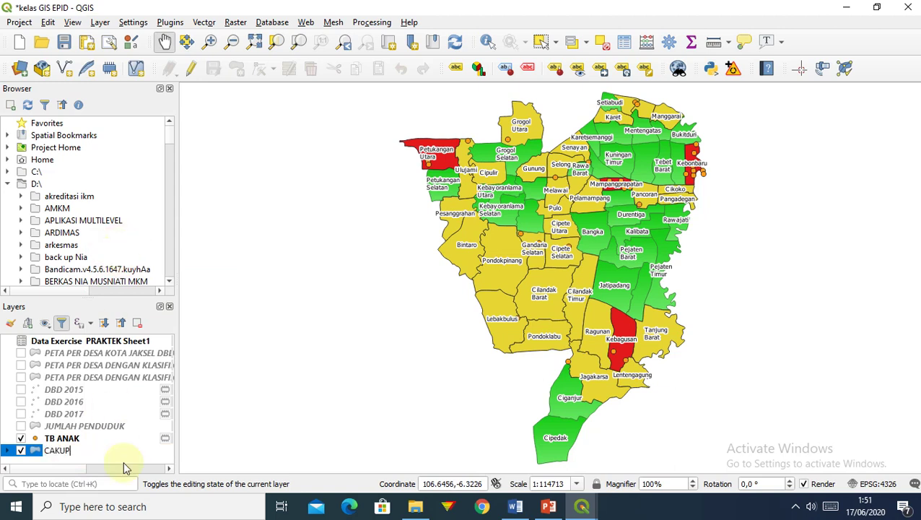
pyautogui.write('AN BCG')
pyautogui.click(277, 407)
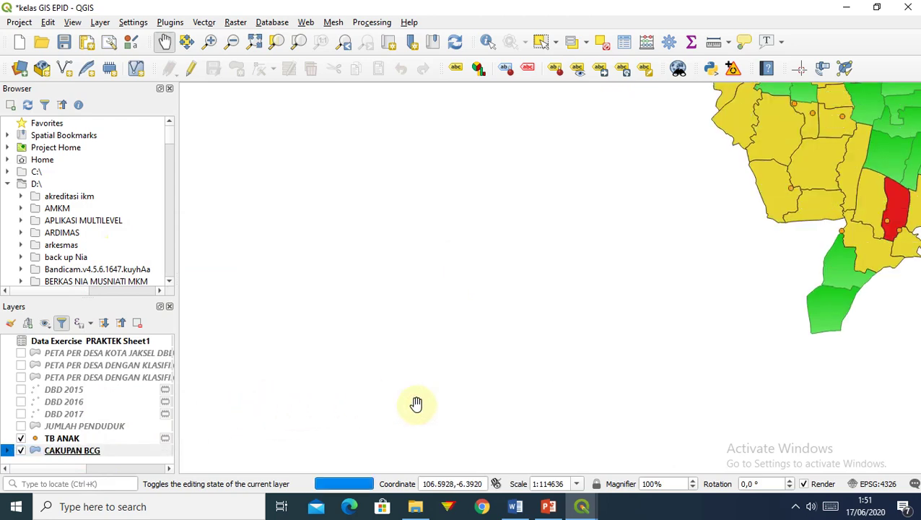
pyautogui.click(255, 41)
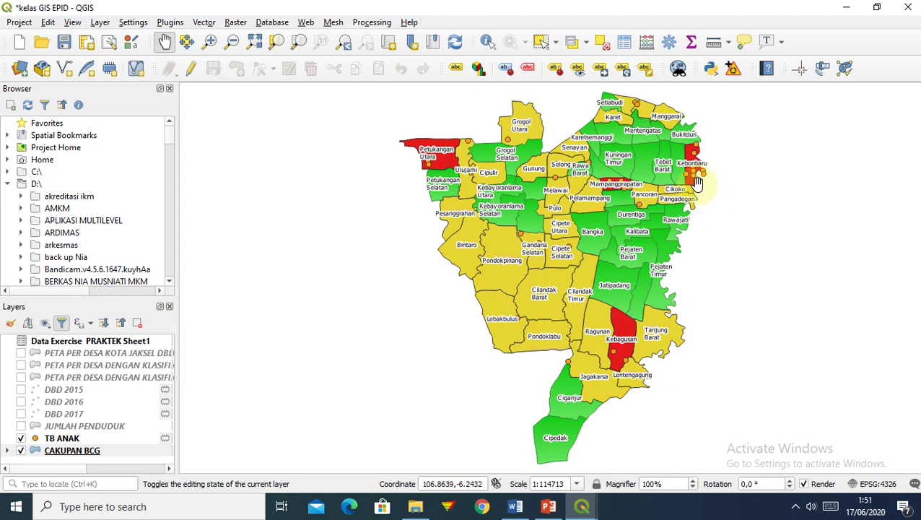
# Set the marker colour of the TB ANAK points to black and apply it
pyautogui.click(62, 438)
pyautogui.rightClick(62, 437)
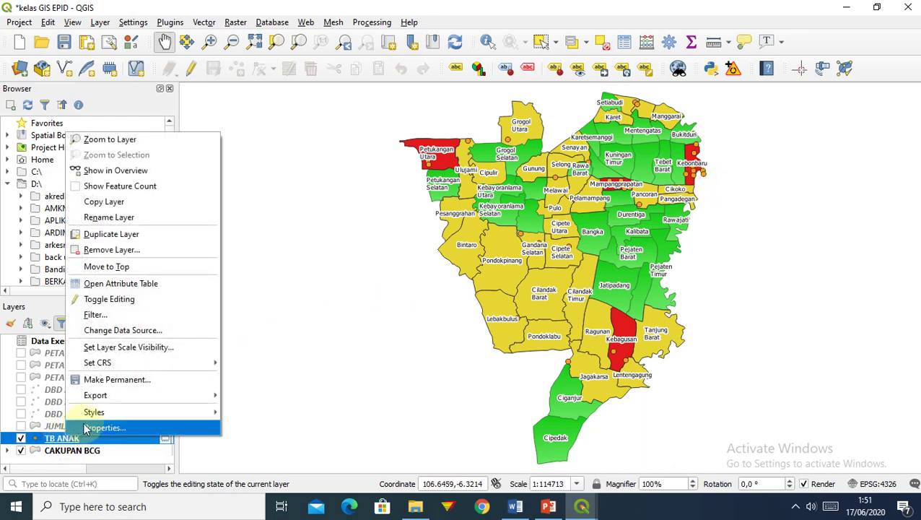
pyautogui.click(84, 427)
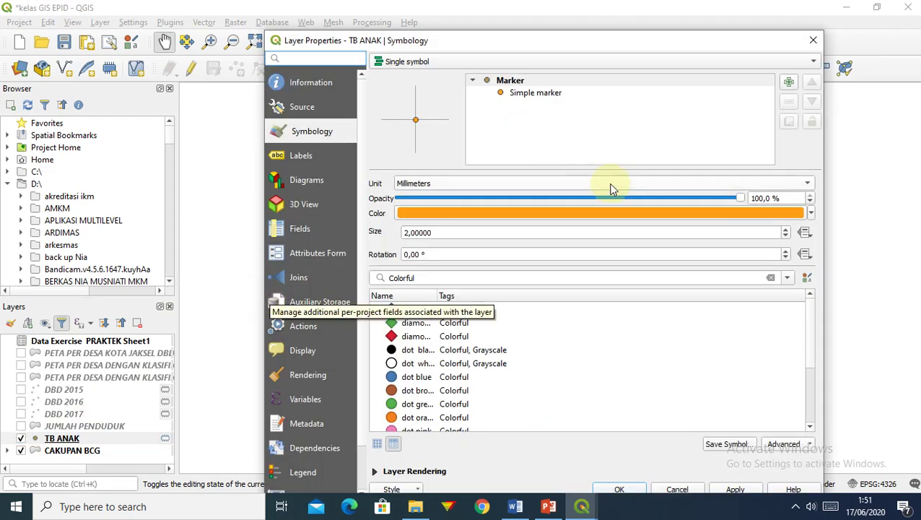
pyautogui.click(810, 213)
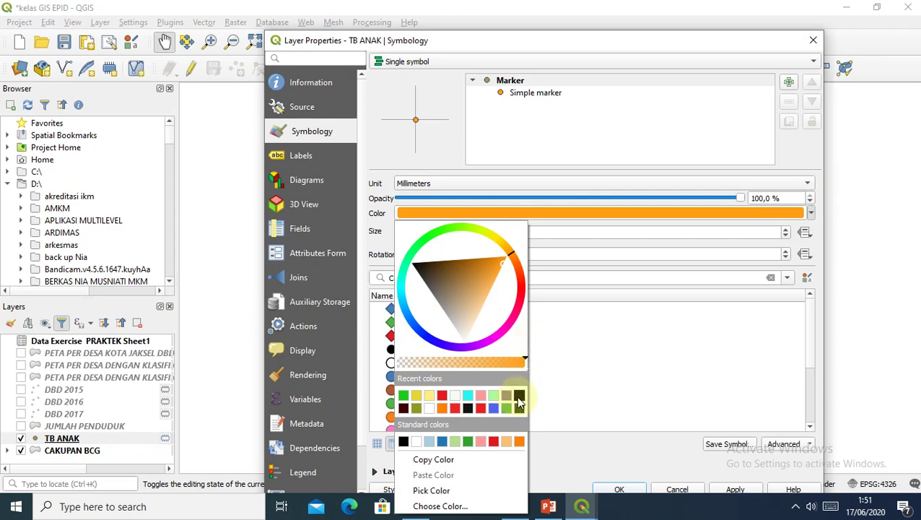
pyautogui.click(519, 399)
pyautogui.click(619, 489)
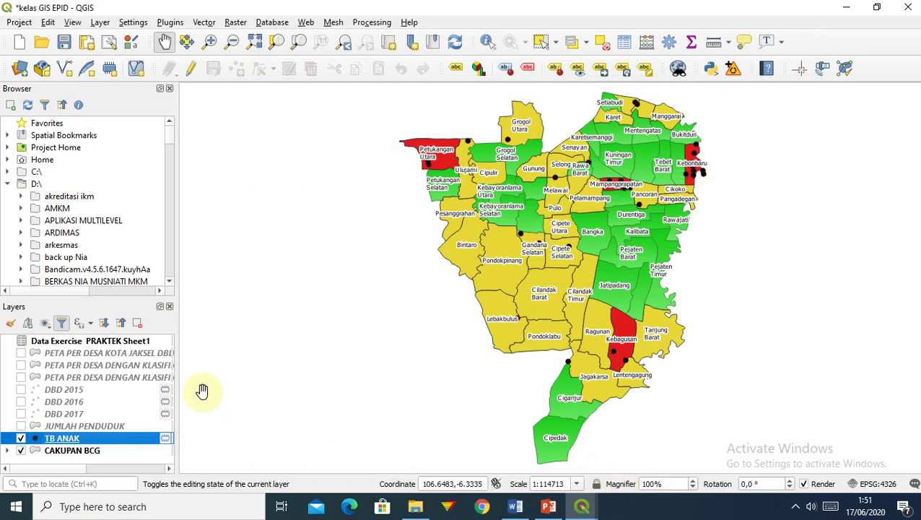
# Try a blue colour and the dot white preset for the TB ANAK points, ending with the diamond blue preset applied
pyautogui.rightClick(64, 441)
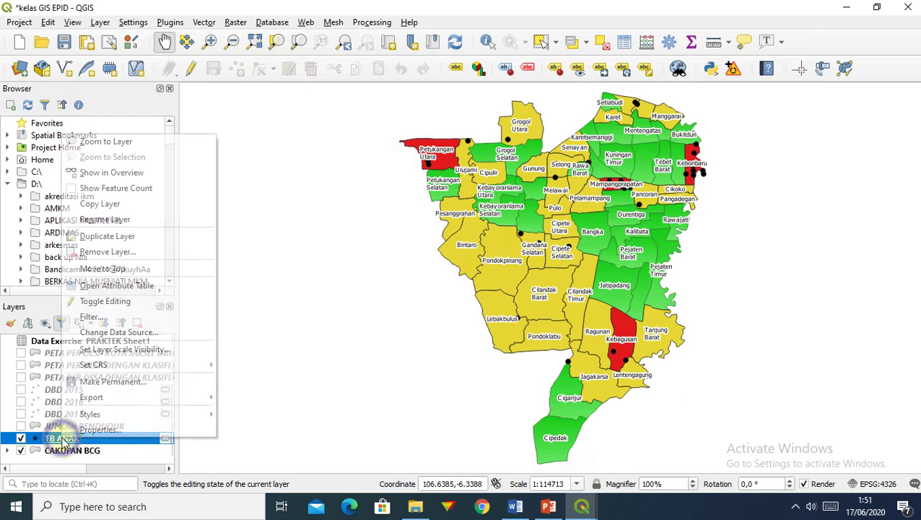
pyautogui.click(92, 433)
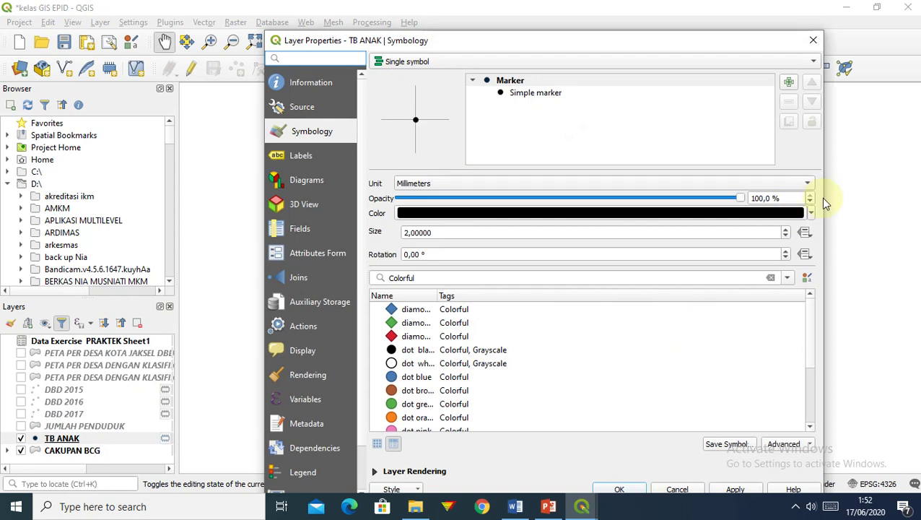
pyautogui.click(811, 214)
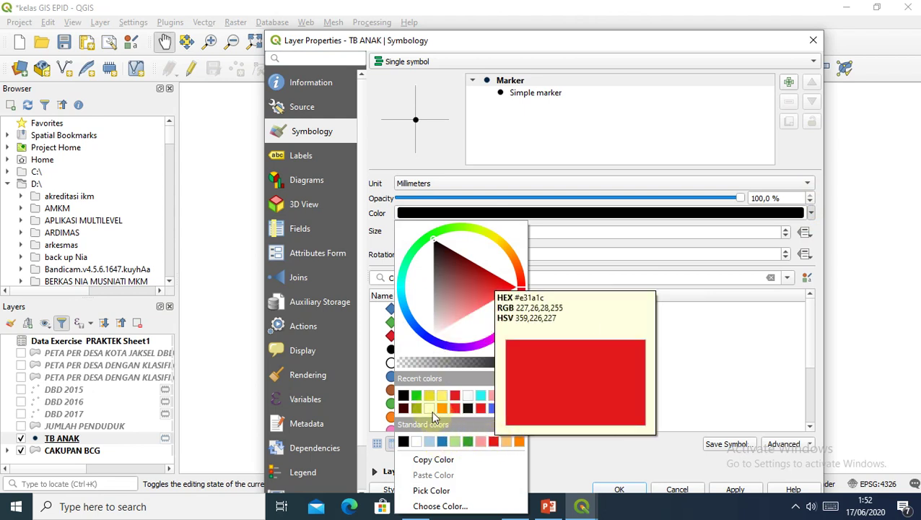
pyautogui.click(494, 410)
pyautogui.moveTo(582, 506)
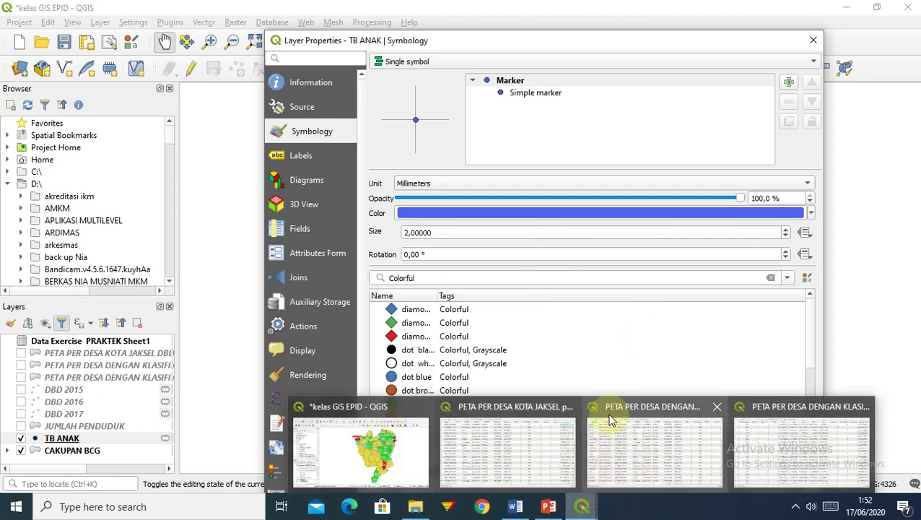
pyautogui.click(601, 364)
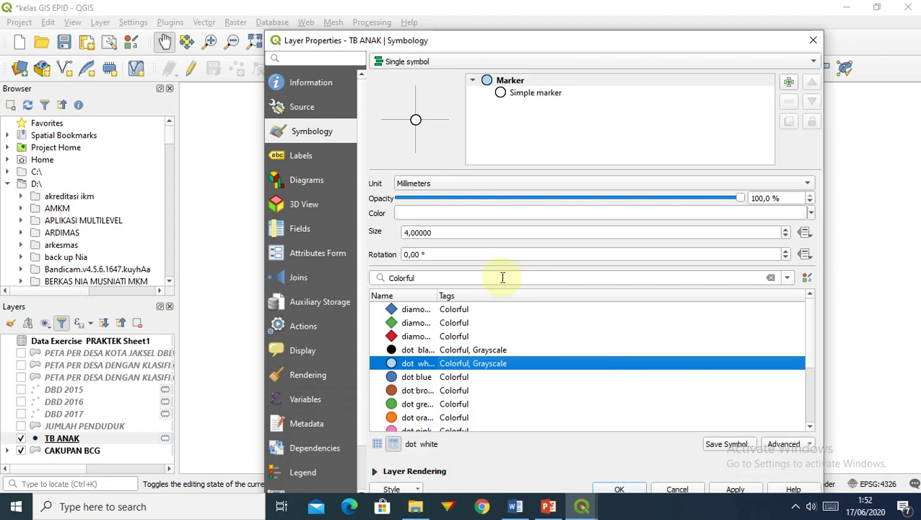
pyautogui.click(411, 310)
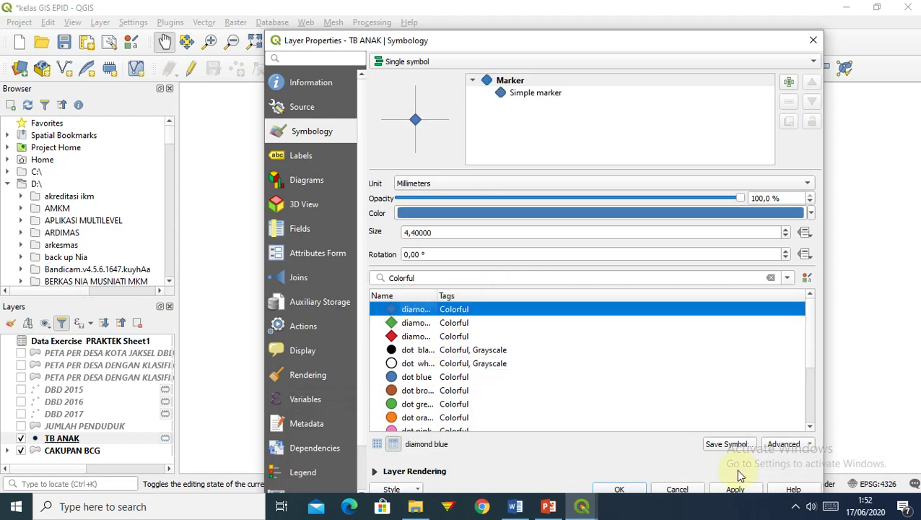
pyautogui.click(634, 489)
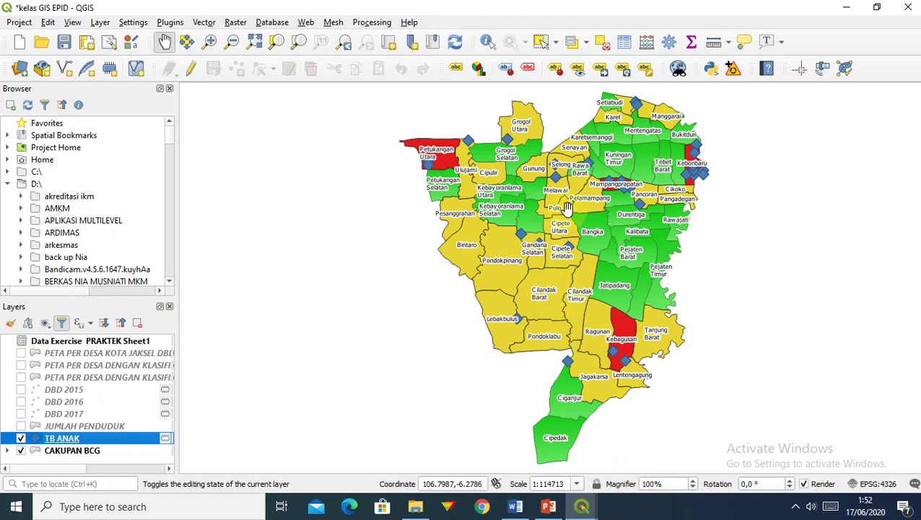
# Change the TB ANAK point symbol to the dot black preset in the layer's symbology
pyautogui.rightClick(83, 443)
pyautogui.click(108, 431)
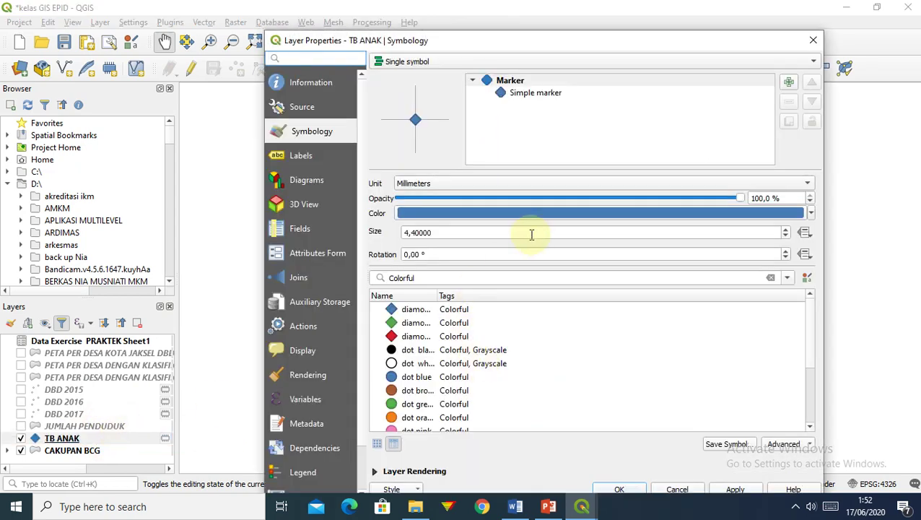
pyautogui.click(519, 93)
pyautogui.click(505, 81)
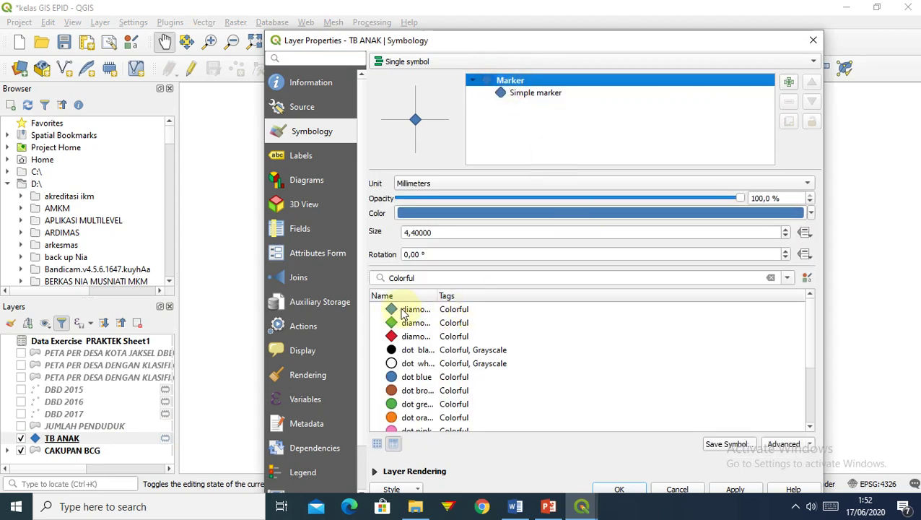
pyautogui.click(409, 354)
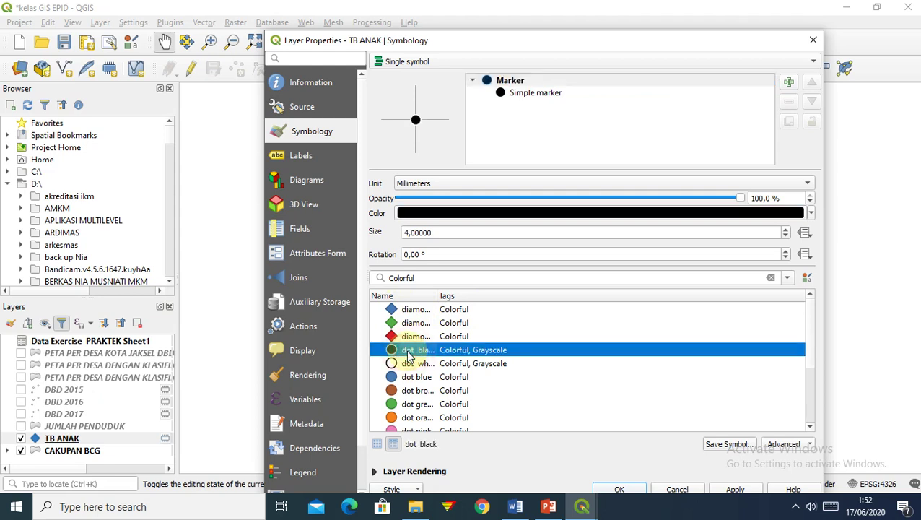
pyautogui.click(412, 377)
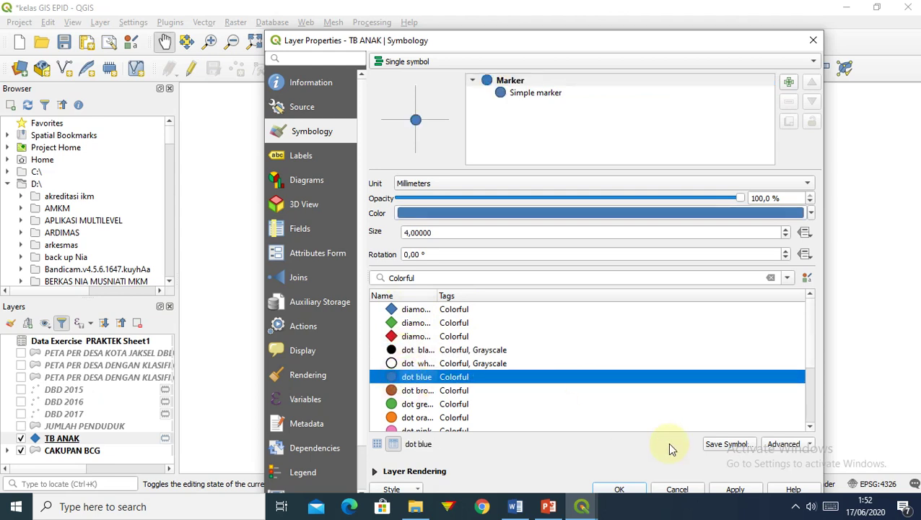
pyautogui.click(409, 353)
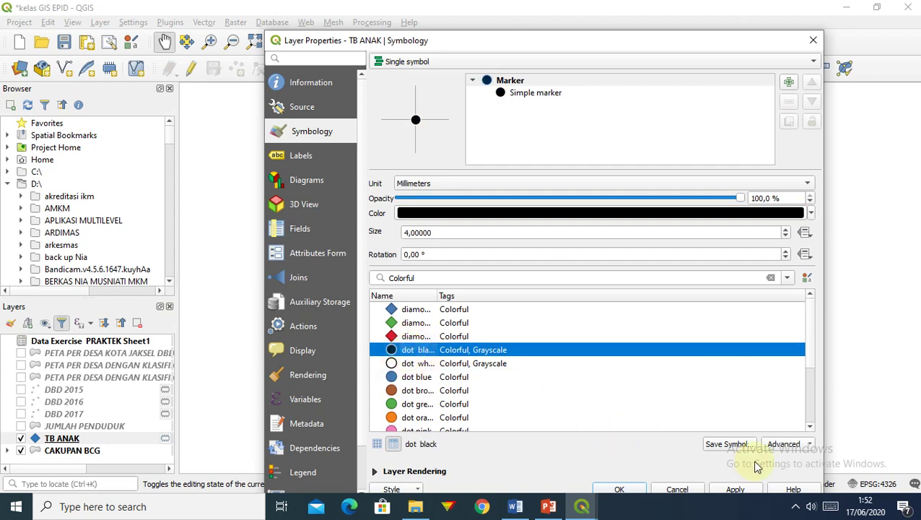
# Set the TB ANAK dot black marker to size 2, then try the dot blue preset and return to dot black
pyautogui.click(785, 237)
pyautogui.click(785, 236)
pyautogui.click(786, 237)
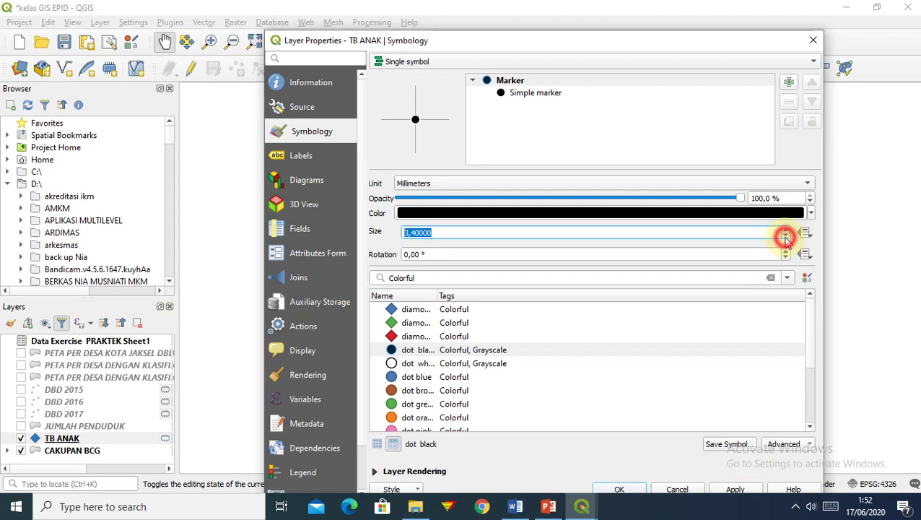
pyautogui.click(786, 236)
pyautogui.click(786, 237)
pyautogui.click(786, 237)
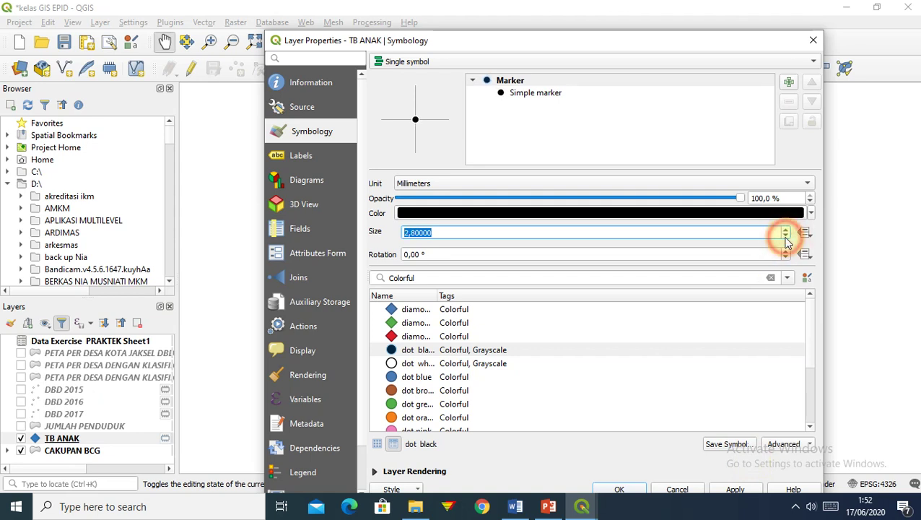
pyautogui.click(786, 236)
pyautogui.click(785, 237)
pyautogui.click(786, 237)
pyautogui.click(786, 237)
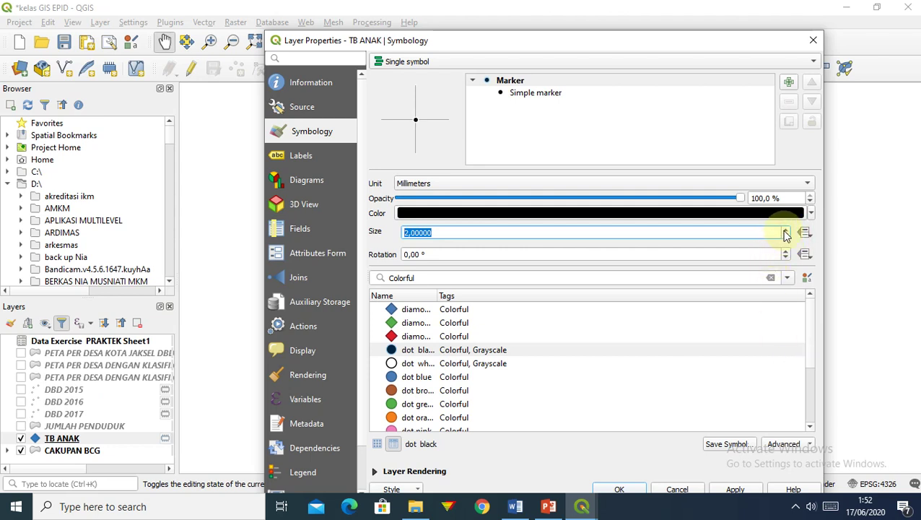
pyautogui.click(392, 377)
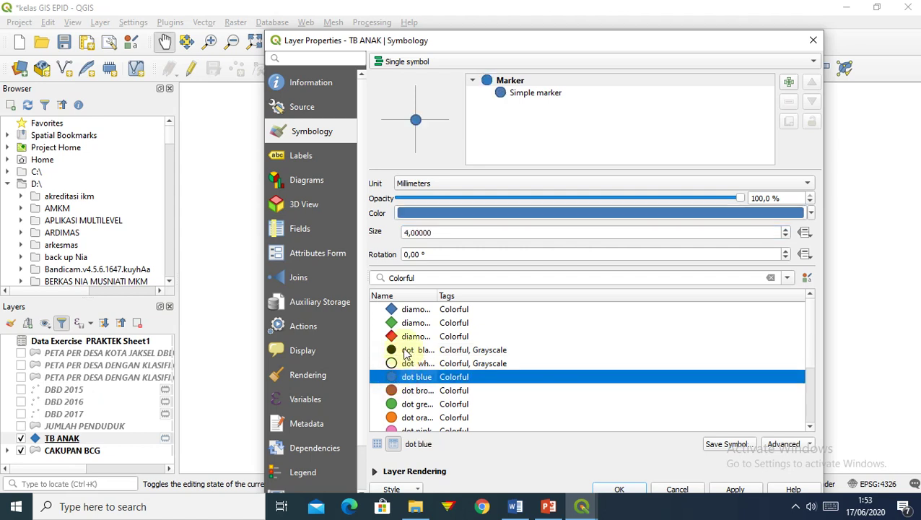
pyautogui.click(399, 350)
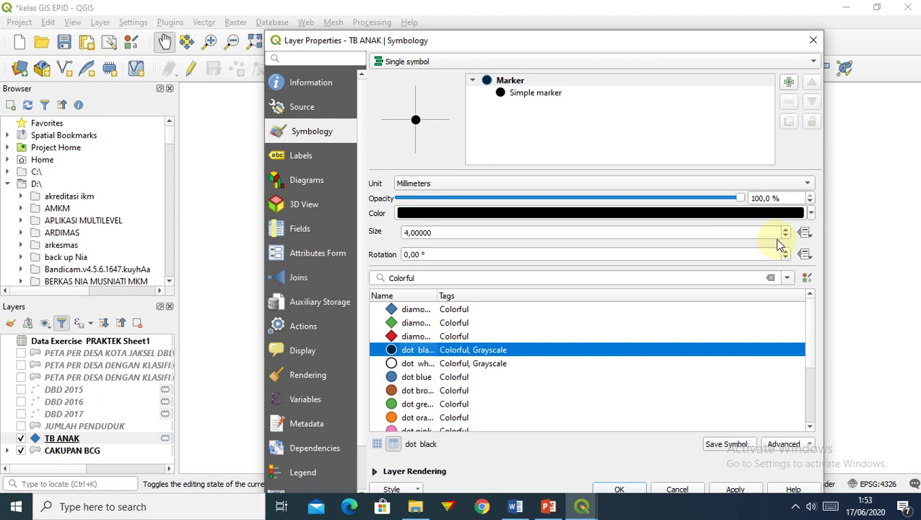
# Give the TB ANAK points the dot blue preset at size 2 and apply the symbology
pyautogui.click(377, 444)
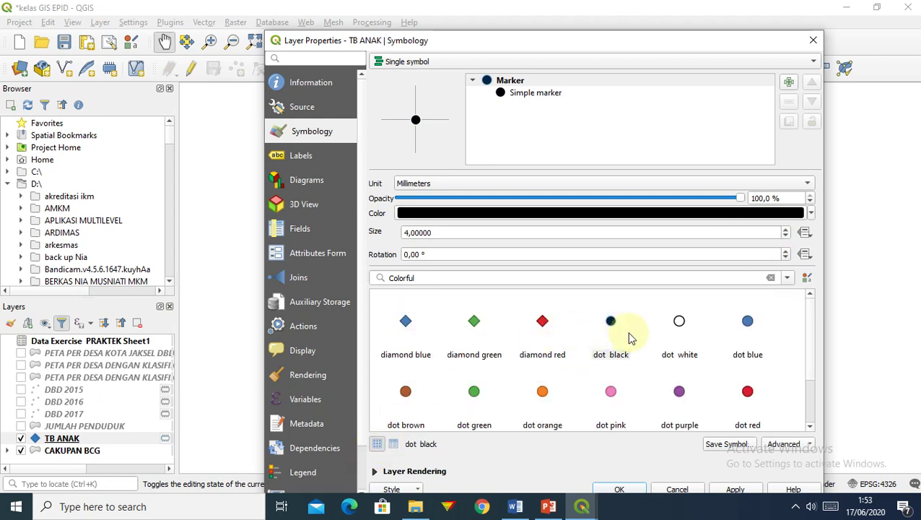
pyautogui.click(747, 324)
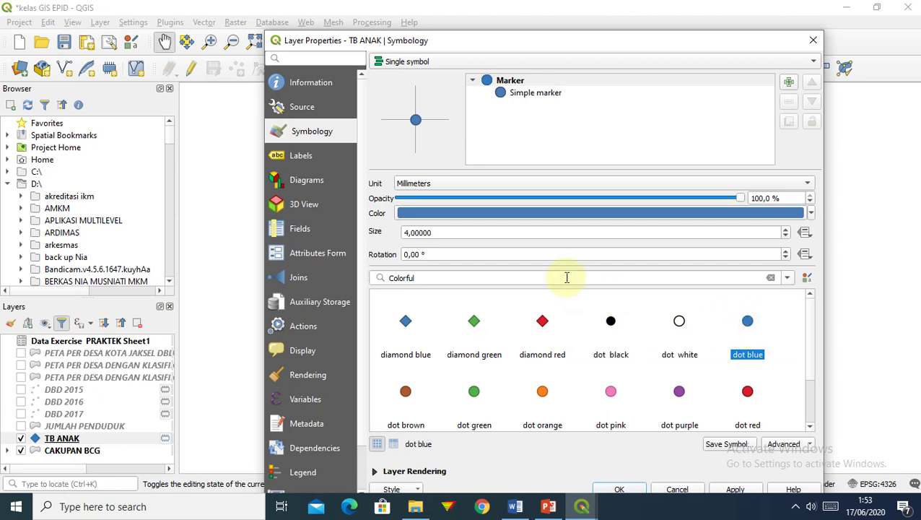
pyautogui.click(785, 236)
pyautogui.click(786, 236)
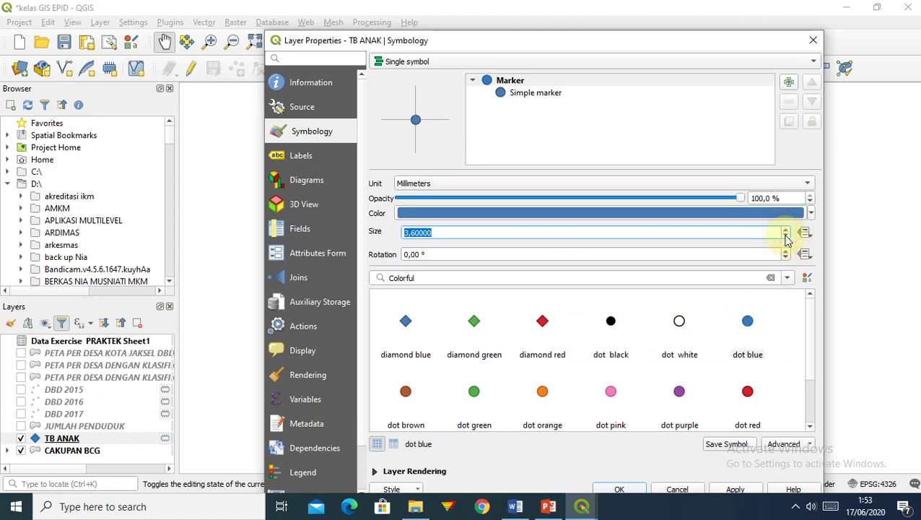
pyautogui.click(786, 237)
pyautogui.click(785, 237)
pyautogui.click(786, 237)
pyautogui.click(785, 236)
pyautogui.click(785, 237)
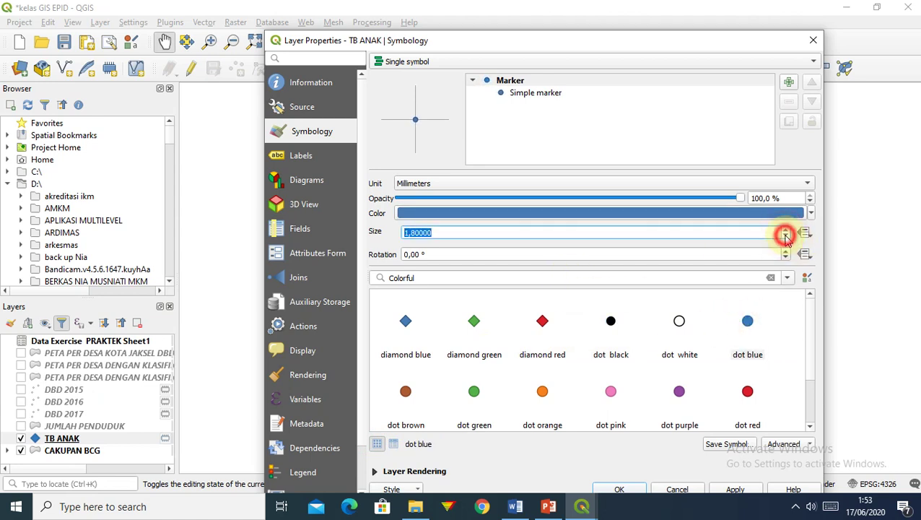
pyautogui.click(785, 237)
pyautogui.click(785, 230)
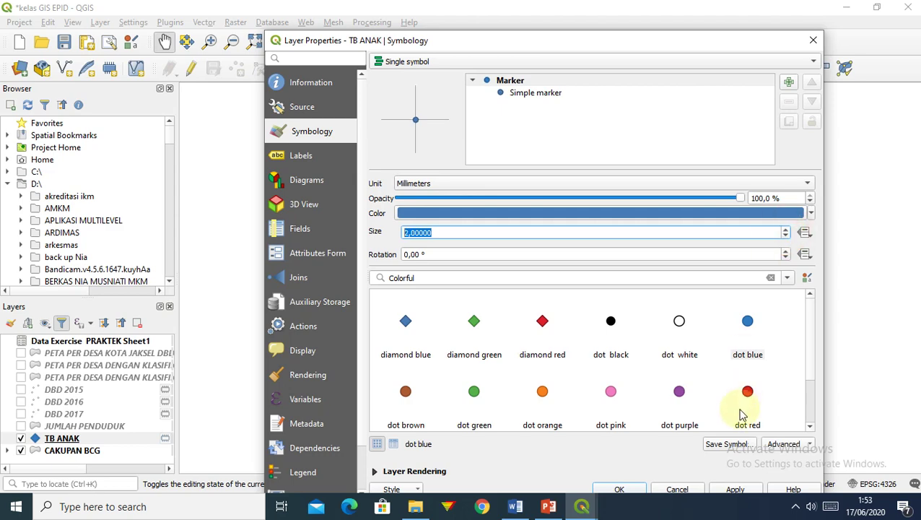
pyautogui.click(729, 490)
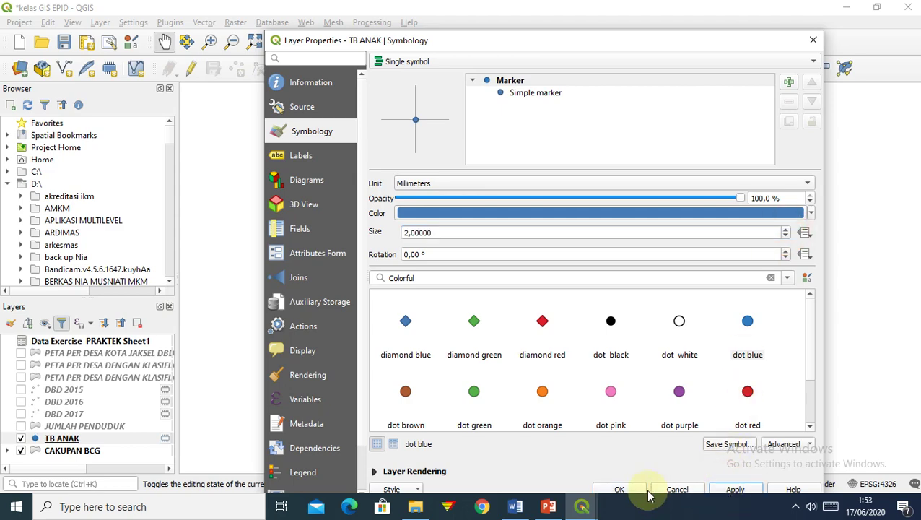
pyautogui.click(624, 489)
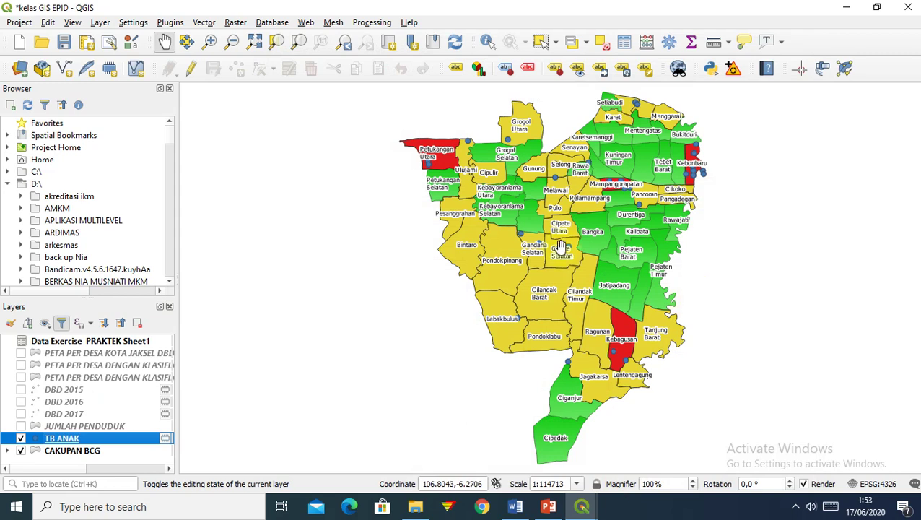
pyautogui.click(117, 430)
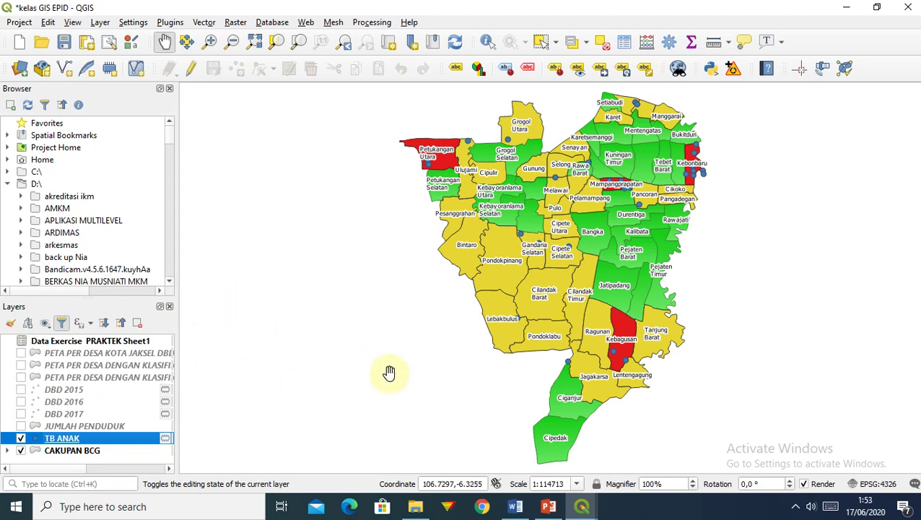
# Turn on the three PETA PER DESA layers, DBD 2015, DBD 2016, DBD 2017 and JUMLAH PENDUDUK
pyautogui.click(21, 353)
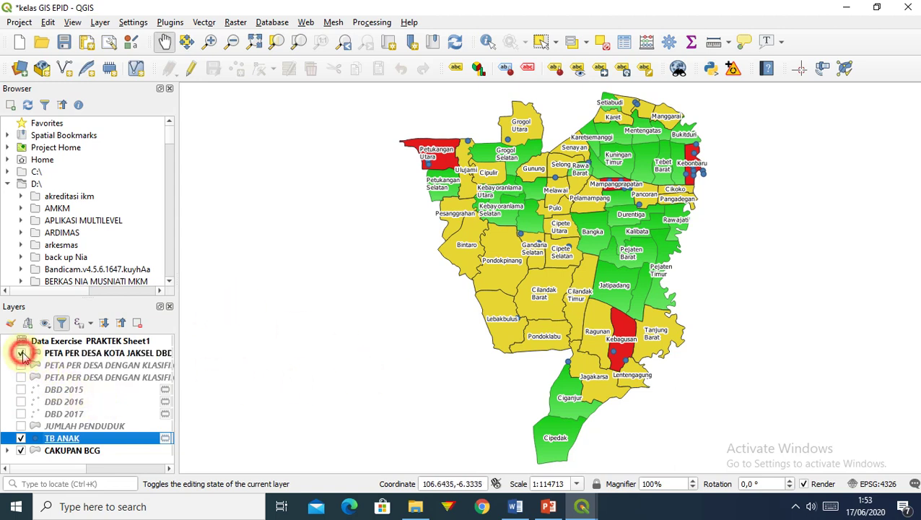
pyautogui.click(21, 365)
pyautogui.click(21, 377)
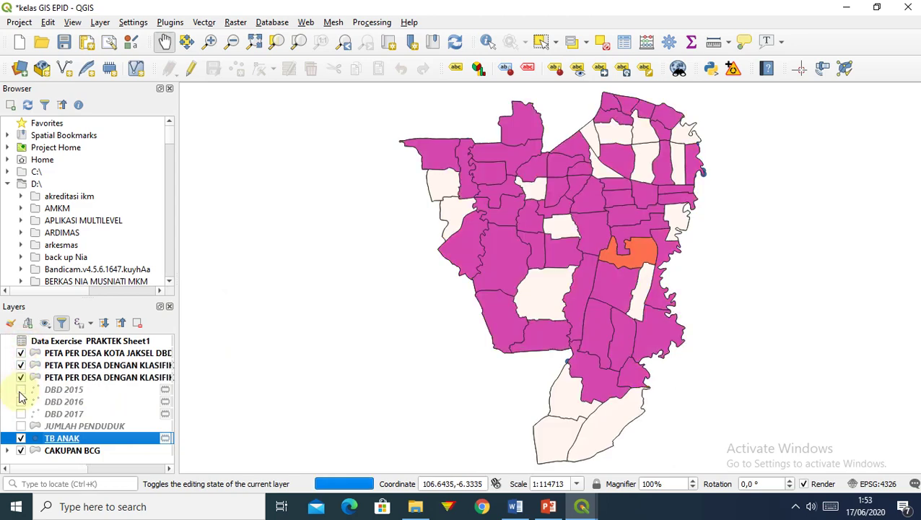
pyautogui.click(21, 389)
pyautogui.click(21, 401)
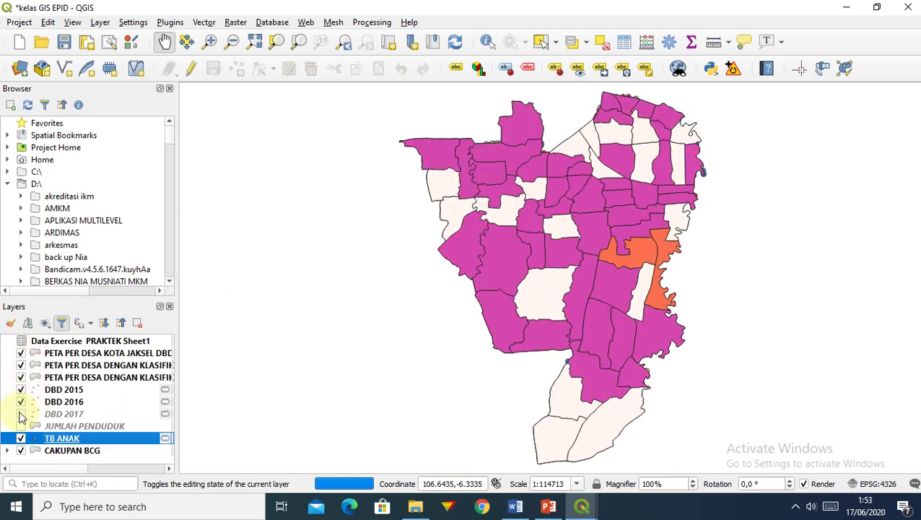
pyautogui.click(21, 415)
pyautogui.click(21, 426)
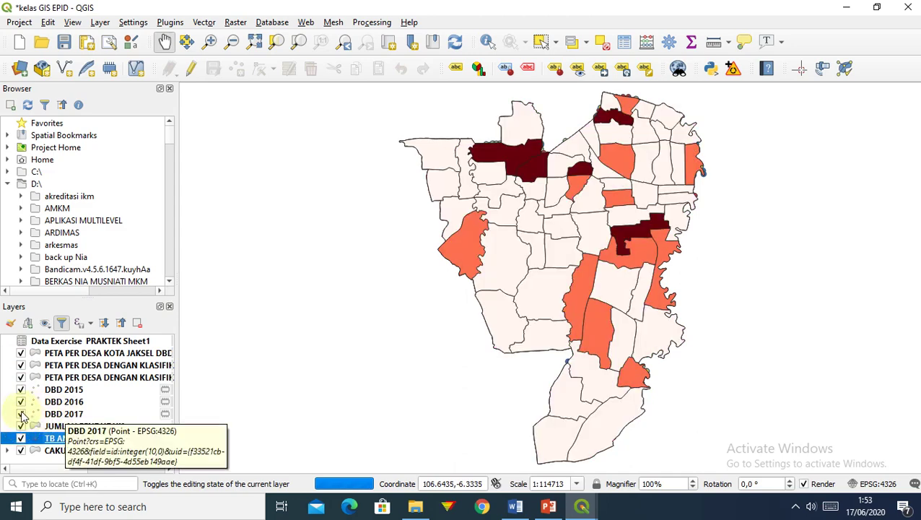
# Hide TB ANAK, CAKUPAN BCG and the three PETA PER DESA layers, leaving the DBD points over JUMLAH PENDUDUK
pyautogui.click(21, 438)
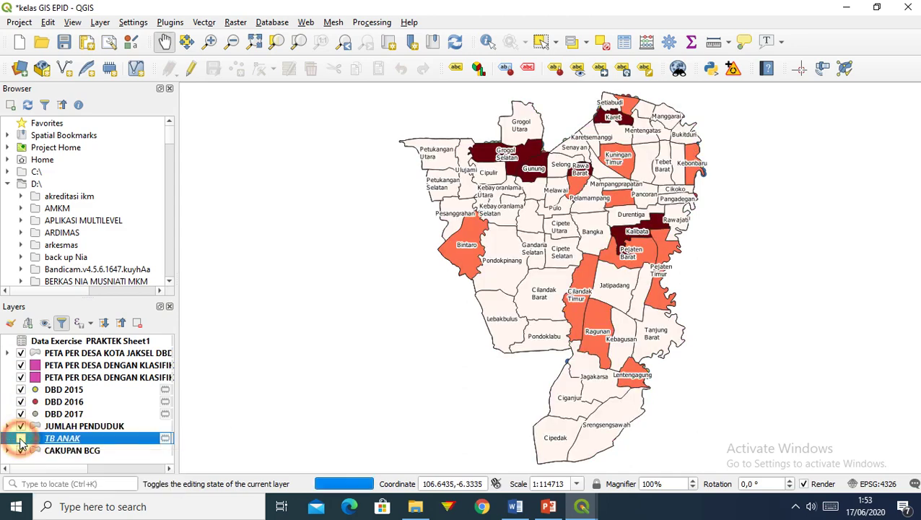
pyautogui.click(21, 450)
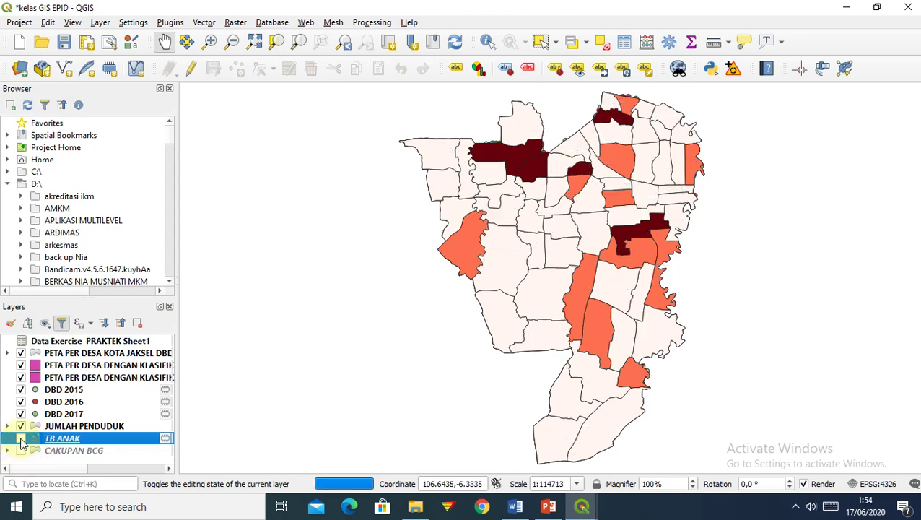
pyautogui.click(21, 427)
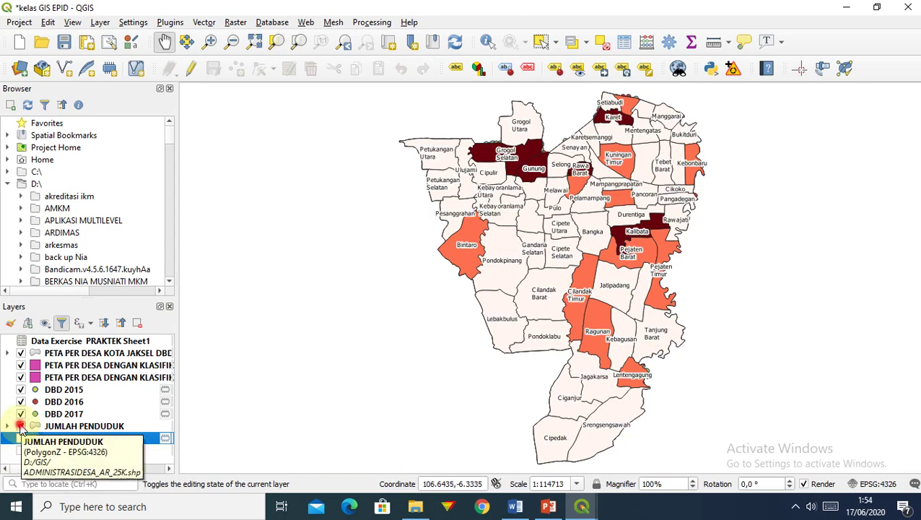
pyautogui.click(21, 353)
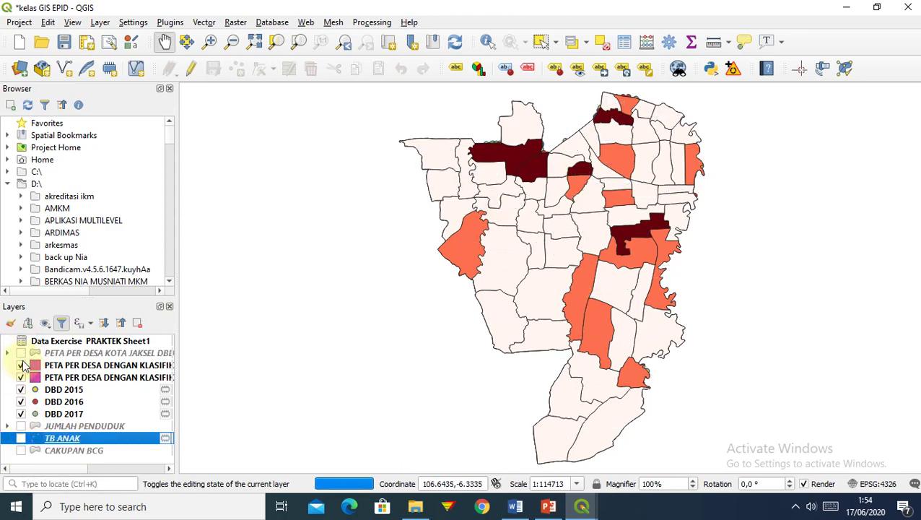
pyautogui.click(22, 365)
pyautogui.click(22, 377)
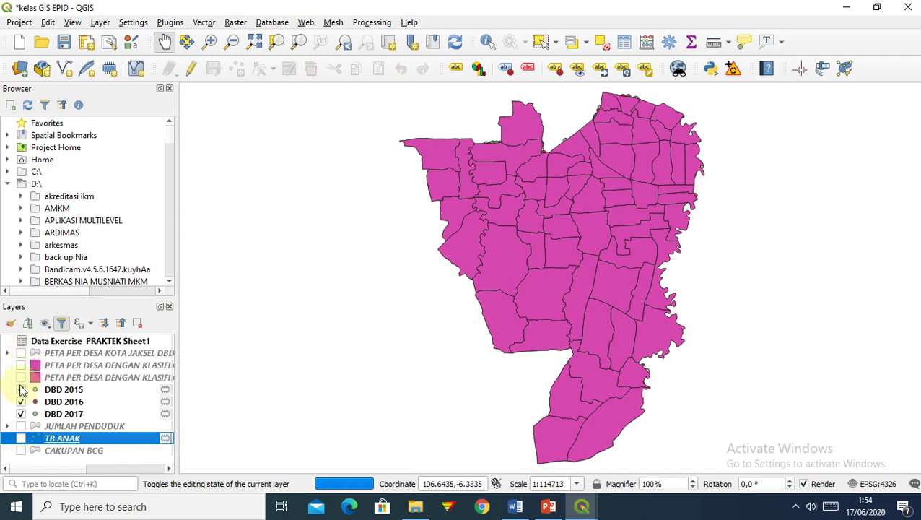
pyautogui.click(21, 427)
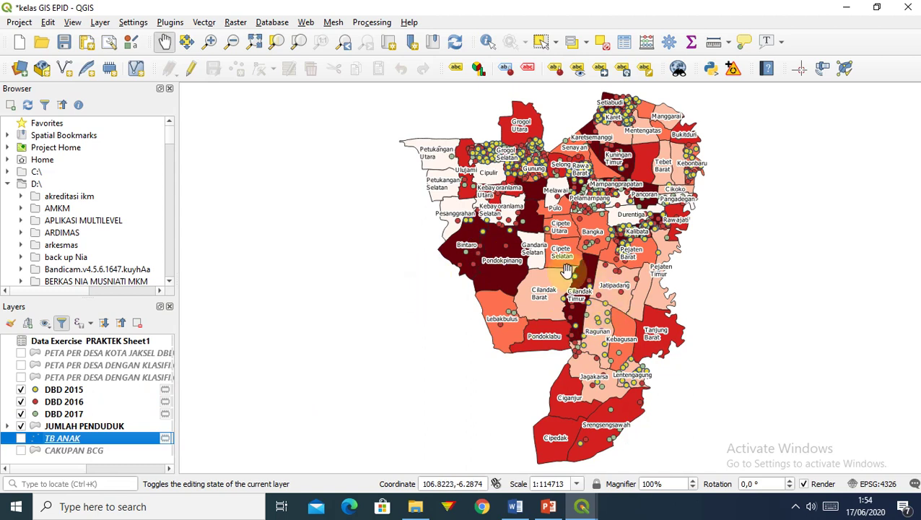
# Show the DBD 2015, 2016 and 2017 points one year at a time over JUMLAH PENDUDUK, ending with all three years shown
pyautogui.click(21, 401)
pyautogui.click(21, 414)
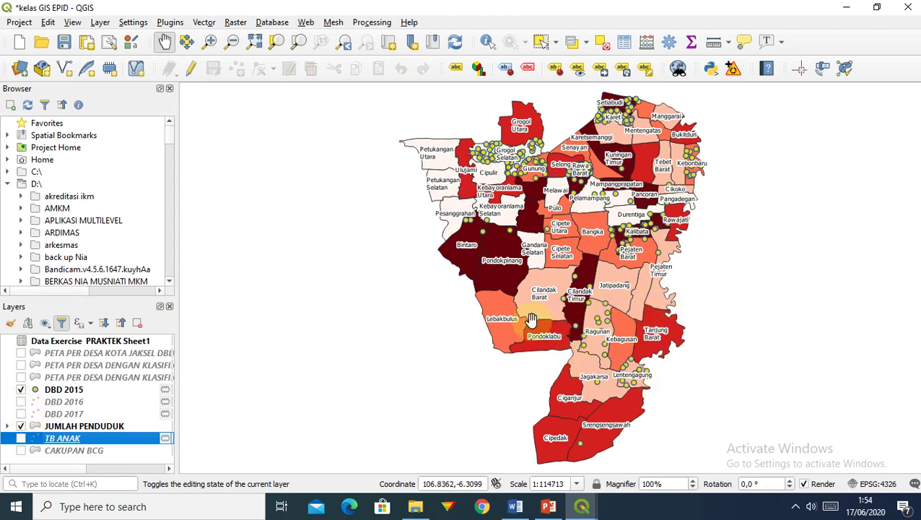
pyautogui.click(21, 403)
pyautogui.click(21, 389)
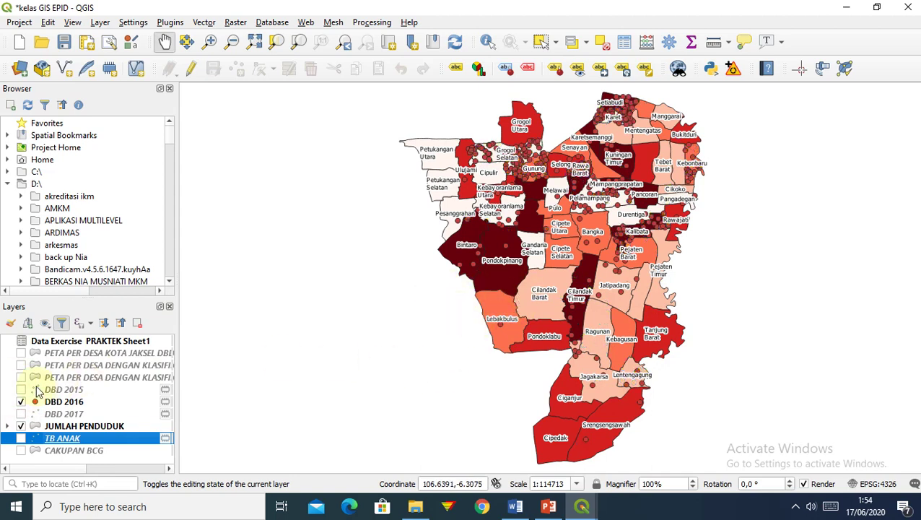
pyautogui.click(21, 402)
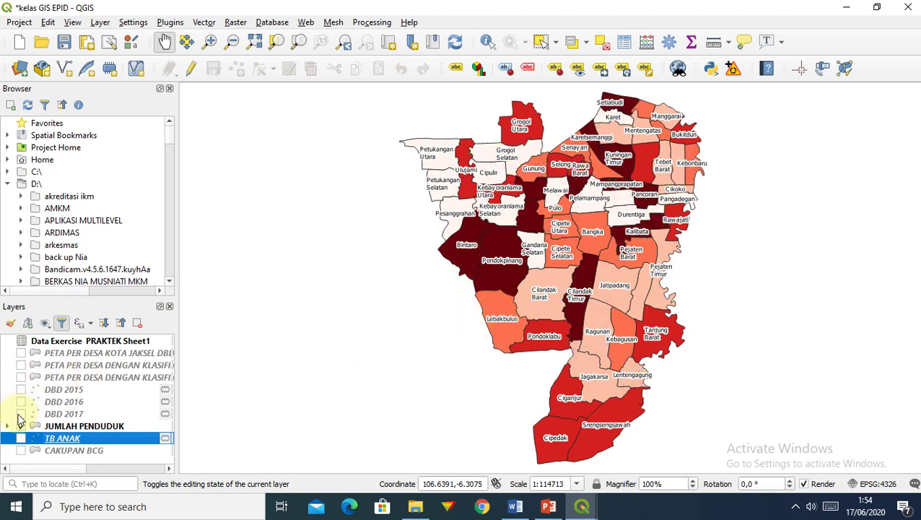
pyautogui.click(21, 414)
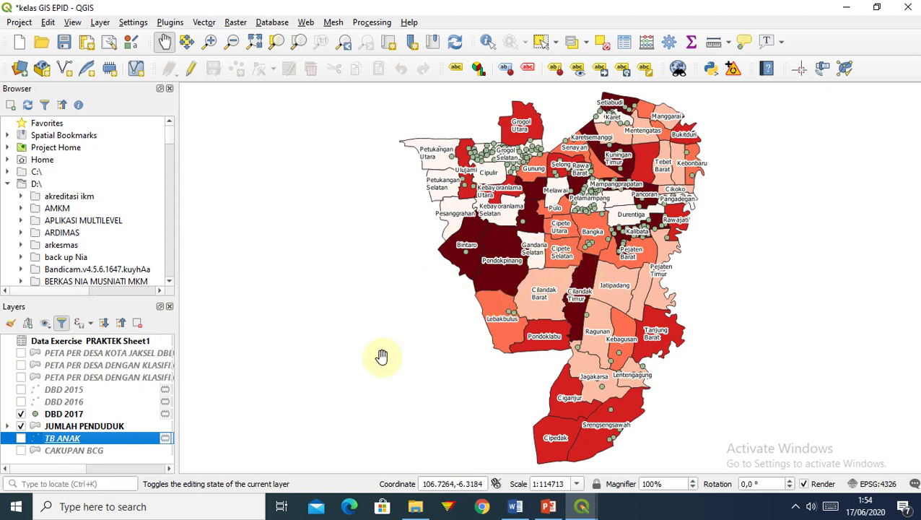
pyautogui.click(20, 403)
pyautogui.click(21, 389)
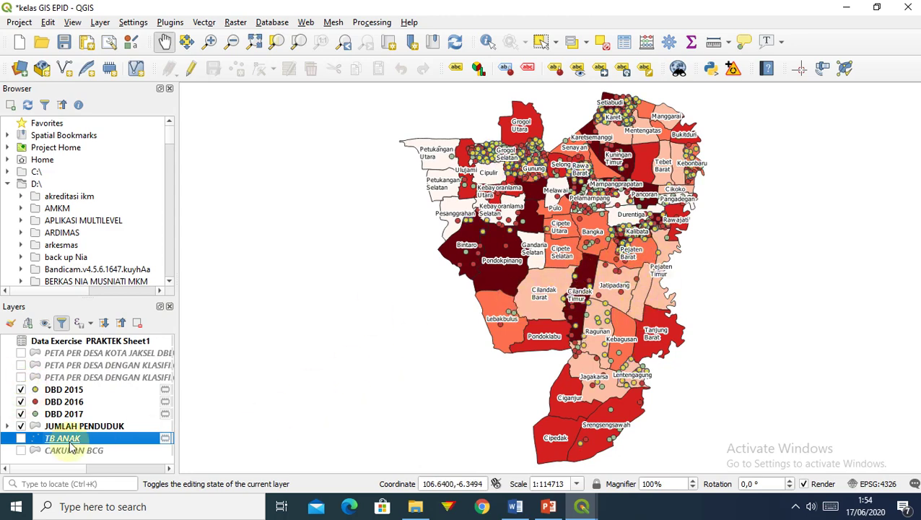
# Hide JUMLAH PENDUDUK and all three DBD layers, and show TB ANAK over CAKUPAN BCG
pyautogui.click(21, 426)
pyautogui.click(21, 414)
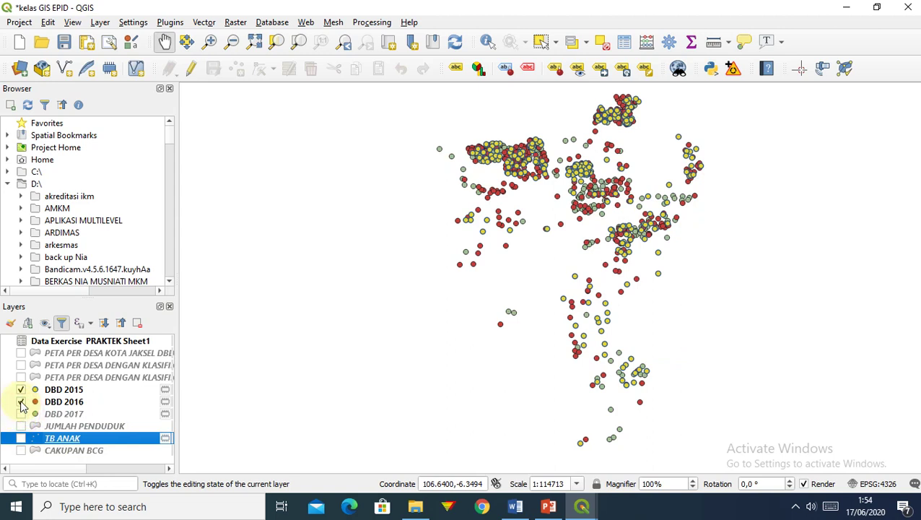
pyautogui.click(21, 401)
pyautogui.click(21, 390)
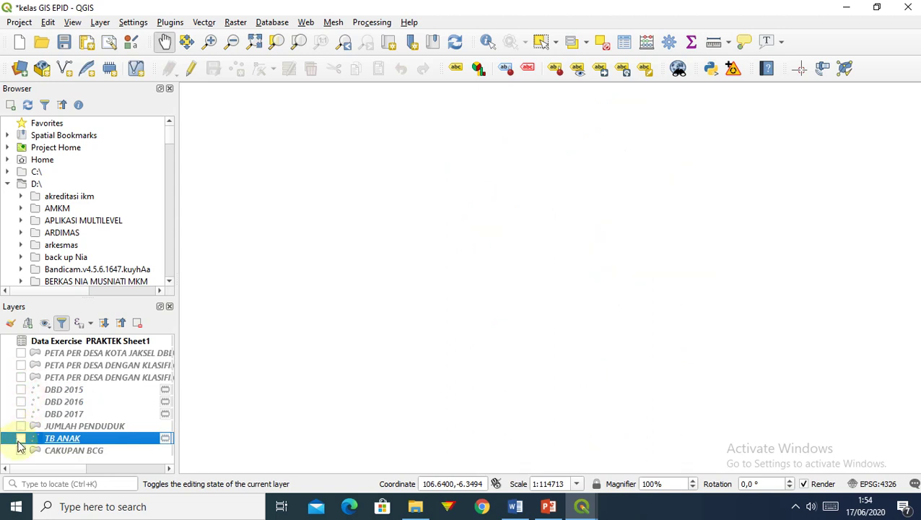
pyautogui.click(21, 438)
pyautogui.click(21, 451)
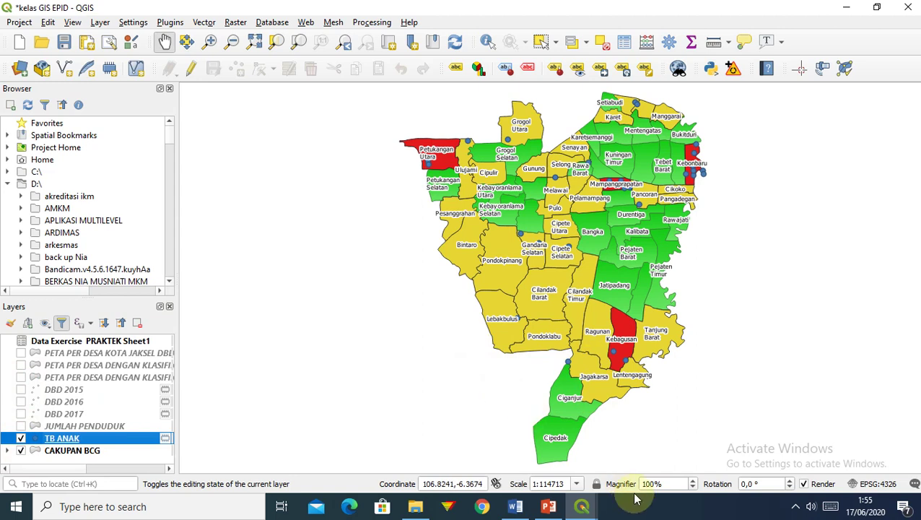
pyautogui.click(797, 508)
pyautogui.click(796, 480)
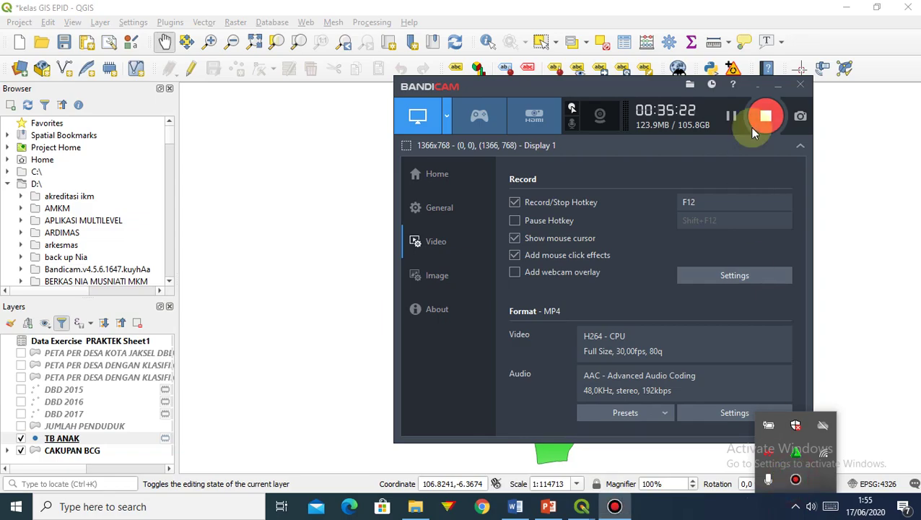